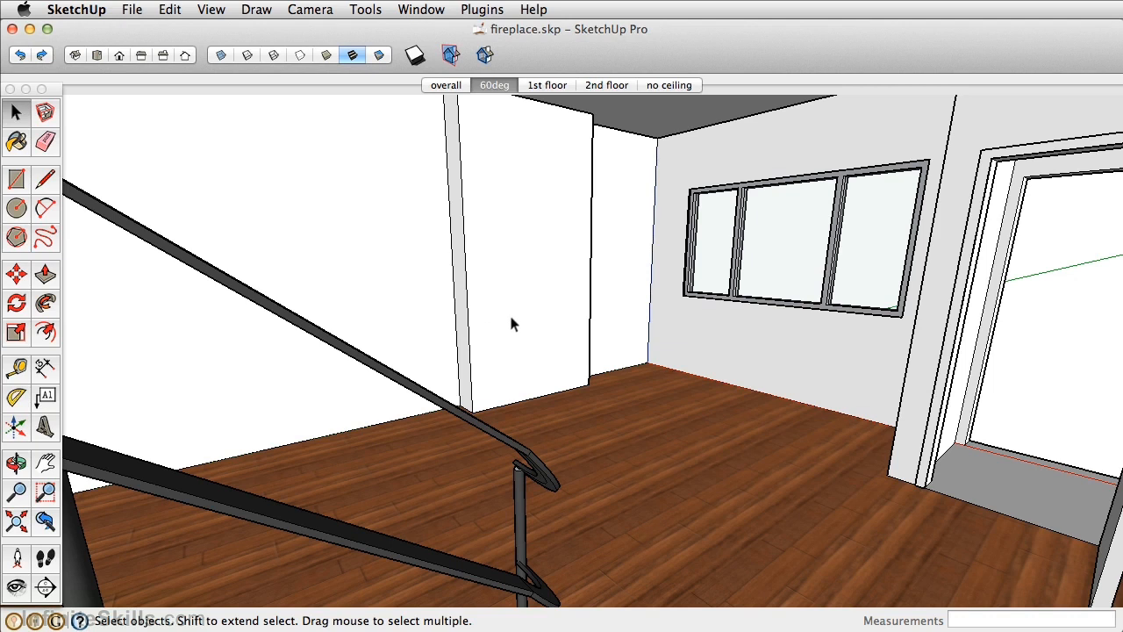
Place a horizontal guide on the chimney's front face, 9 inches above its bottom edge
scroll(517, 311, "up", 5)
mouse_move(518, 311)
middle_mouse_down()
mouse_move(529, 348)
mouse_move(538, 307)
middle_mouse_up()
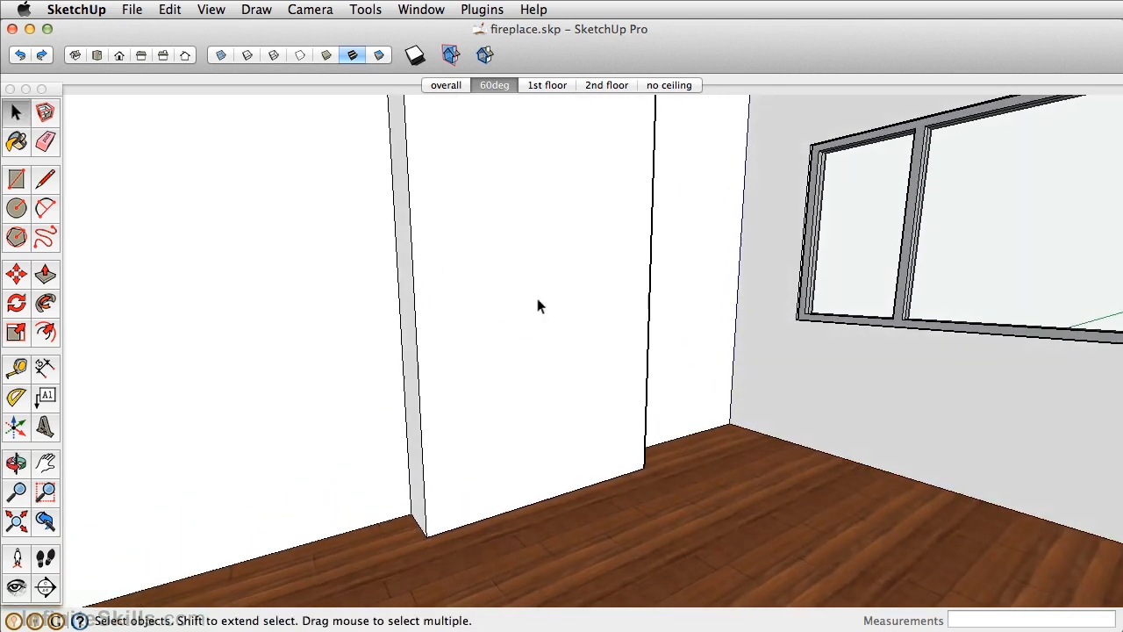
left_click(538, 305)
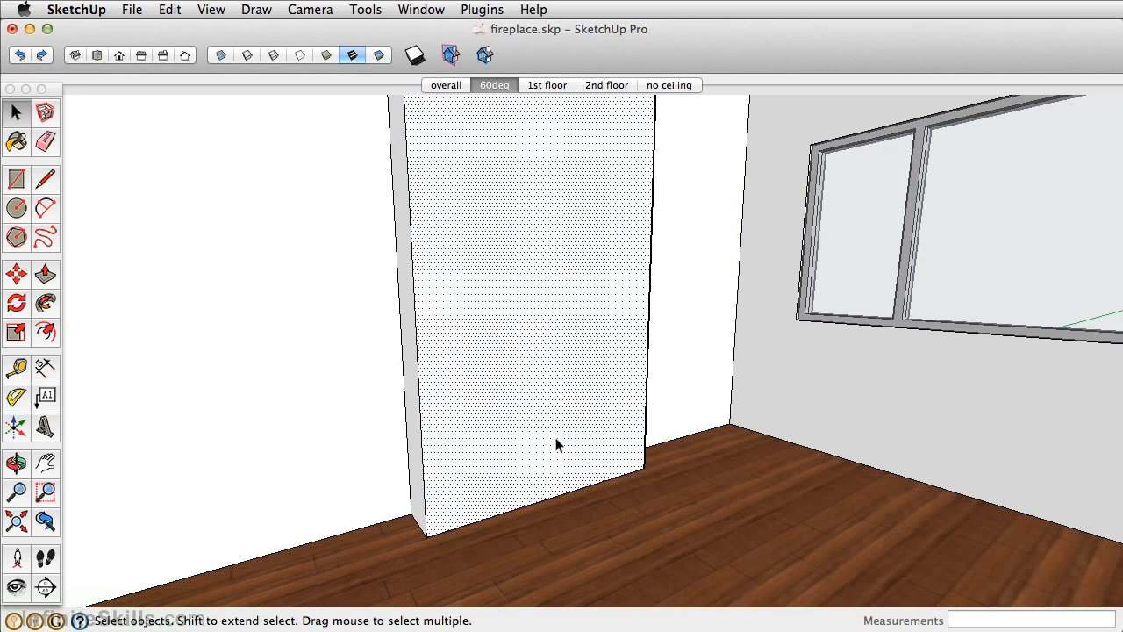
key("t")
left_click(540, 501)
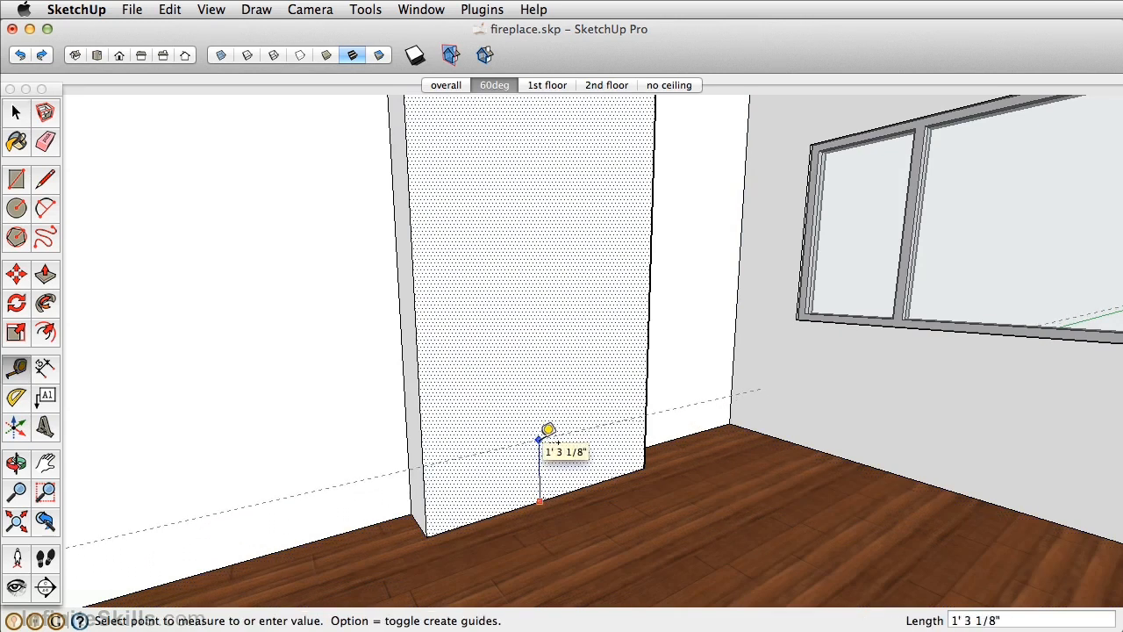
type("9")
key("Return")
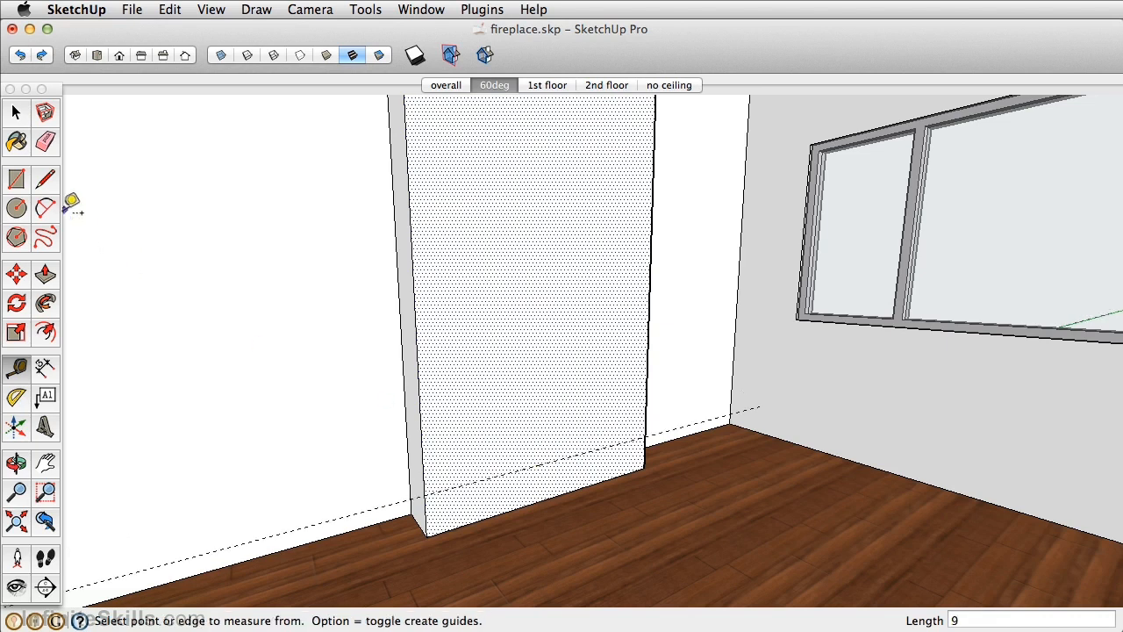
Draw a line along the guide across the full 5-foot width of the chimney's front face
left_click(46, 178)
left_click(423, 493)
left_click(645, 436)
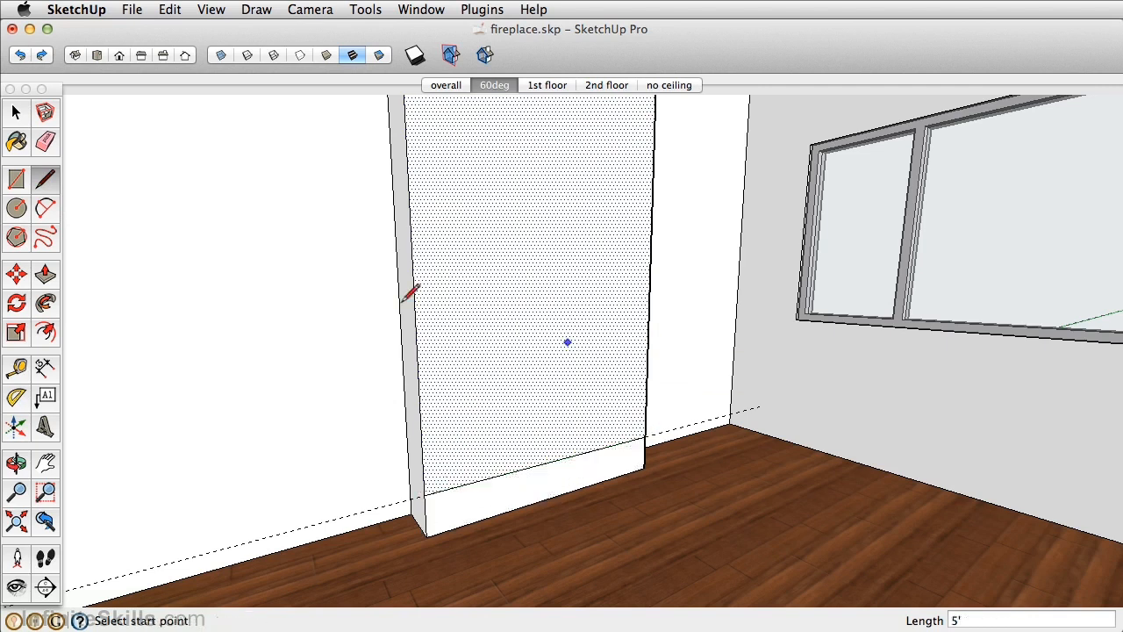
left_click(16, 112)
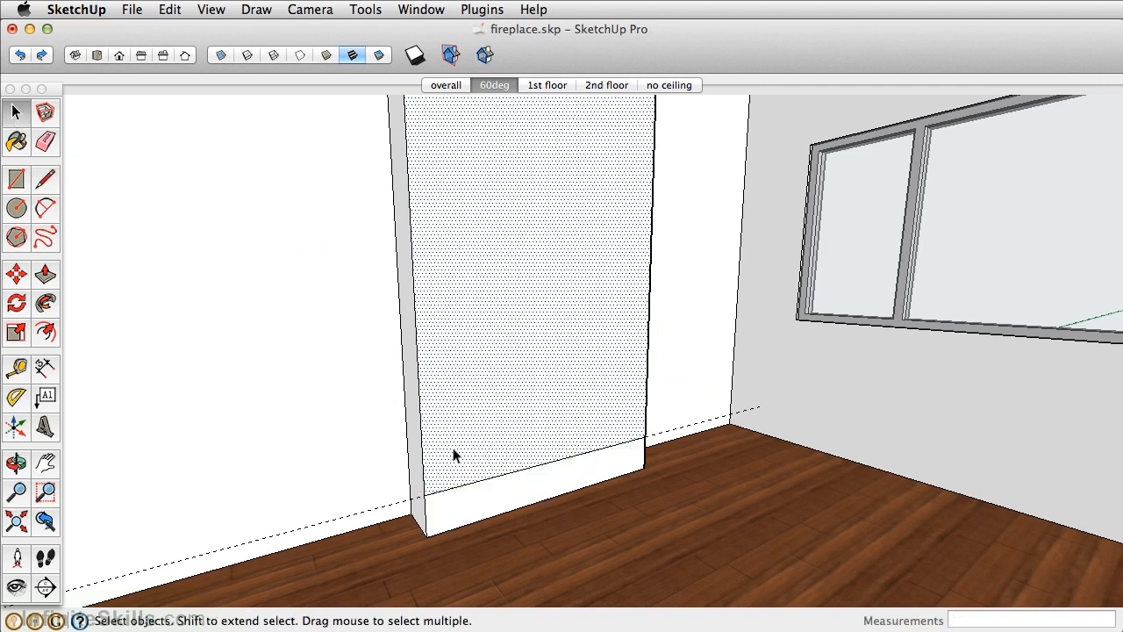
Select the lower strip of the chimney's front face together with its edges and make it a group
scroll(471, 464, "up", 3)
left_click(472, 463)
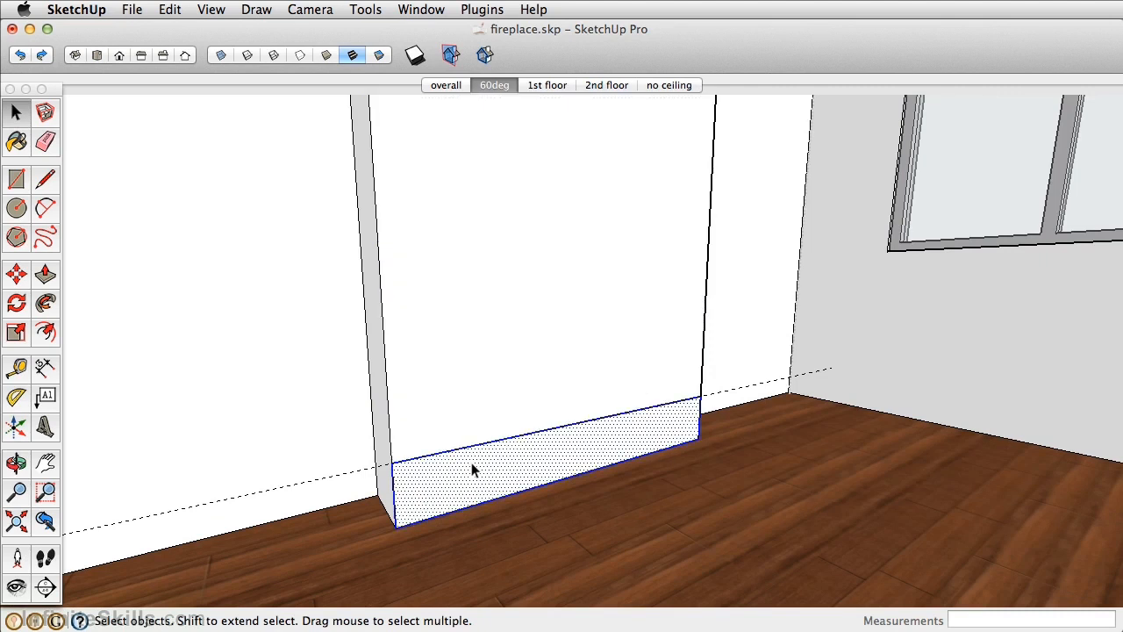
right_click(471, 462)
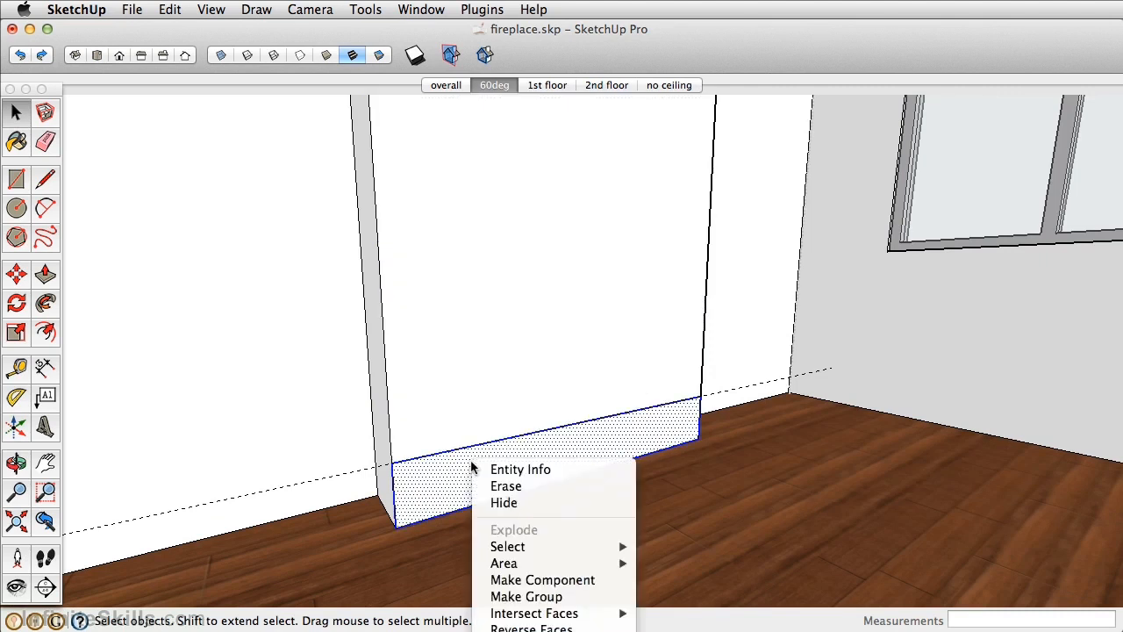
left_click(540, 596)
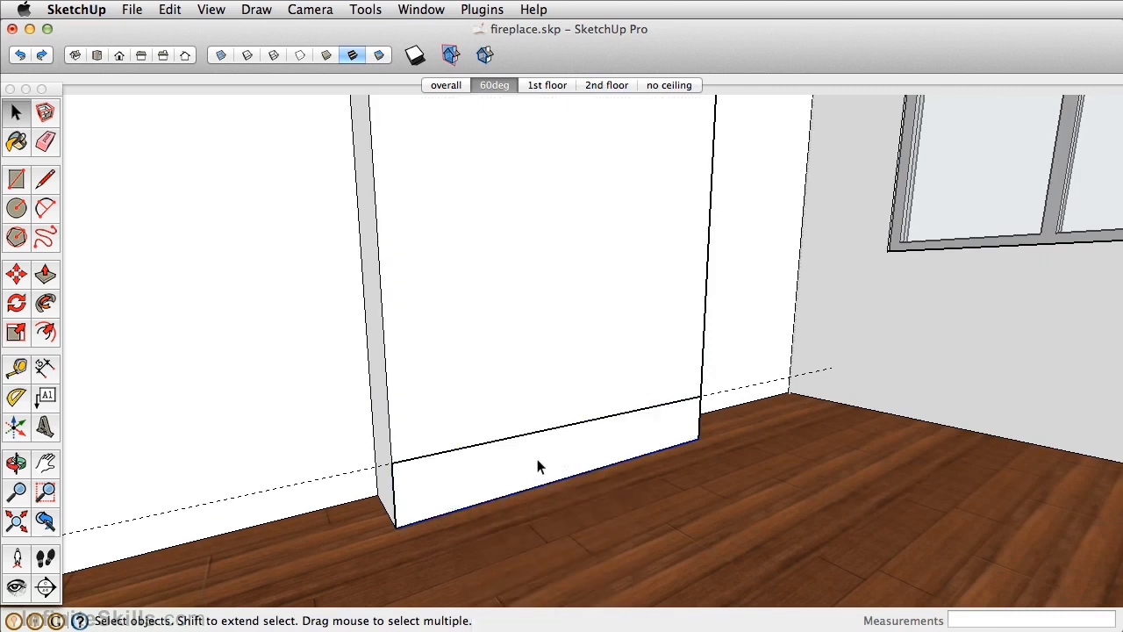
Open the strip's group and pull its face out 17 inches into the room to form the hearth block
double_click(524, 462)
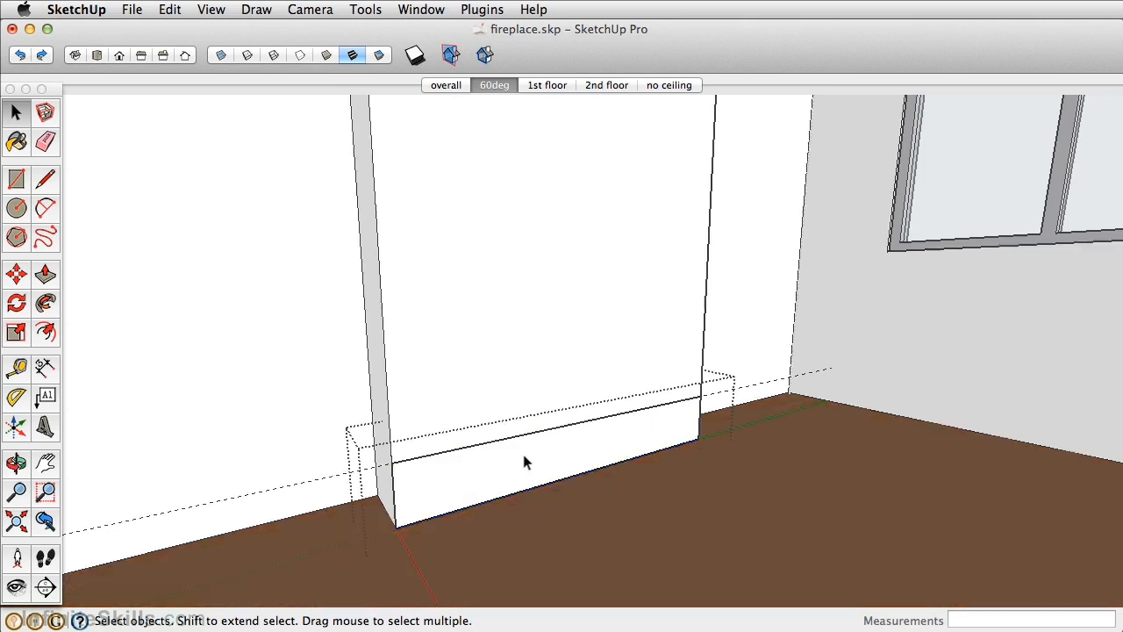
middle_click_drag(517, 452, 503, 405)
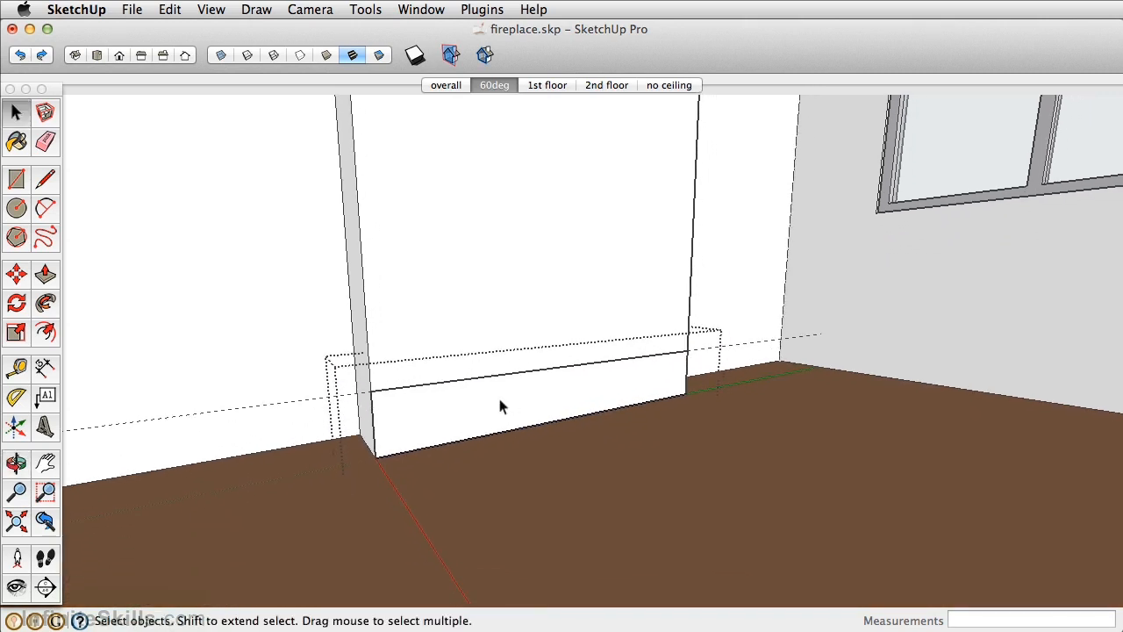
left_click(46, 277)
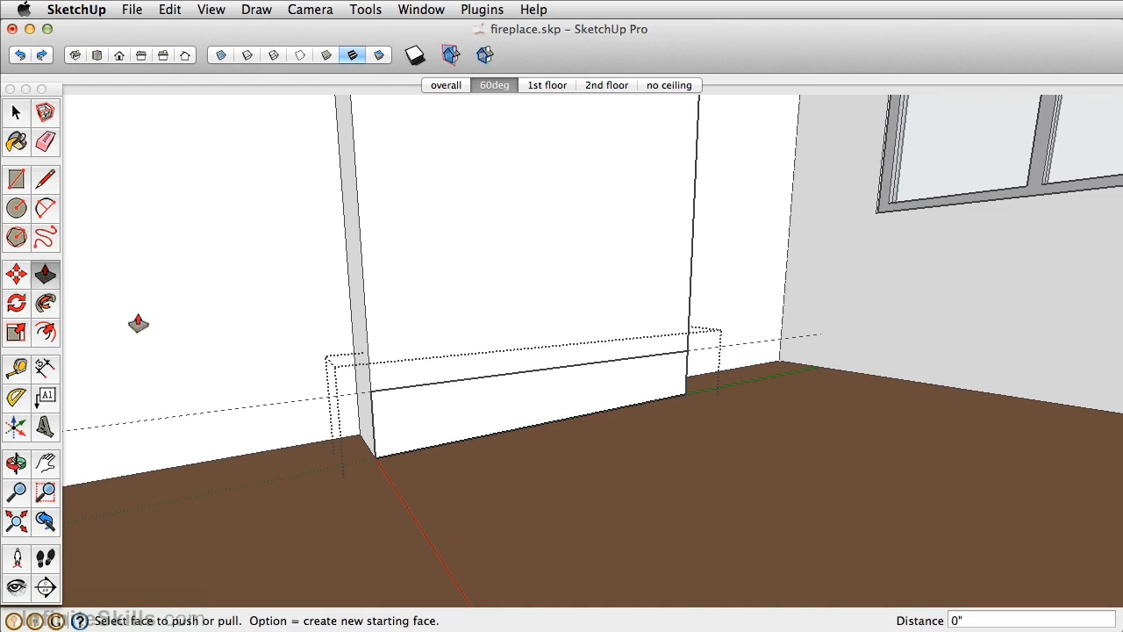
left_click_drag(468, 431, 501, 446)
type("17")
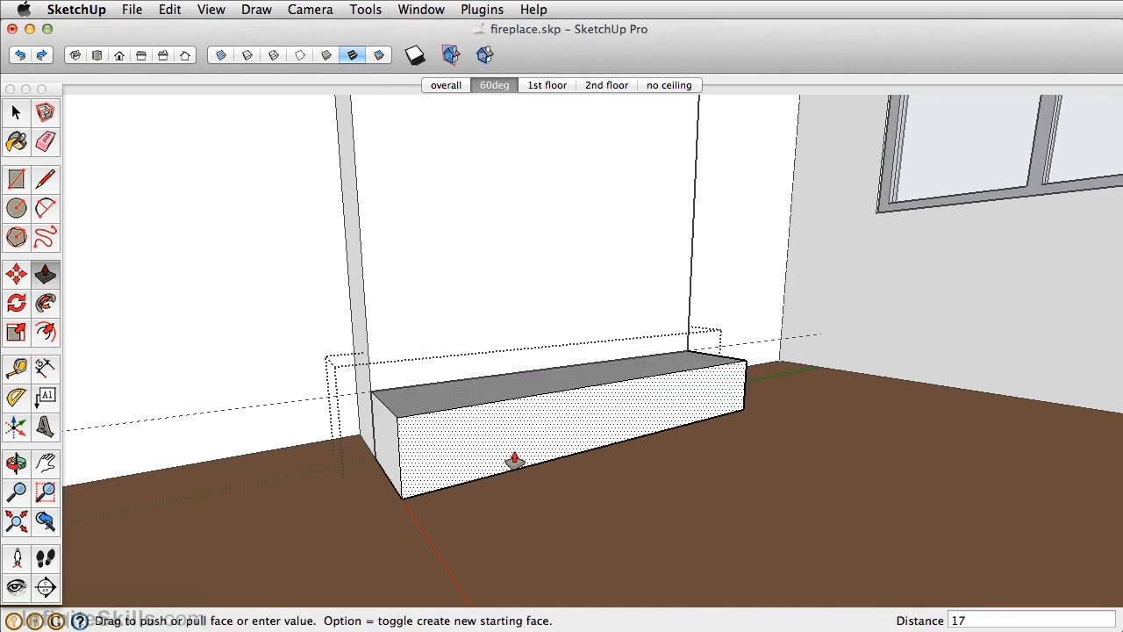
key("Return")
Push the block's top face down 3 inches as a new starting face to separate a 3-inch slab
middle_click_drag(514, 461, 577, 465)
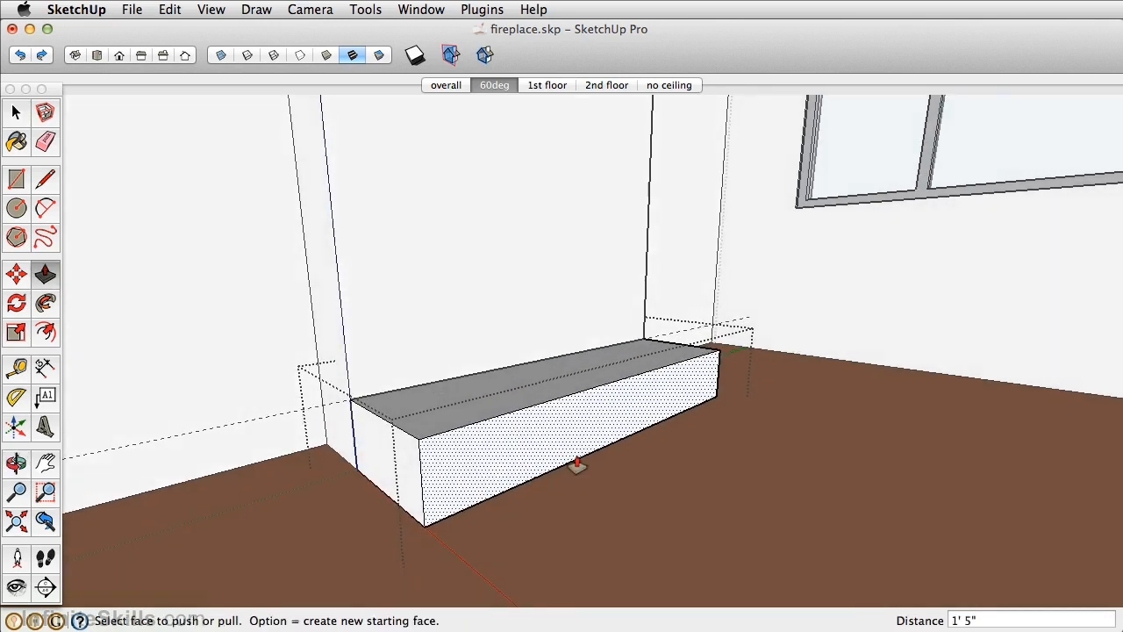
left_click(531, 402)
type("3")
key("Return")
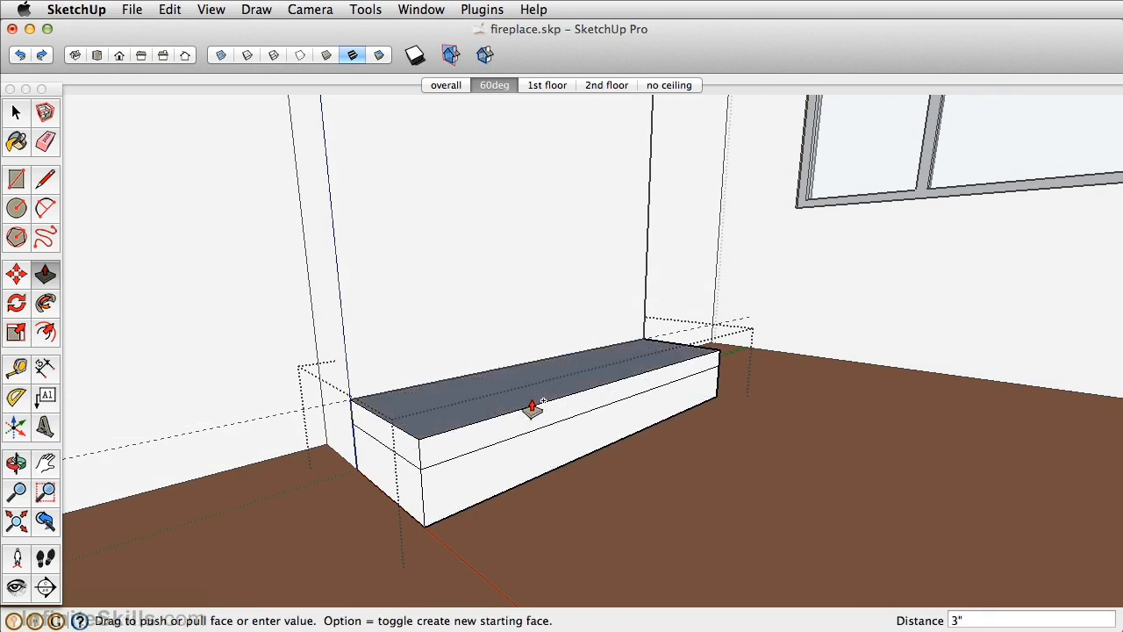
Reverse the face on top of the hearth slab so its front side points outward
middle_click_drag(532, 396, 517, 416)
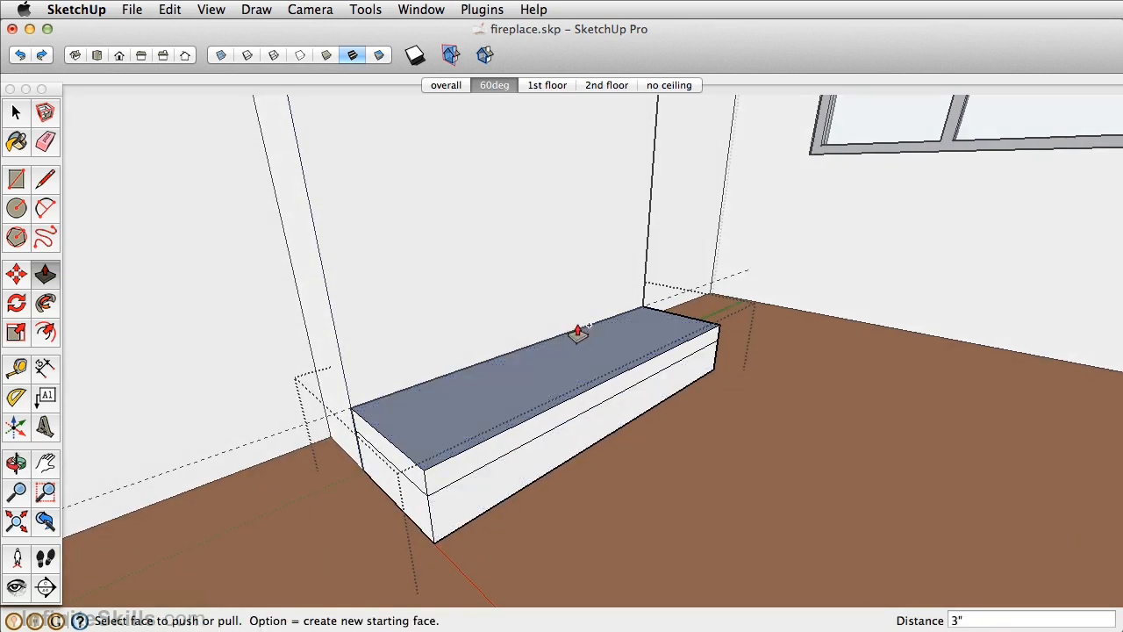
right_click(645, 321)
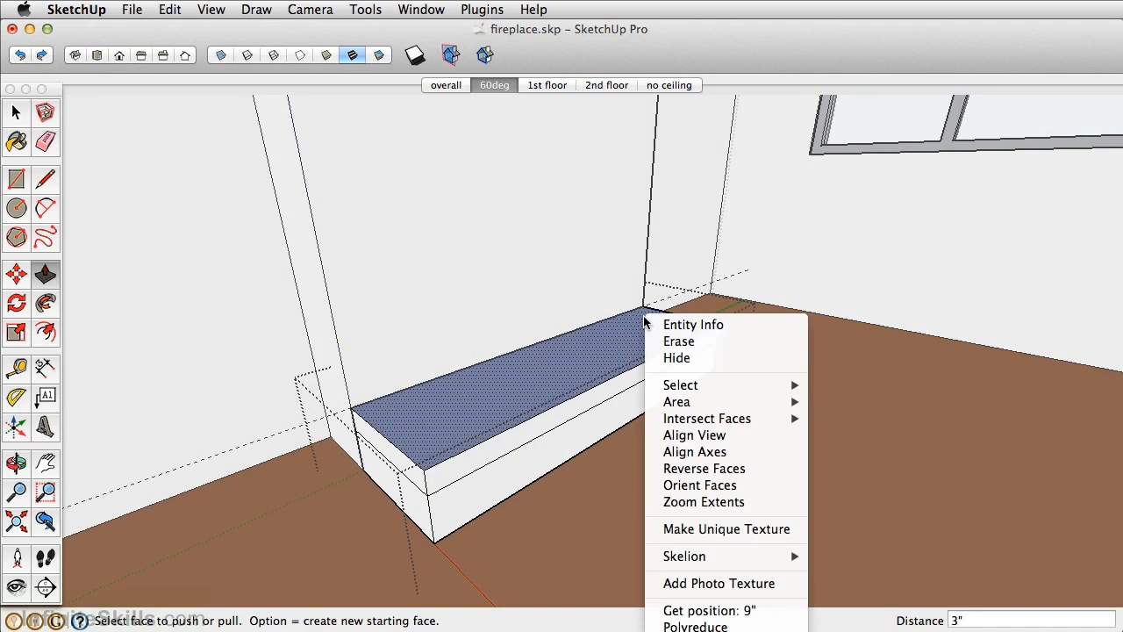
left_click(702, 469)
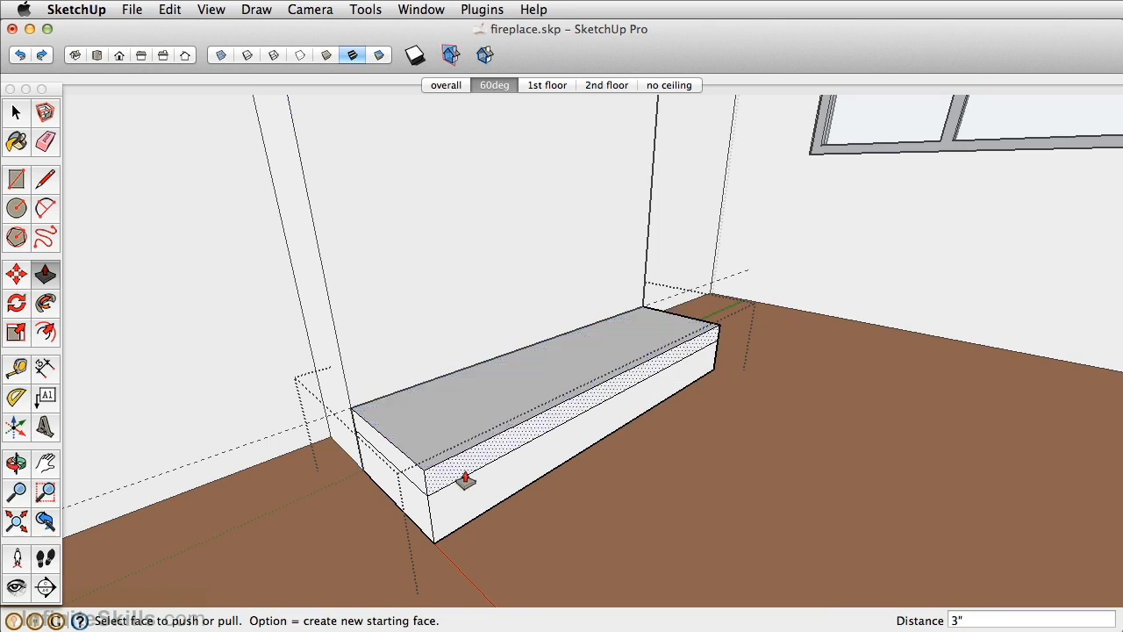
Push the front and both end faces below the hearth slab inward 1 inch, and close the group
left_click(421, 519)
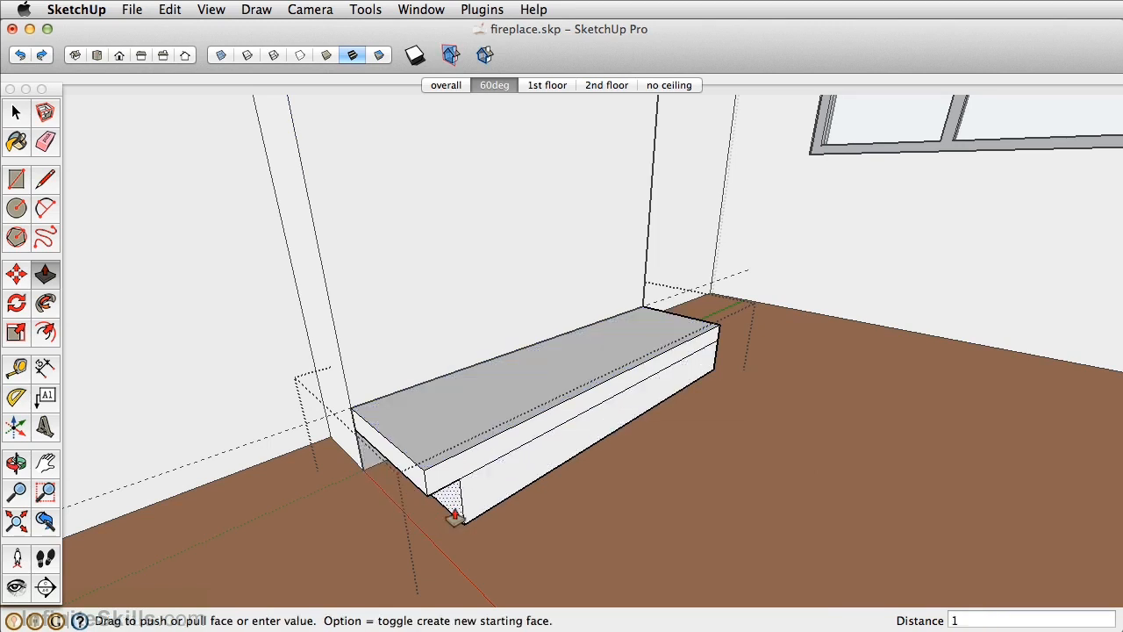
middle_click_drag(763, 550, 454, 369)
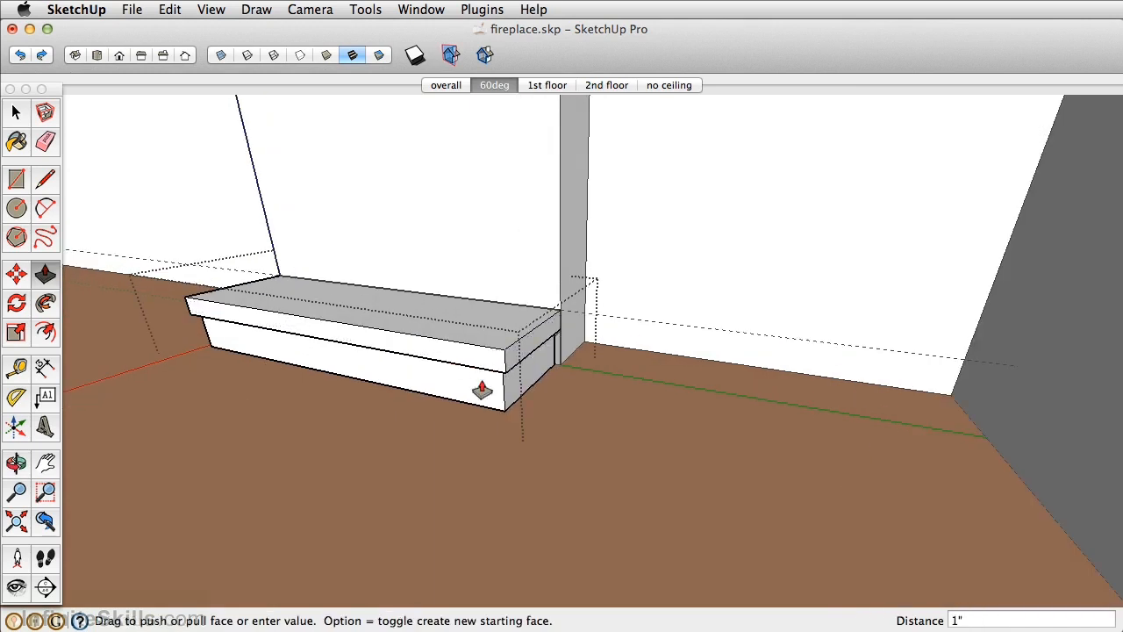
middle_click_drag(372, 313, 862, 334)
left_click(863, 334)
Select the finished hearth group and hide it to expose the chimney opening behind it
left_click(15, 114)
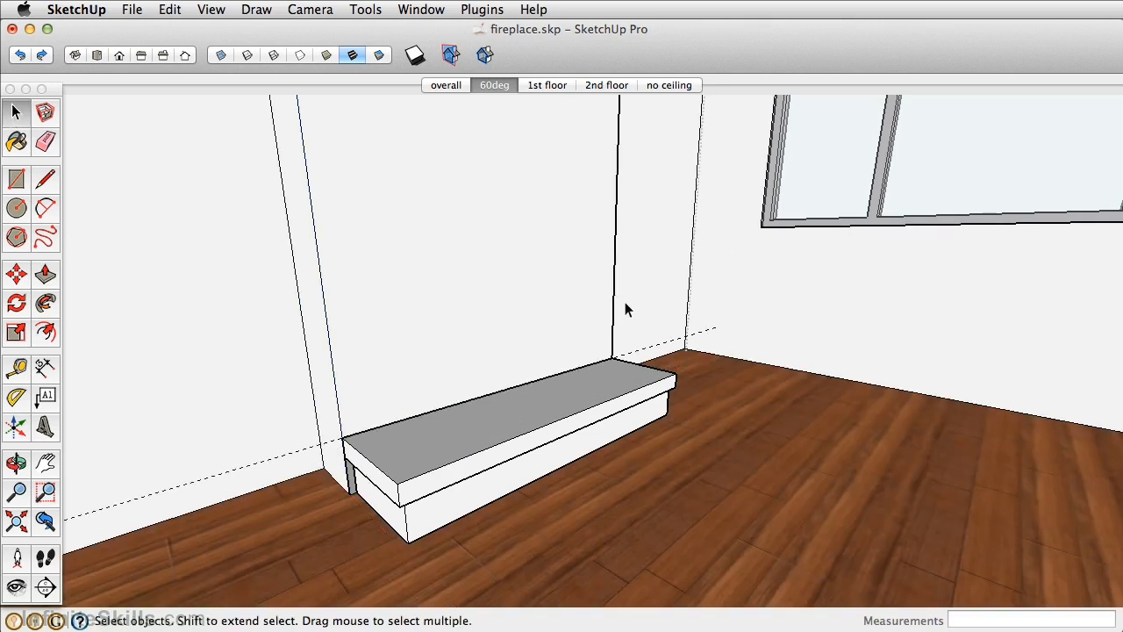
left_click(550, 401)
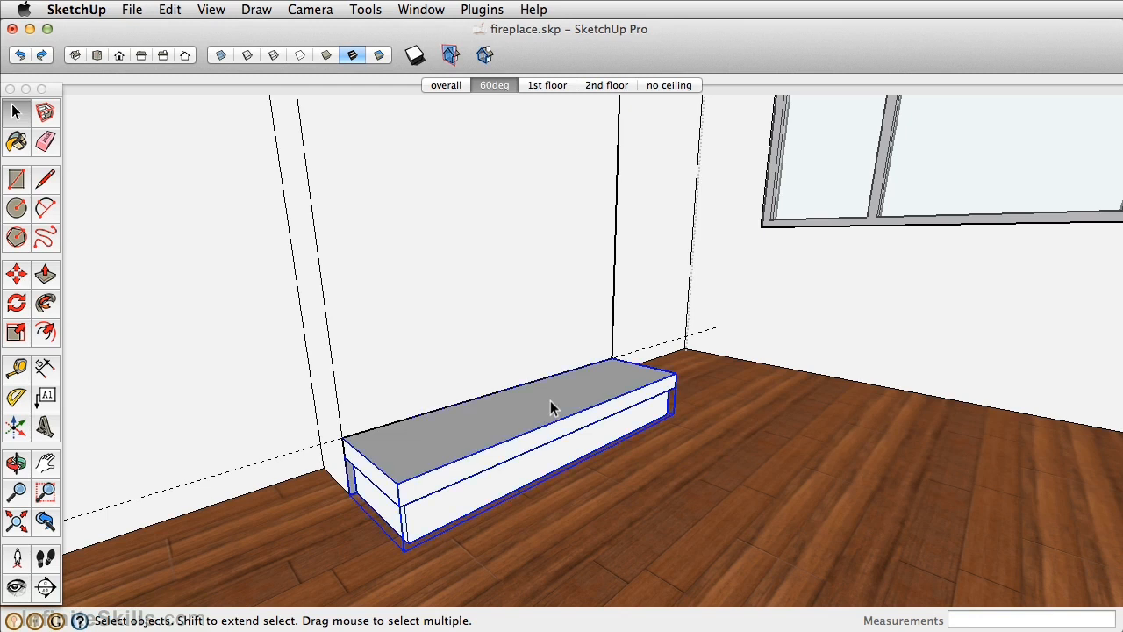
key("Delete")
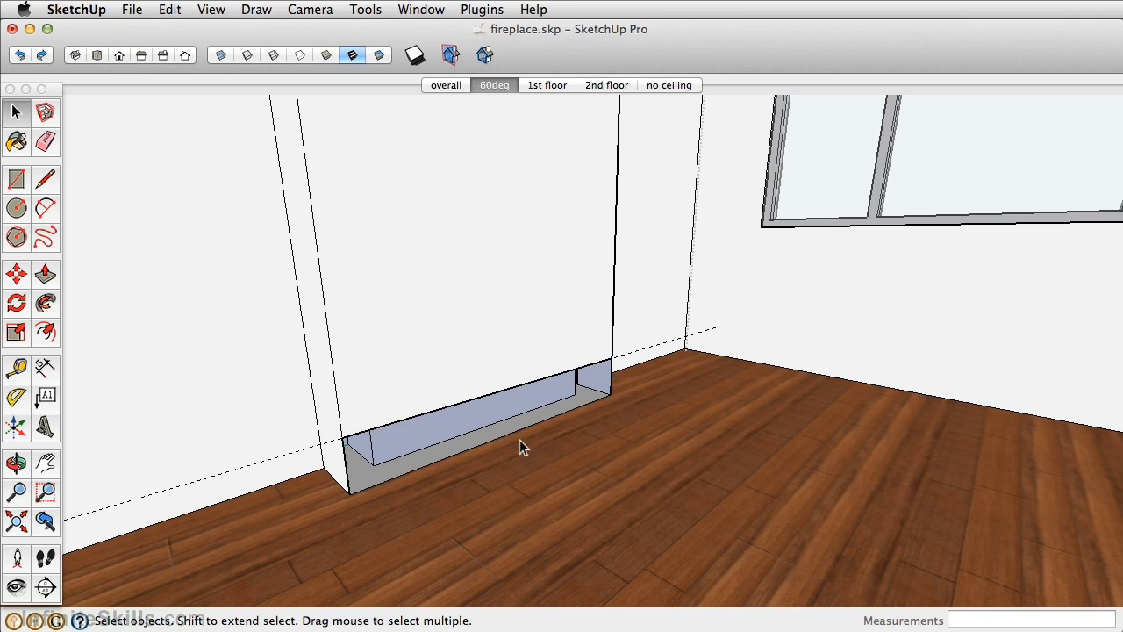
Retrace the opening's bottom edge to refill the chimney face, and erase the horizontal dividing line and the guide
left_click(45, 179)
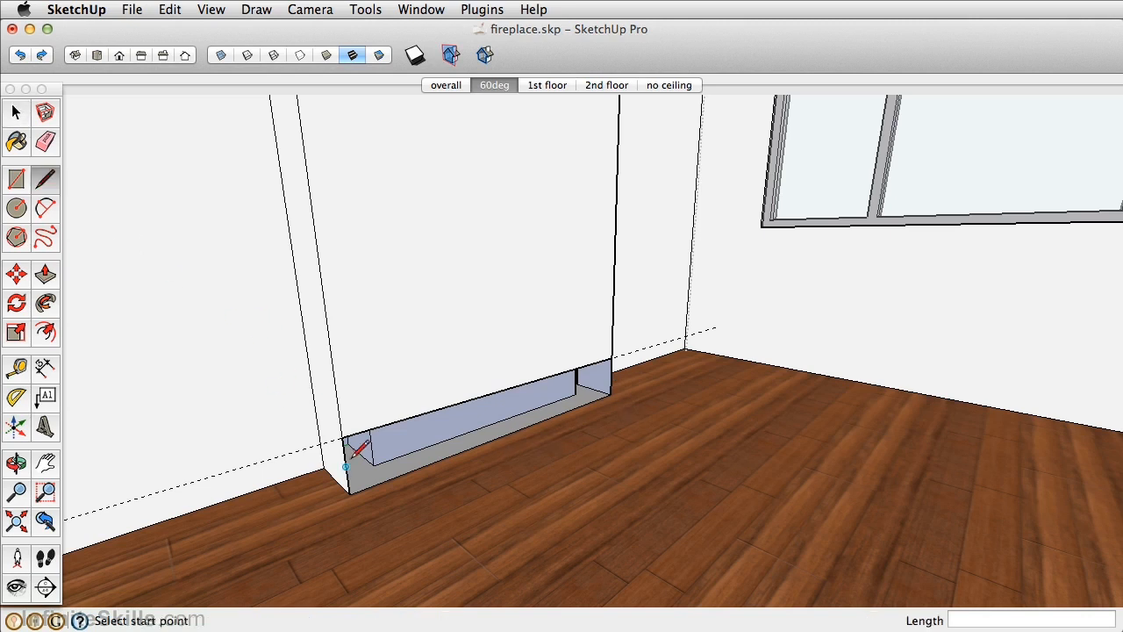
left_click(350, 493)
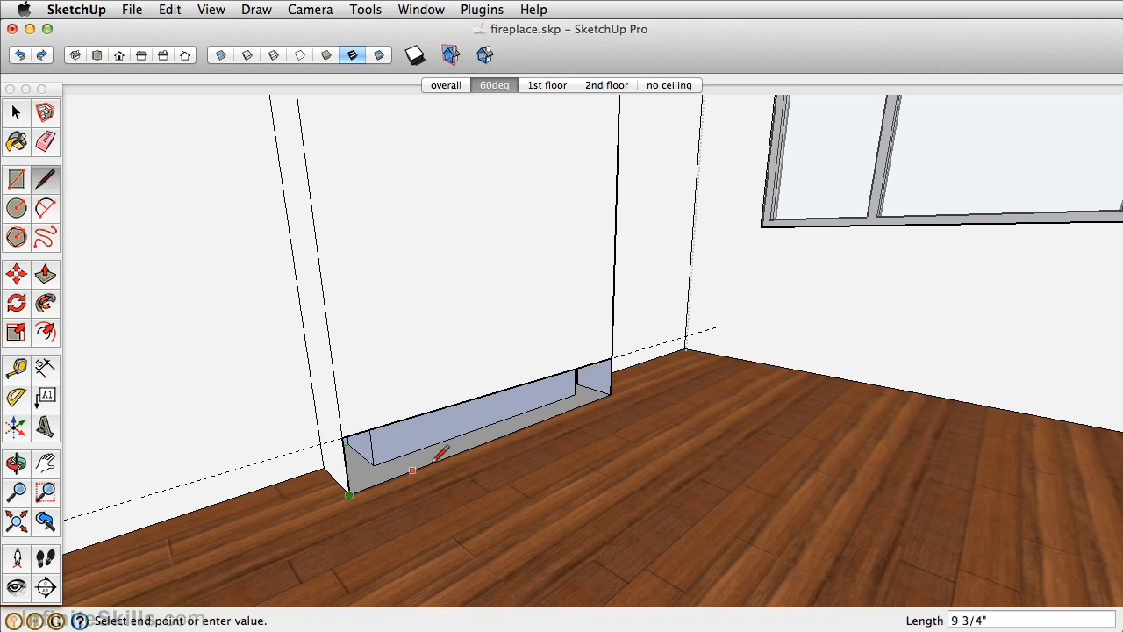
left_click(612, 395)
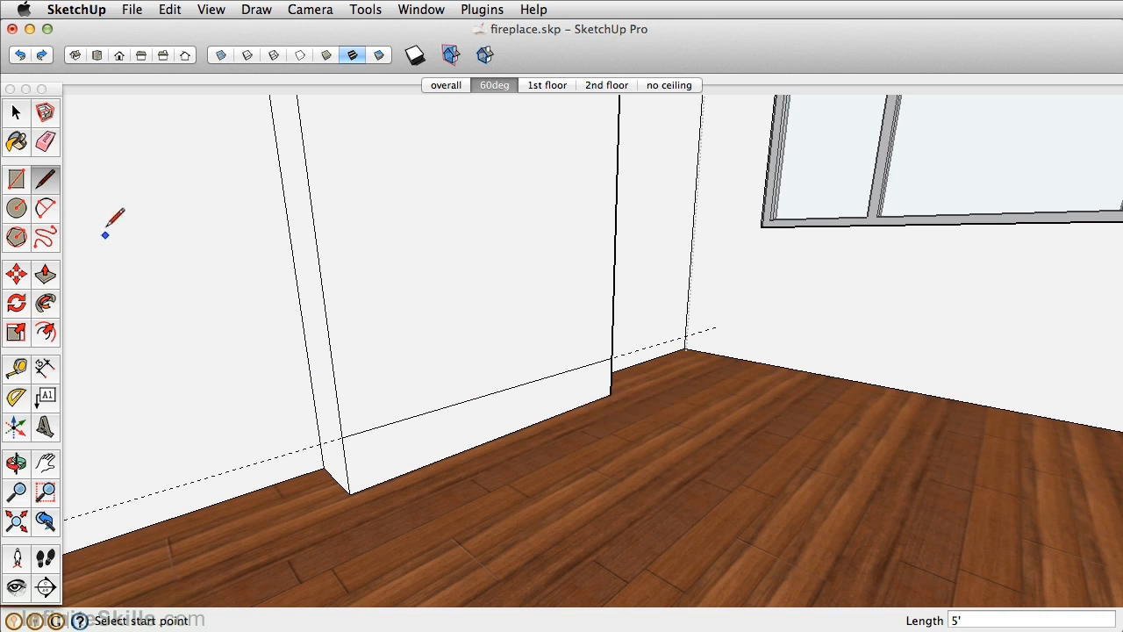
left_click(45, 141)
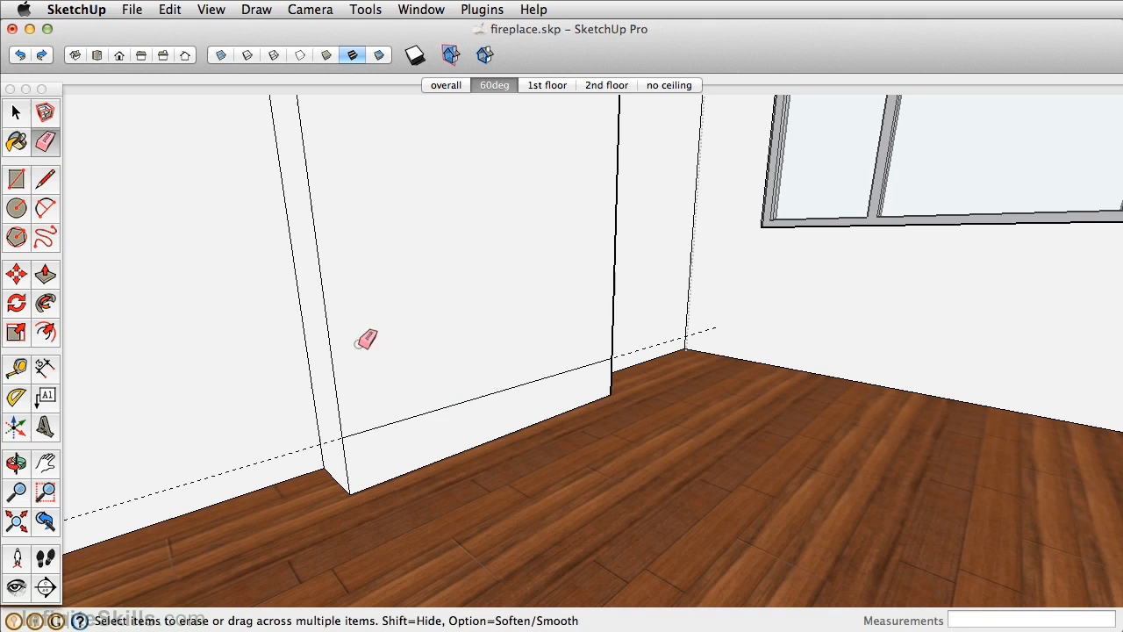
left_click(384, 425)
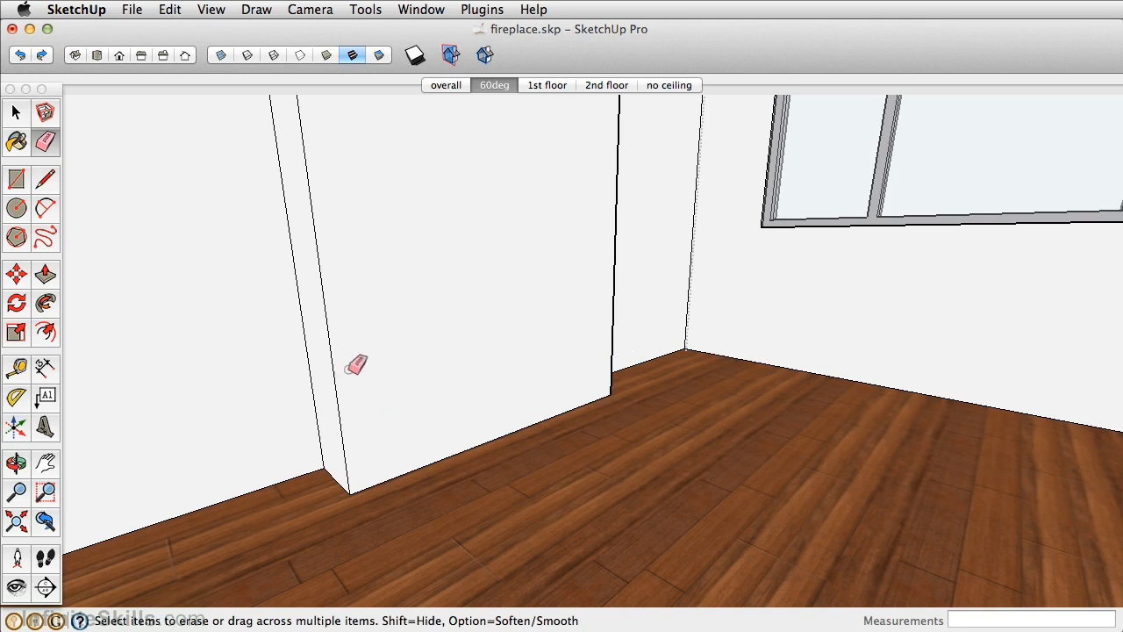
Unhide all hidden objects to bring back the hearth, and inspect its corner against the chimney
left_click(170, 9)
mouse_move(301, 246)
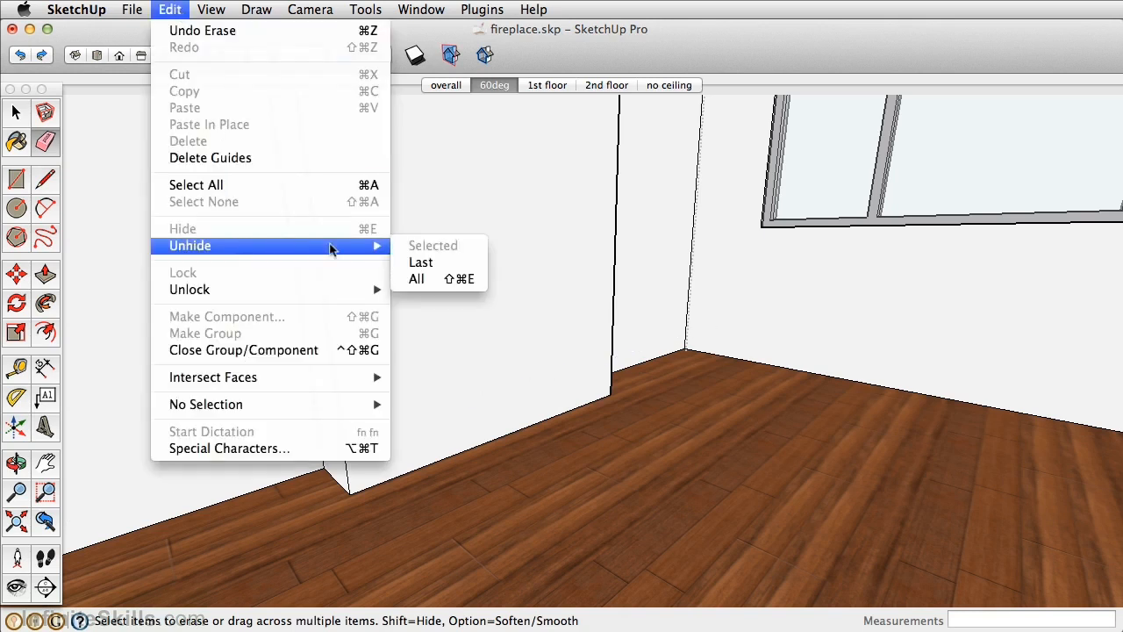
left_click(420, 279)
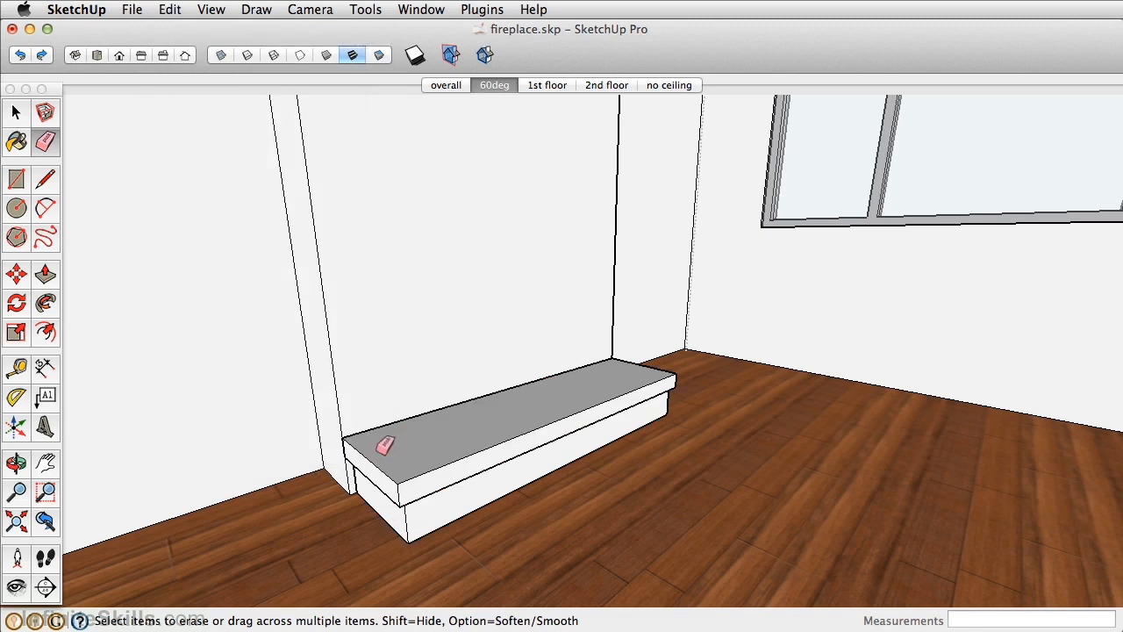
scroll(357, 471, "up", 3)
scroll(355, 479, "up", 3)
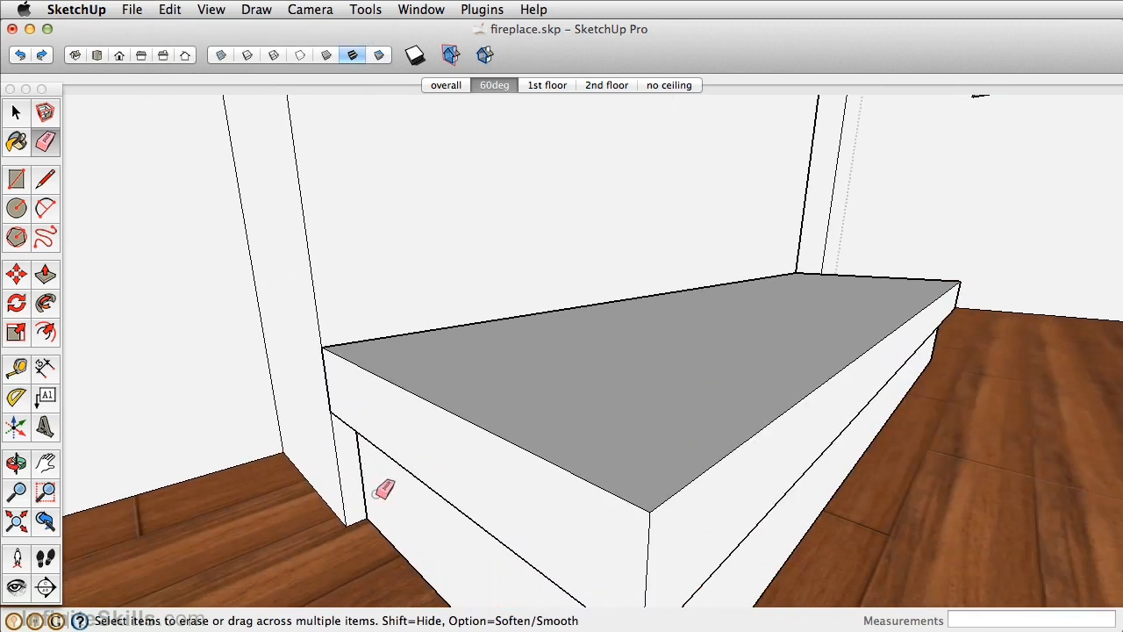
scroll(497, 425, "down", 5)
mouse_move(499, 384)
middle_mouse_down("shift")
mouse_move(492, 418)
mouse_move(469, 426)
middle_mouse_up("shift")
key("e")
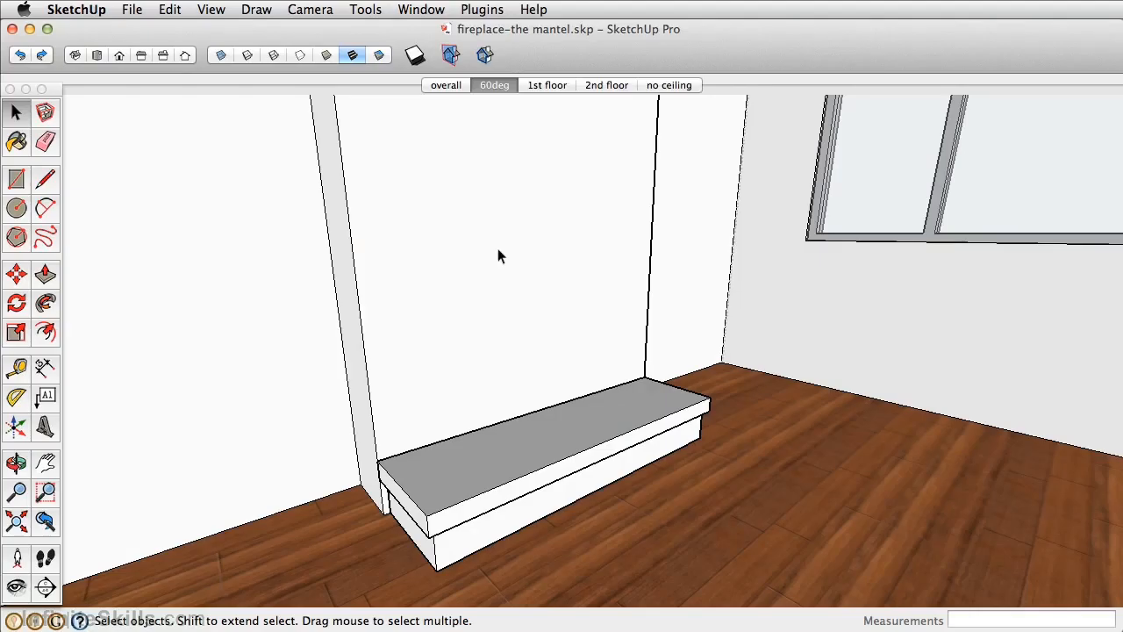
Place a horizontal guide on the chimney's front face, 48.5 inches above the hearth's back edge
middle_click_drag(500, 251, 497, 309)
left_click(16, 368)
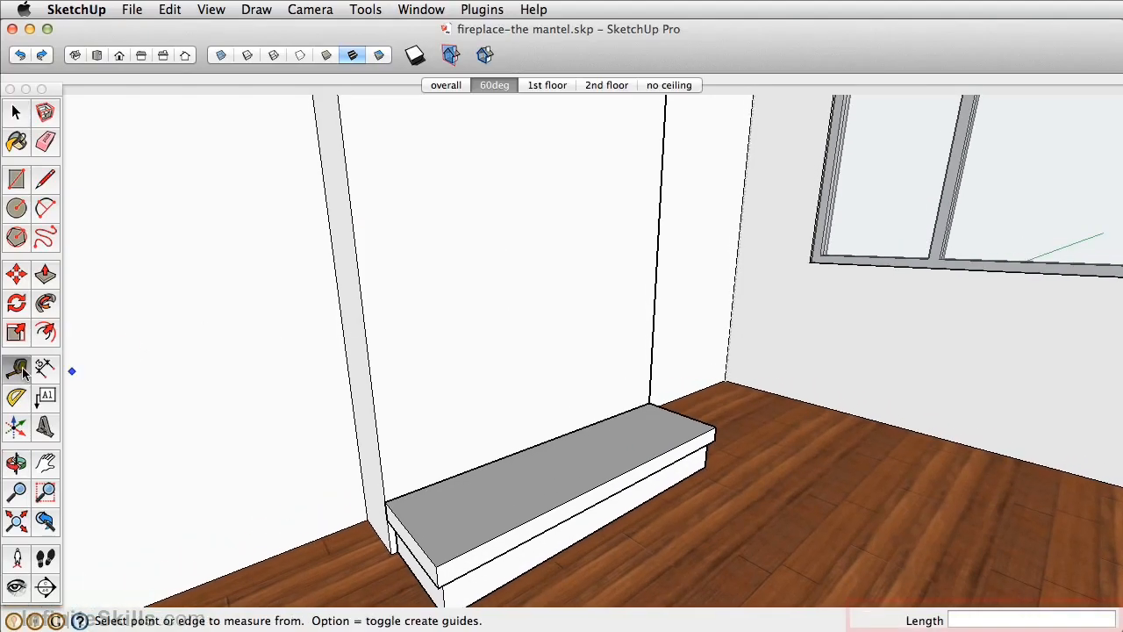
left_click(497, 459)
type("48")
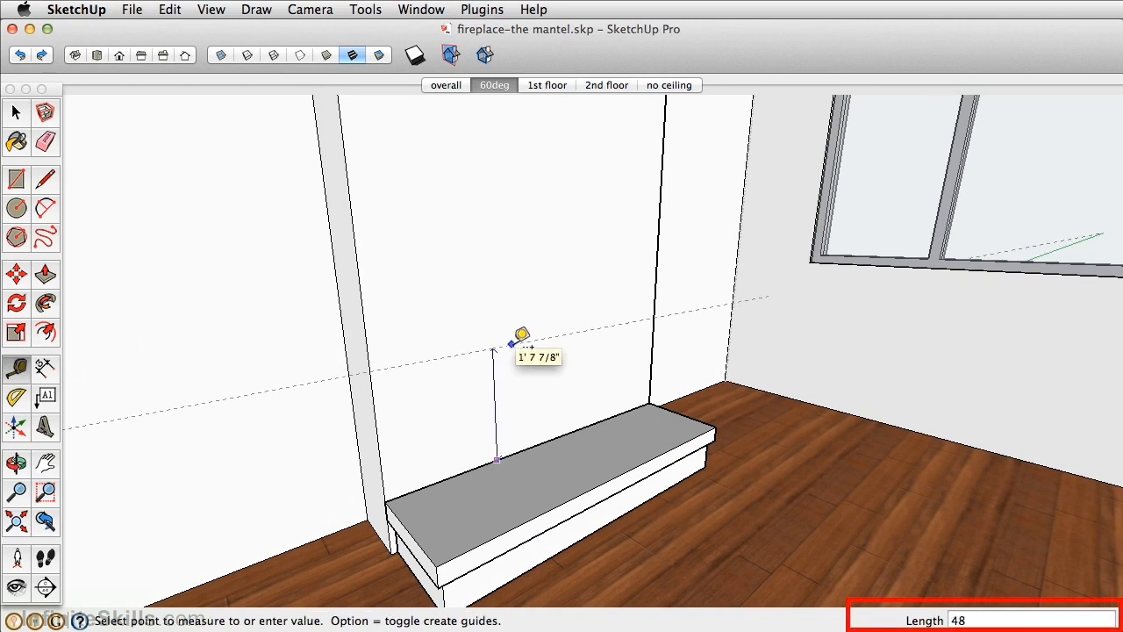
type(".5")
key("Return")
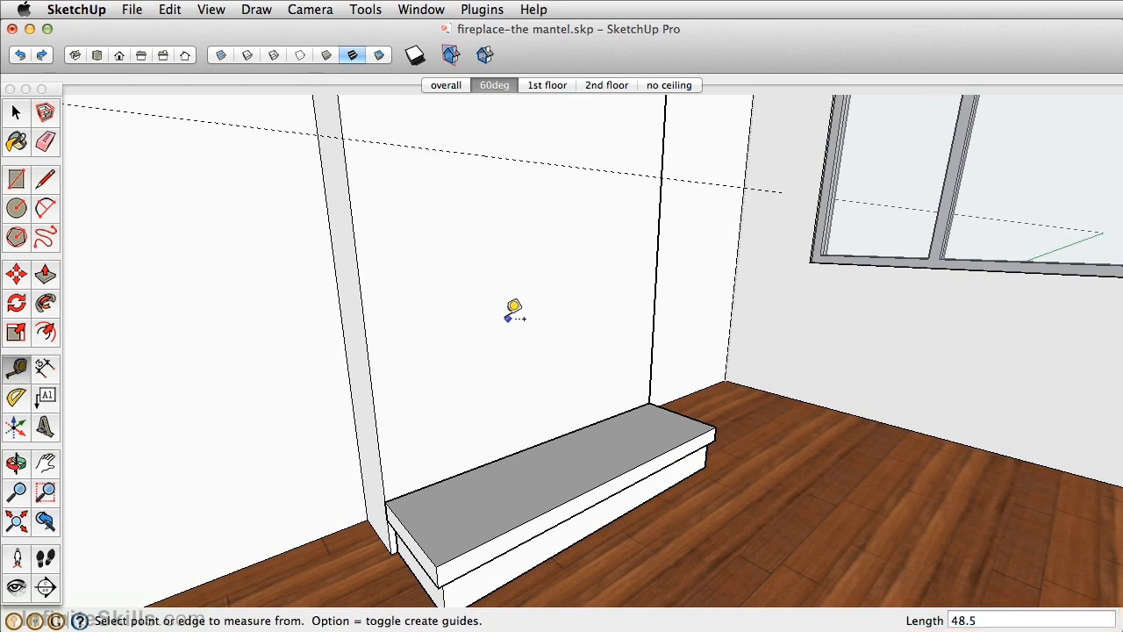
Place a vertical guide on the chimney face through the midpoint of the hearth's back edge
left_click(362, 310)
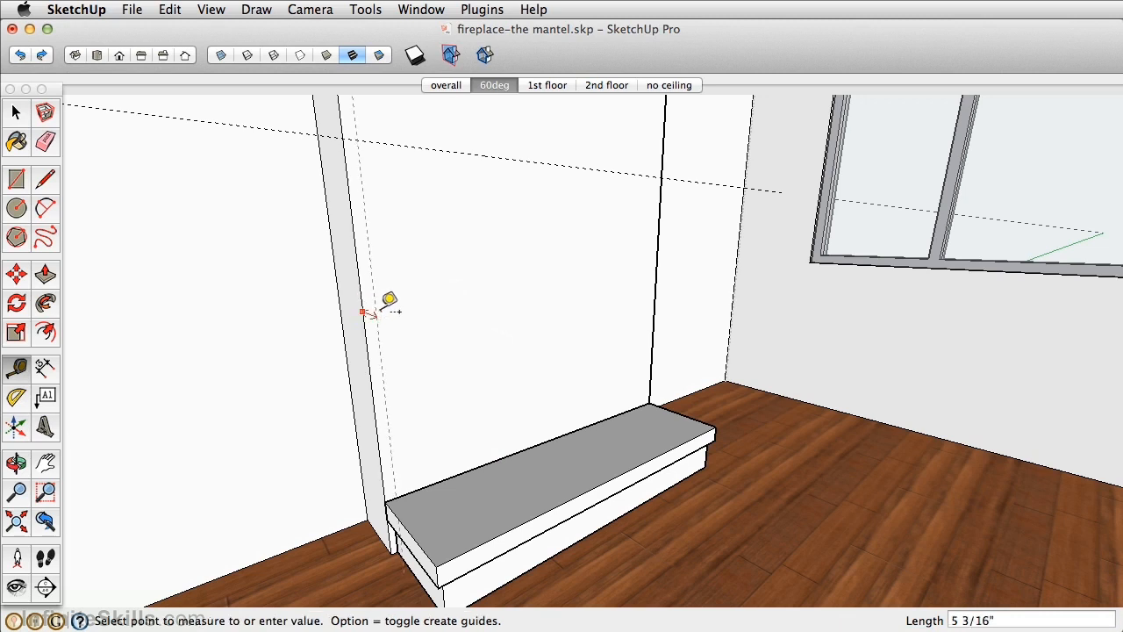
left_click(545, 429)
middle_click_drag(589, 198, 532, 258)
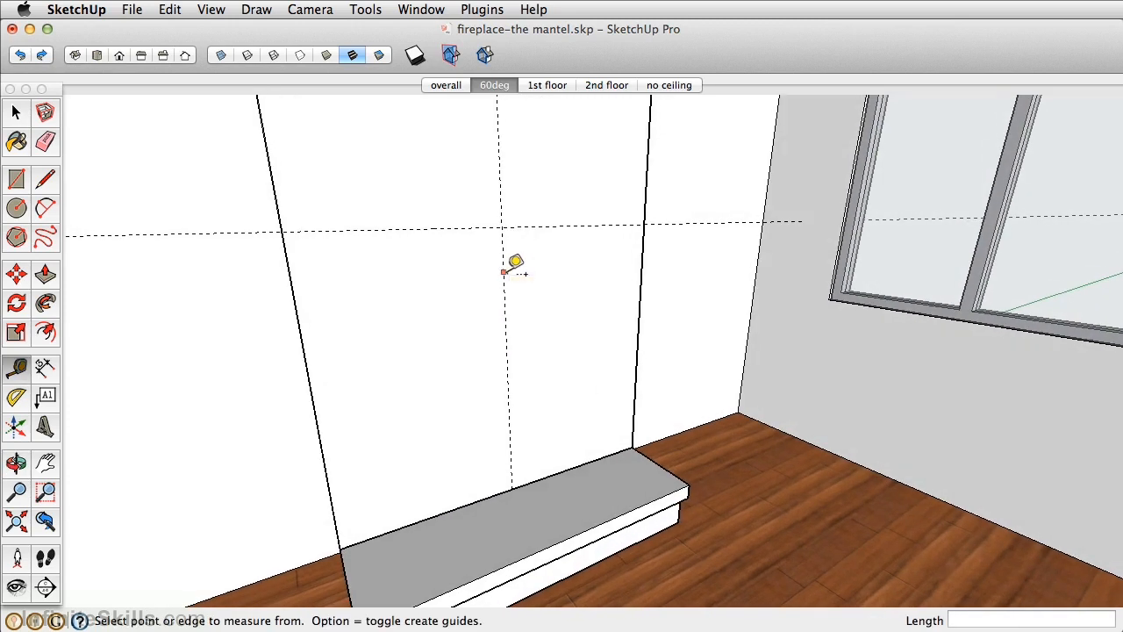
Place two more vertical guides on the chimney face, 24 inches to either side of the centre guide
left_click(507, 316)
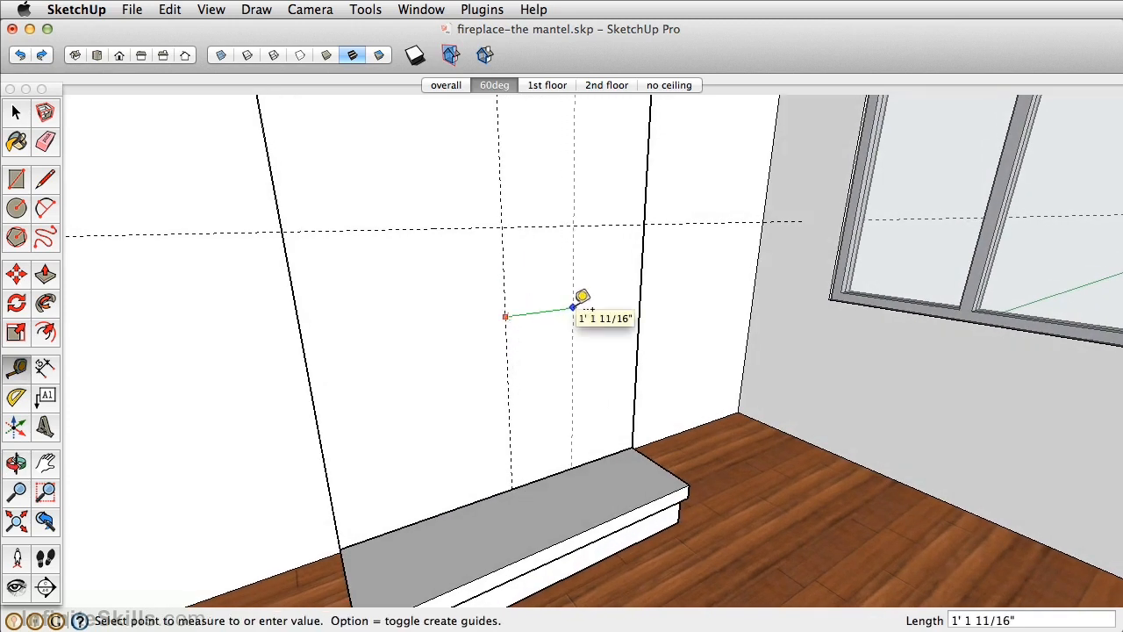
type("24")
key("Return")
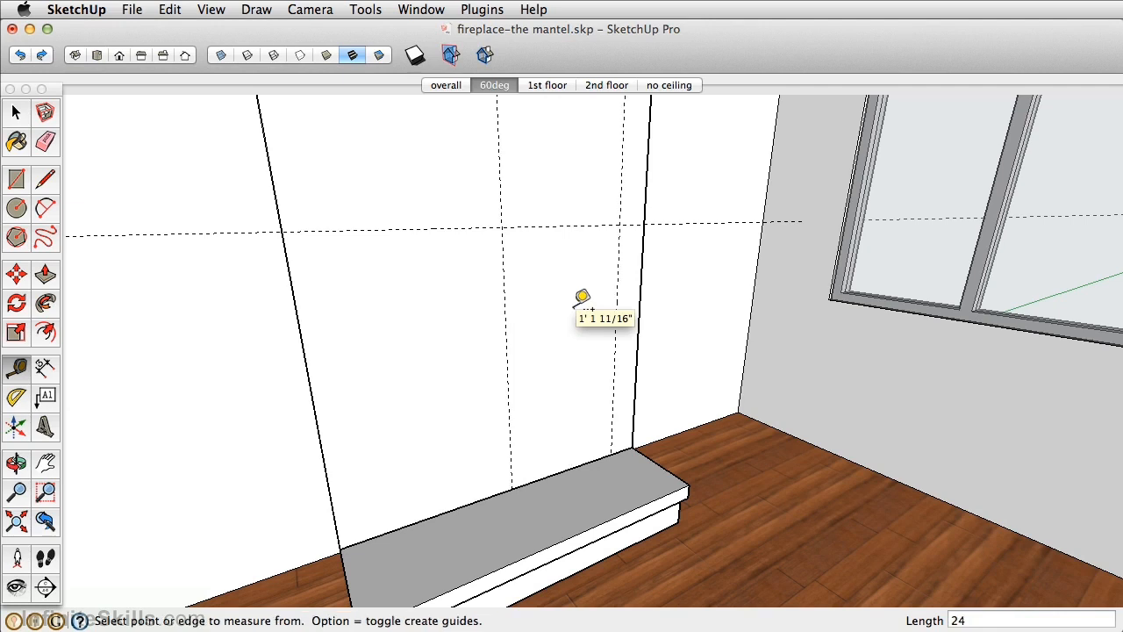
left_click(506, 325)
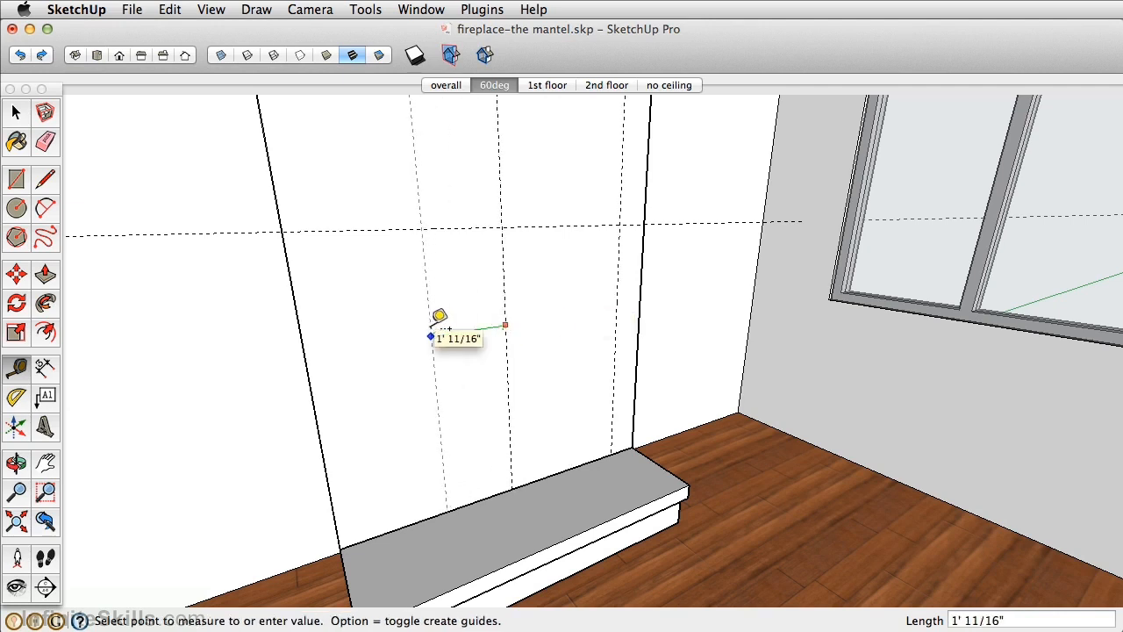
type("24")
key("Return")
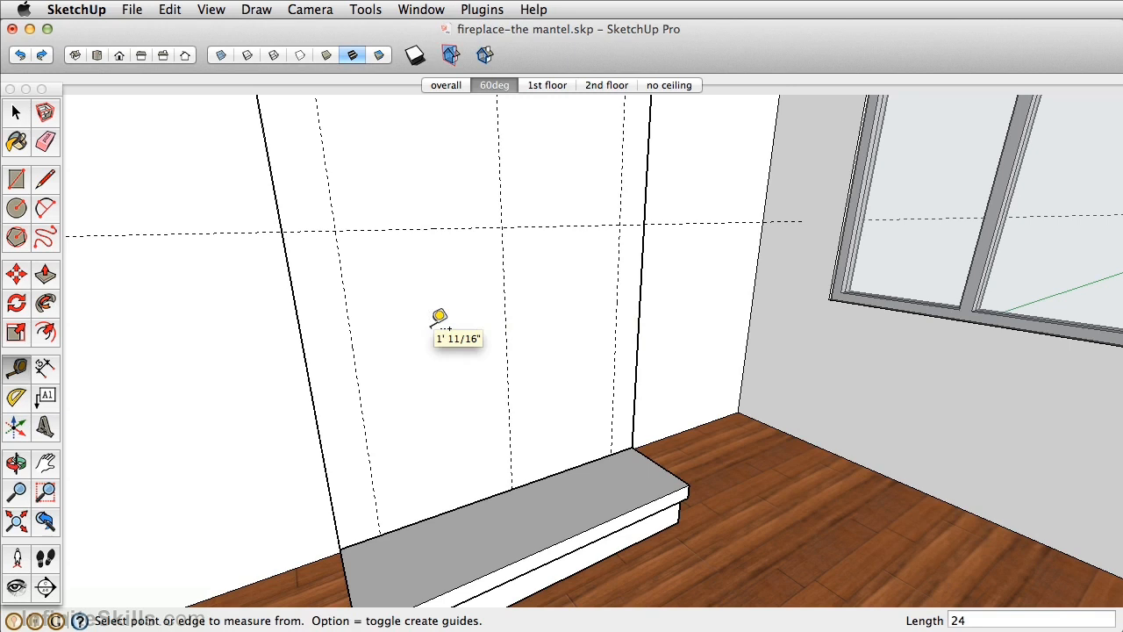
Place a second horizontal guide on the chimney face, 1.5 inches below the existing one
scroll(417, 227, "up", 3)
left_click(407, 226)
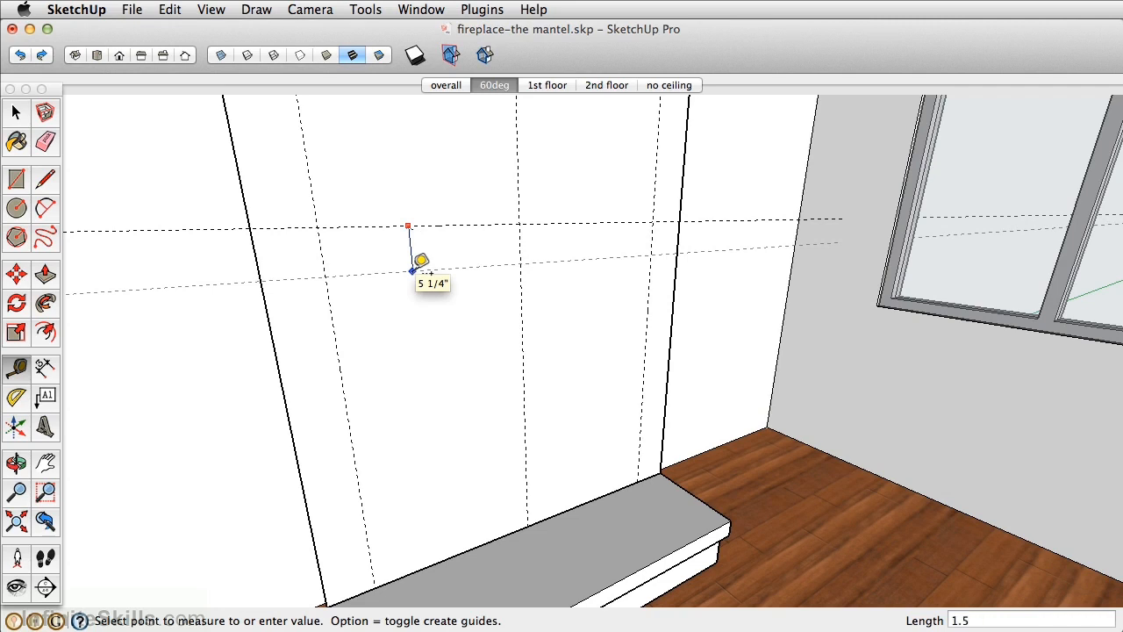
left_click(414, 269)
Draw a 4' by 1 1/2" rectangle between the outer vertical guides and the two horizontal guides, and delete all guides
left_click(17, 178)
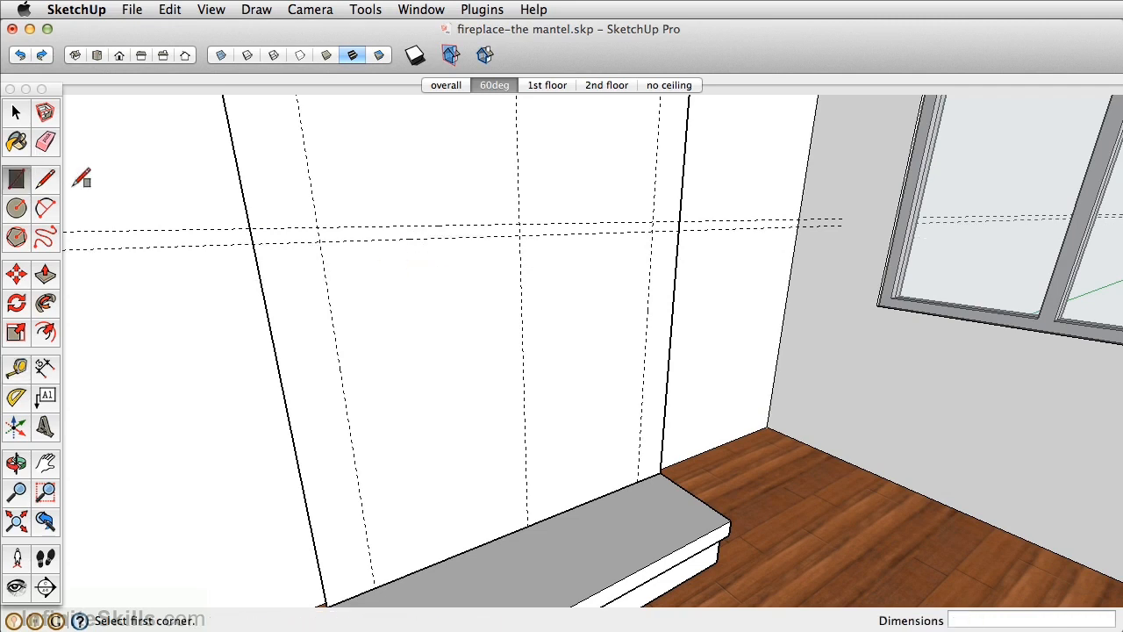
left_click(317, 227)
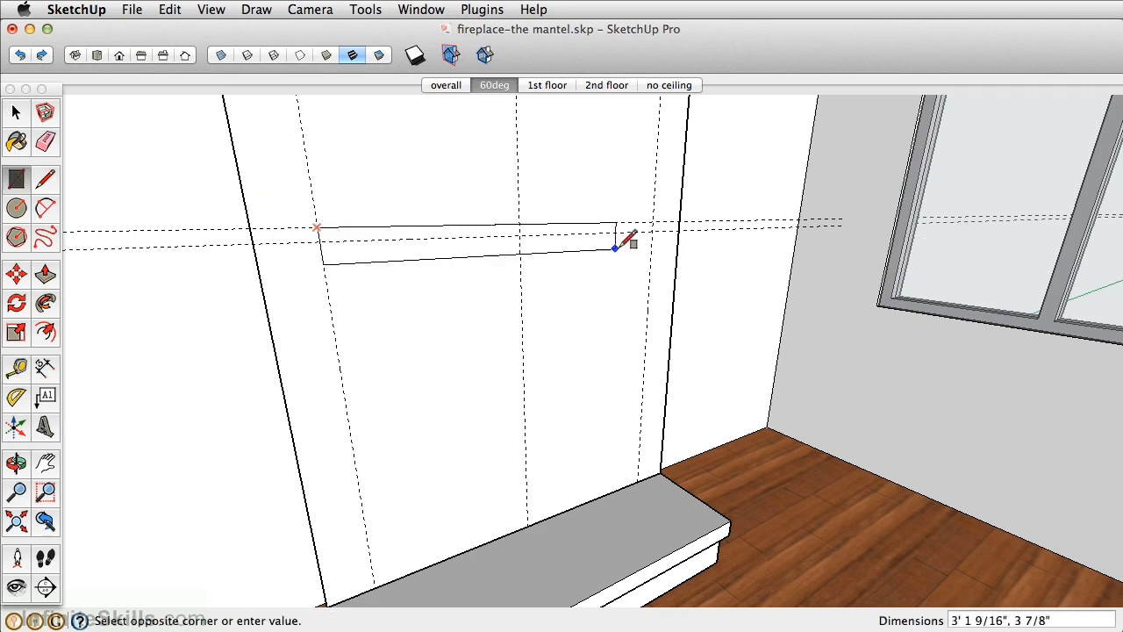
left_click(652, 231)
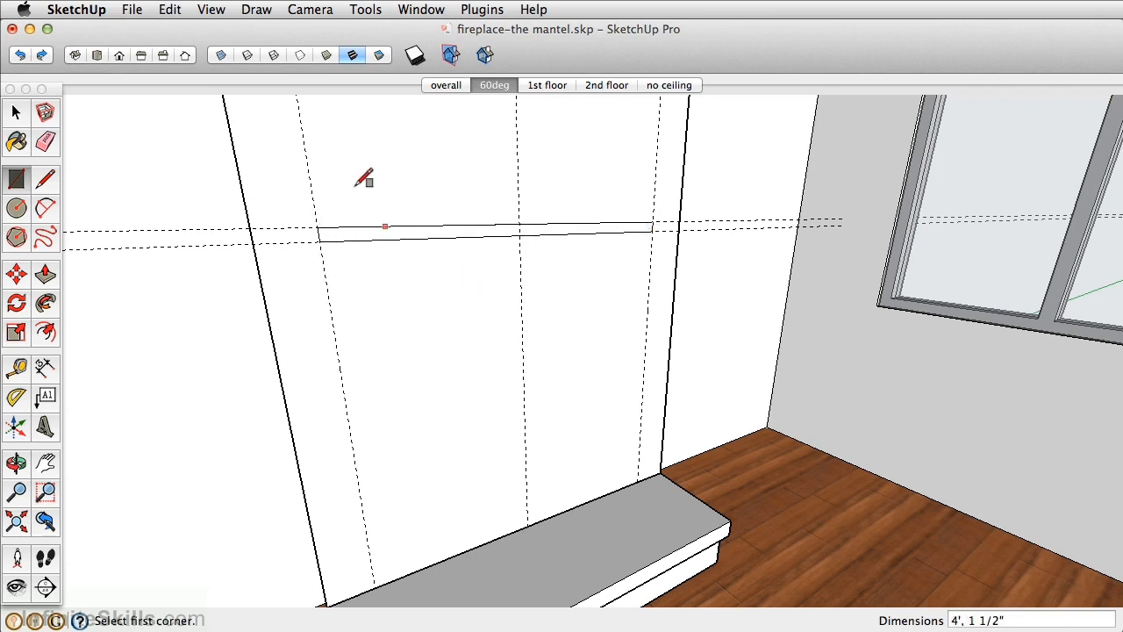
left_click(172, 9)
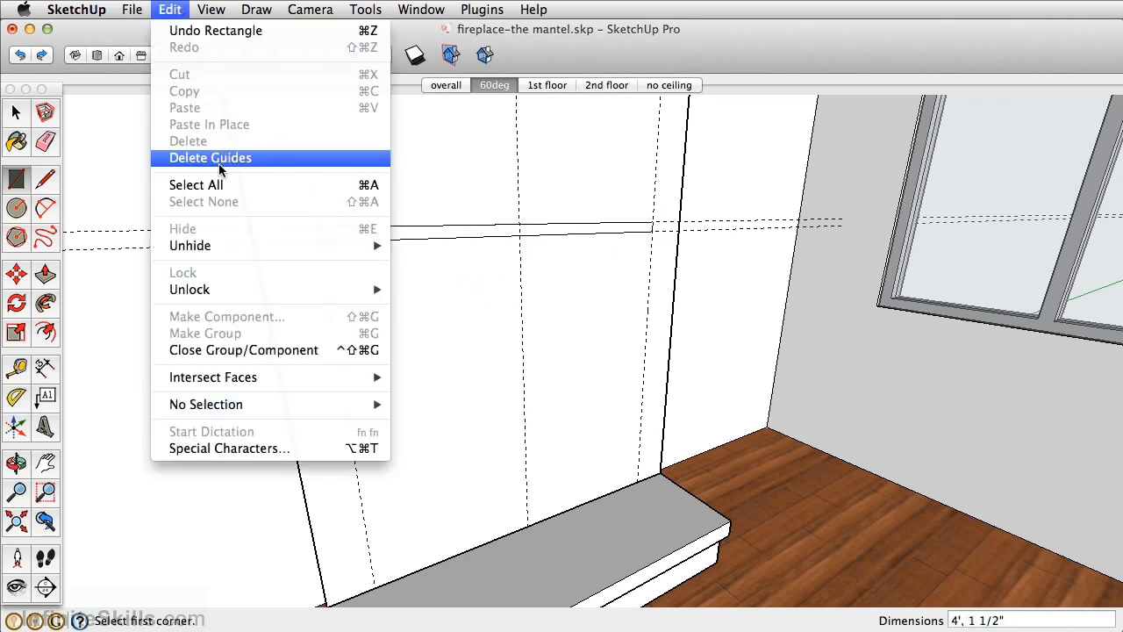
left_click(221, 159)
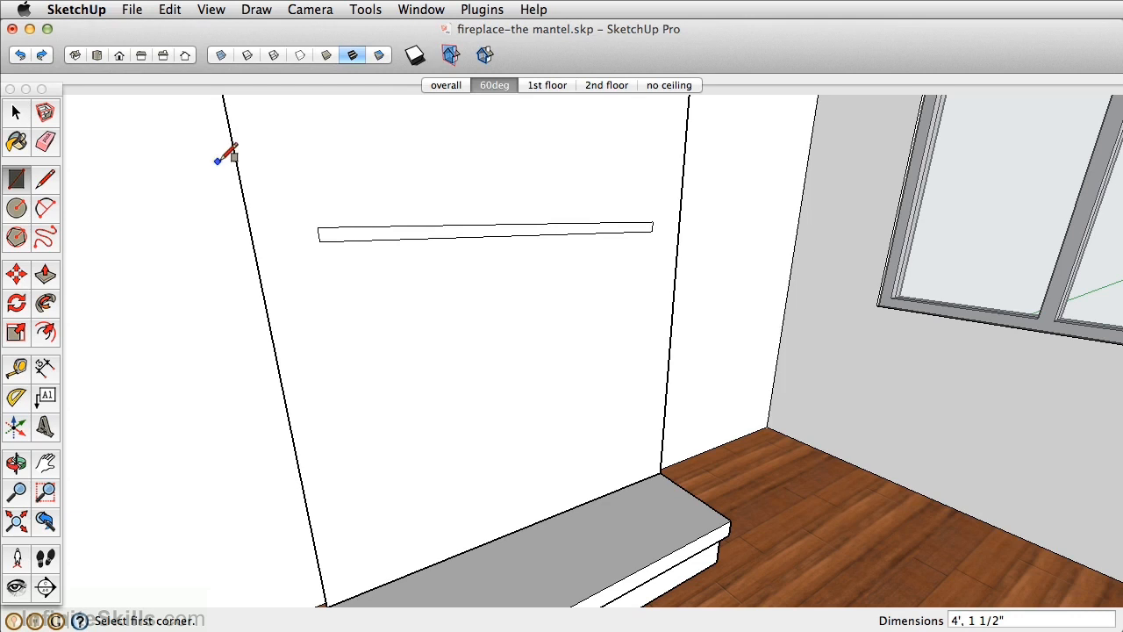
Make the thin rectangle's face and edges on the chimney into a group
left_click(16, 111)
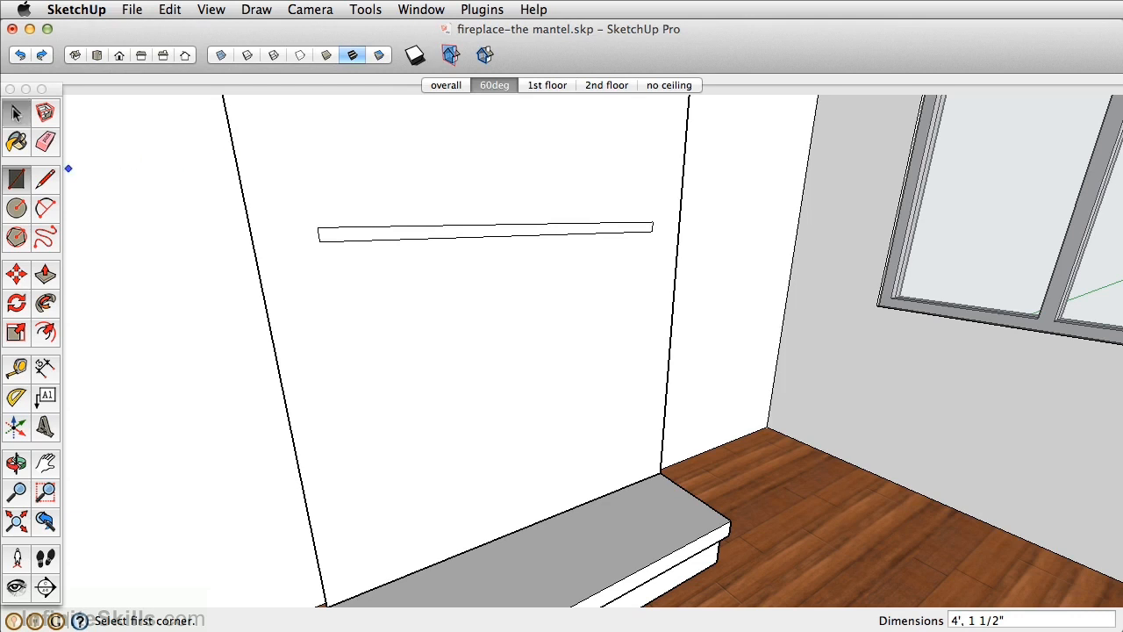
double_click(406, 237)
right_click(405, 234)
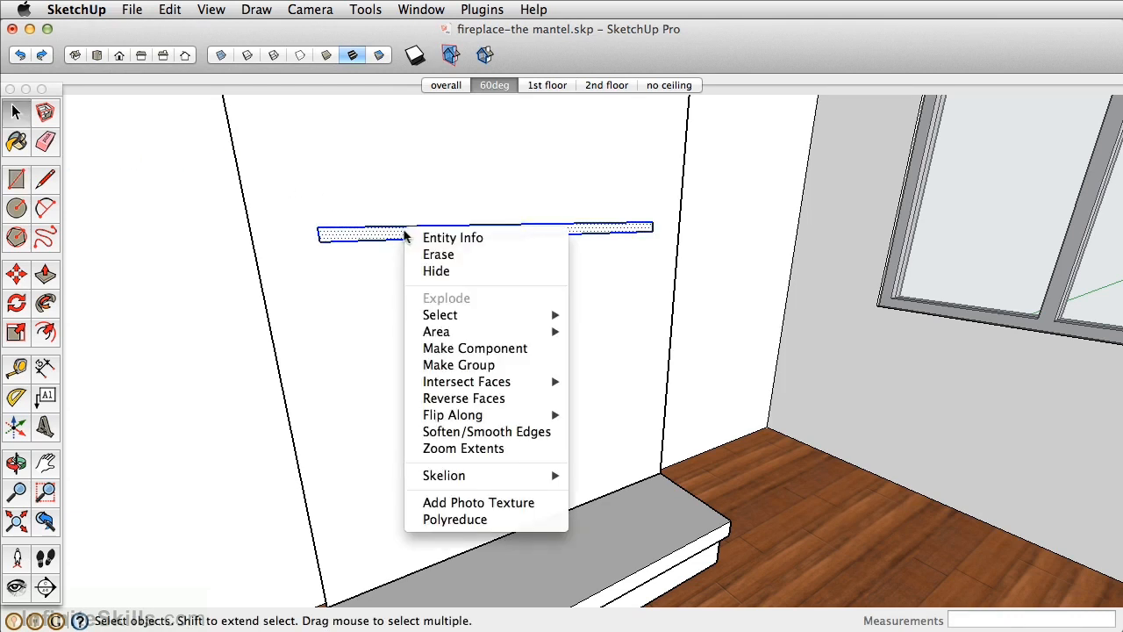
left_click(462, 365)
Inside the new group, pull the rectangle's face out 9.5 inches to form the mantel shelf, and close the group
double_click(442, 235)
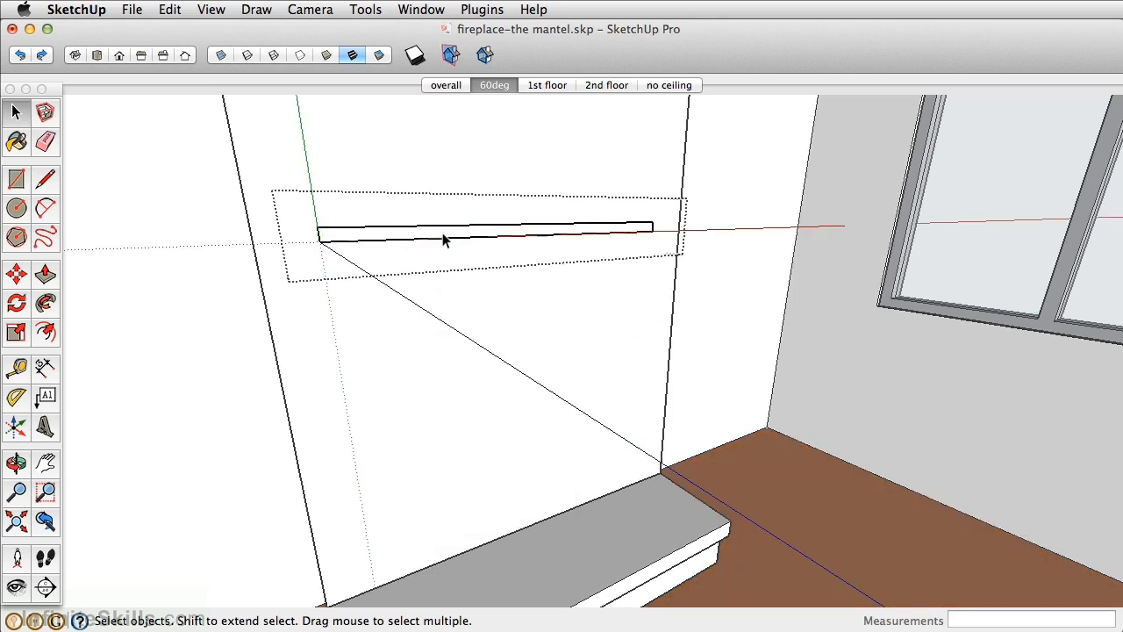
key("p")
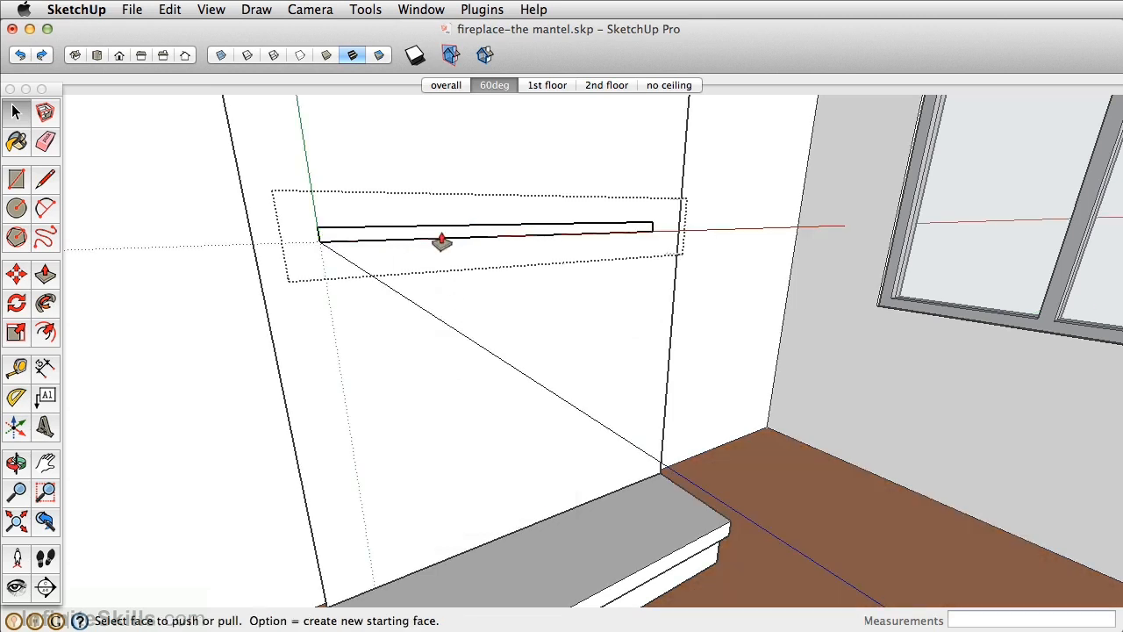
left_click_drag(441, 240, 502, 257)
type("9.")
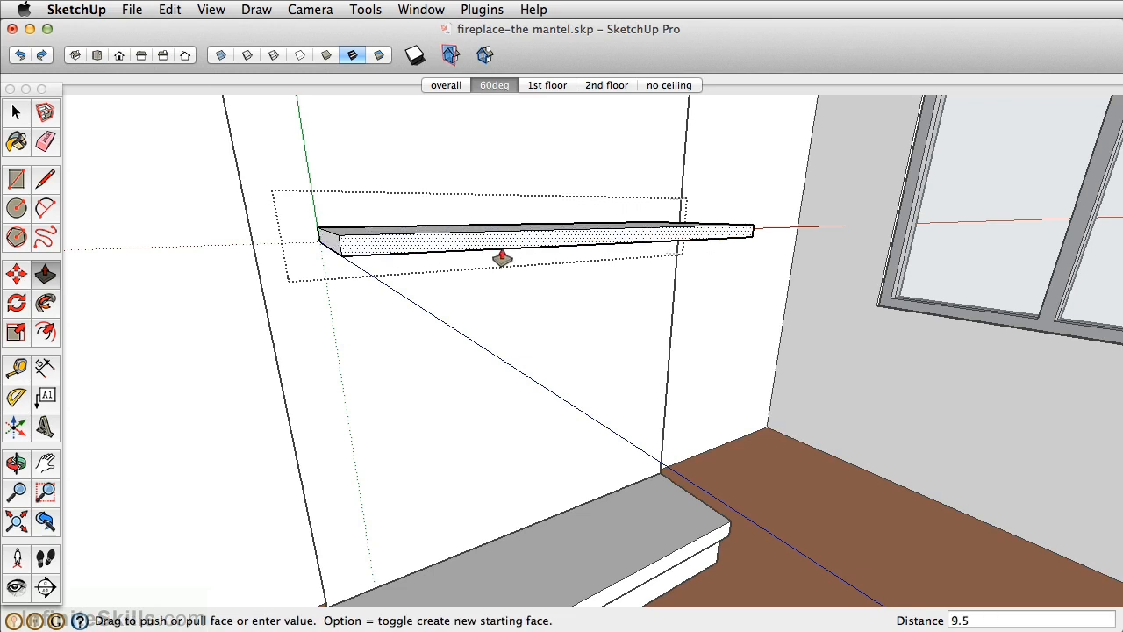
type("5")
key("Return")
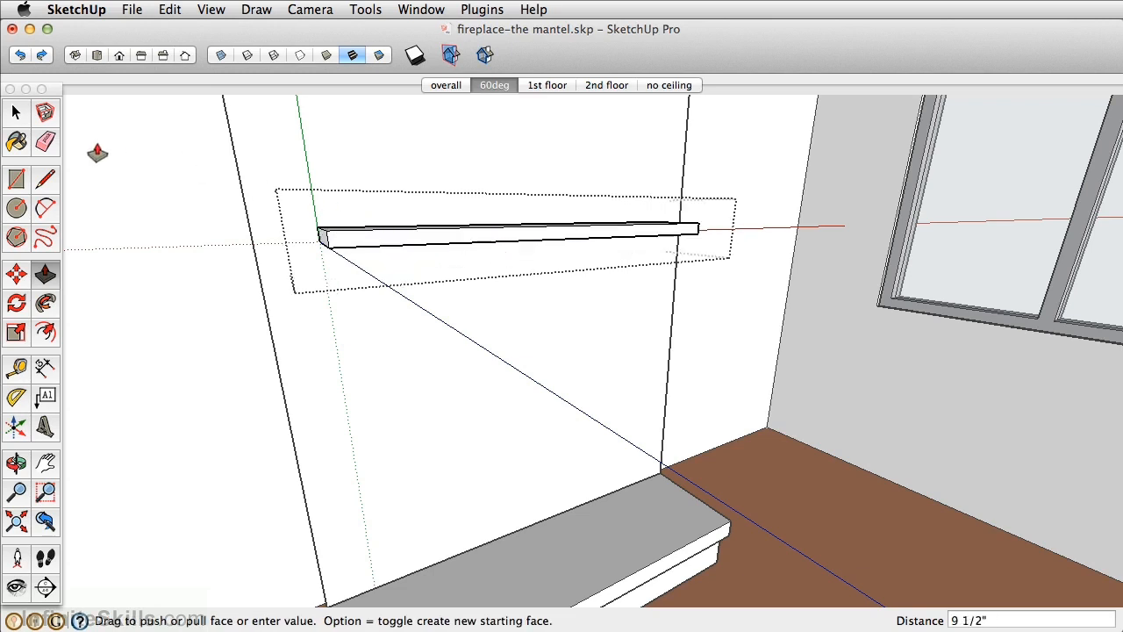
left_click(16, 114)
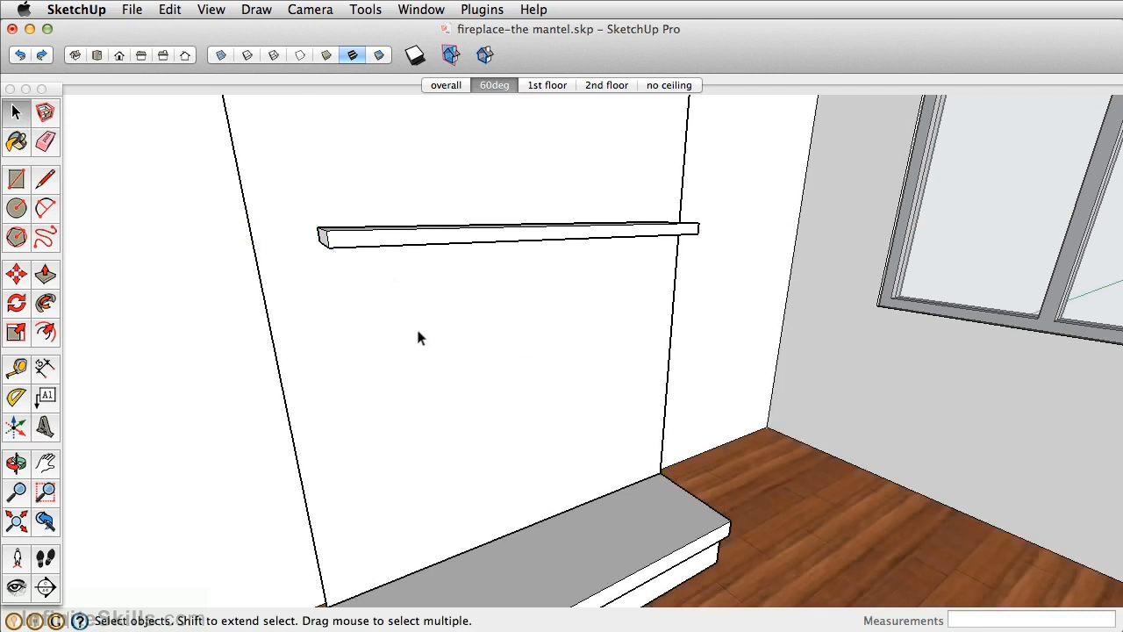
Place a vertical guide through the shelf's lower left back corner and another 9.5 inches inward from it
middle_click_drag(419, 336, 449, 267)
key("t")
left_click(317, 277)
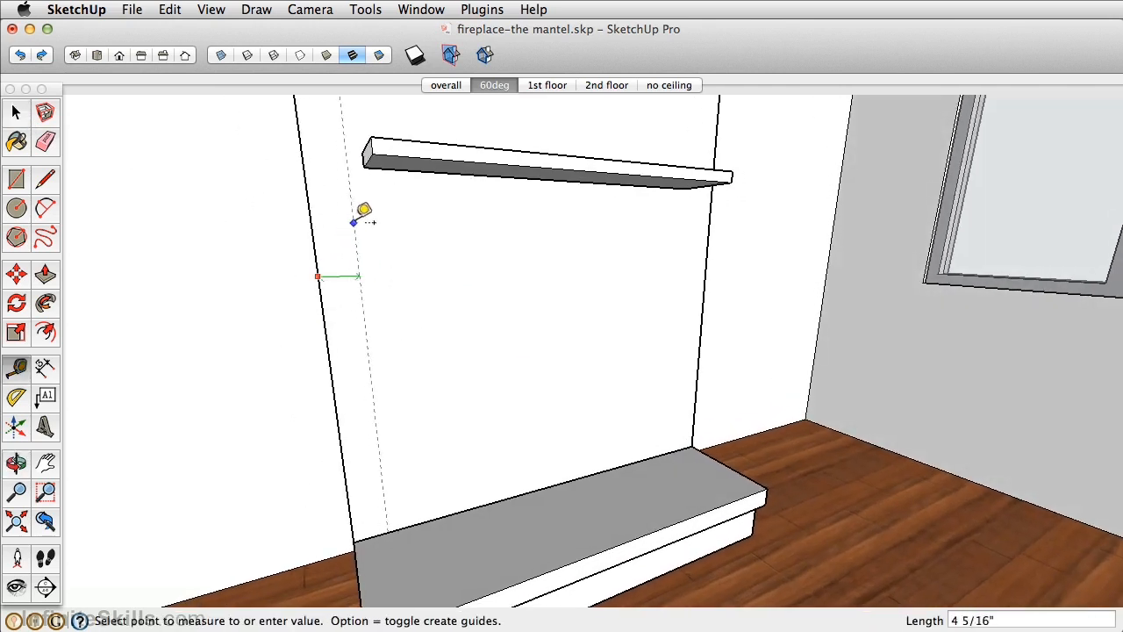
left_click(366, 166)
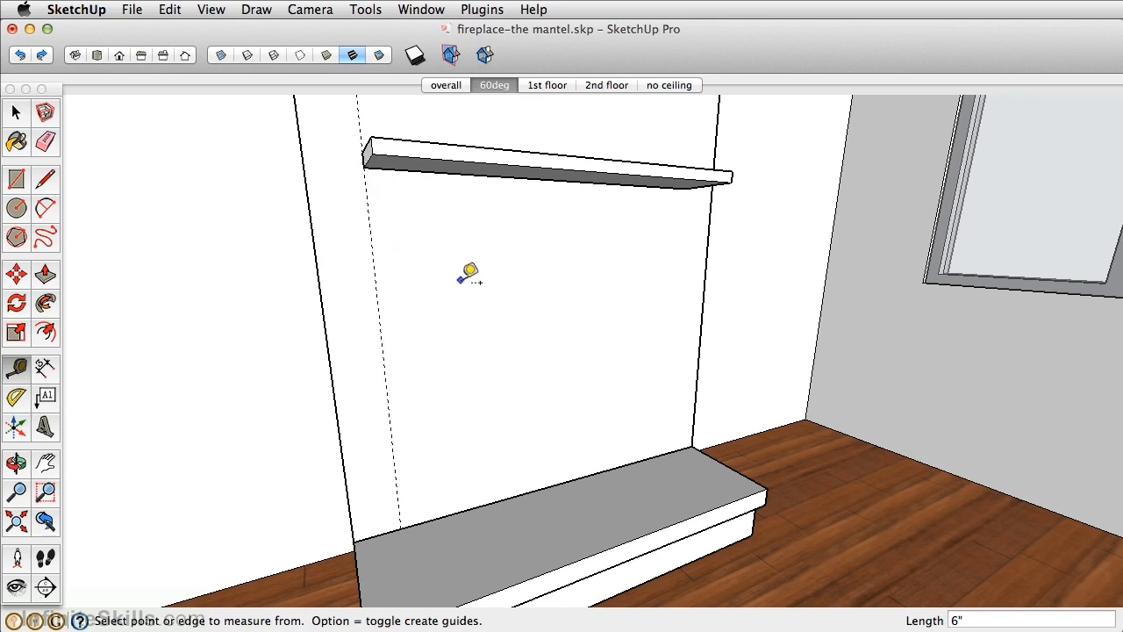
left_click(376, 279)
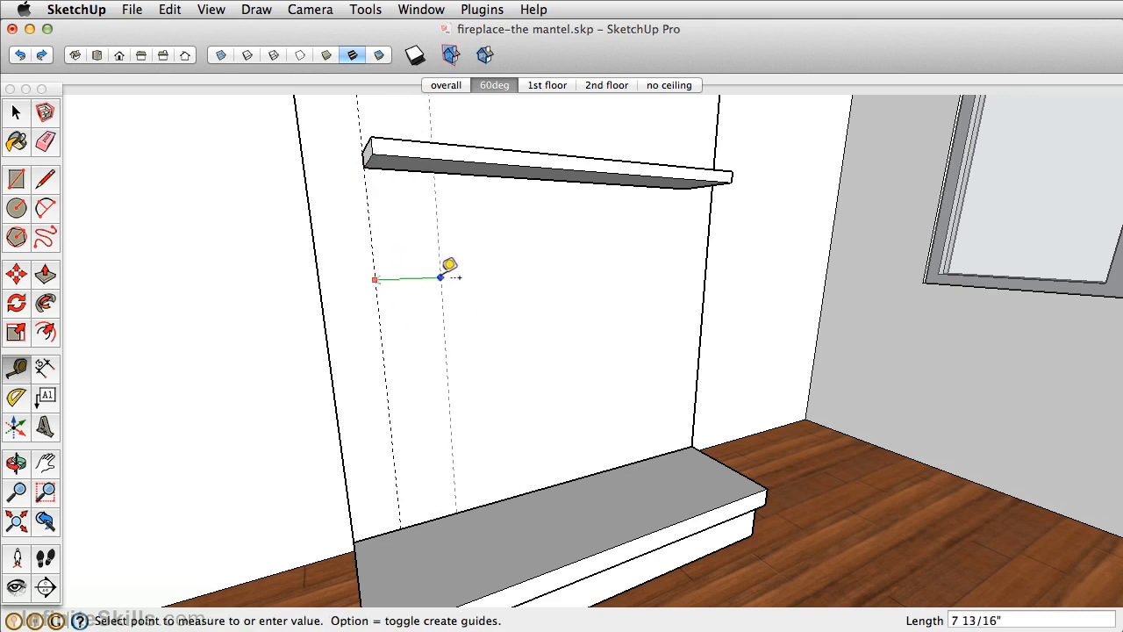
type("9.5")
key("Return")
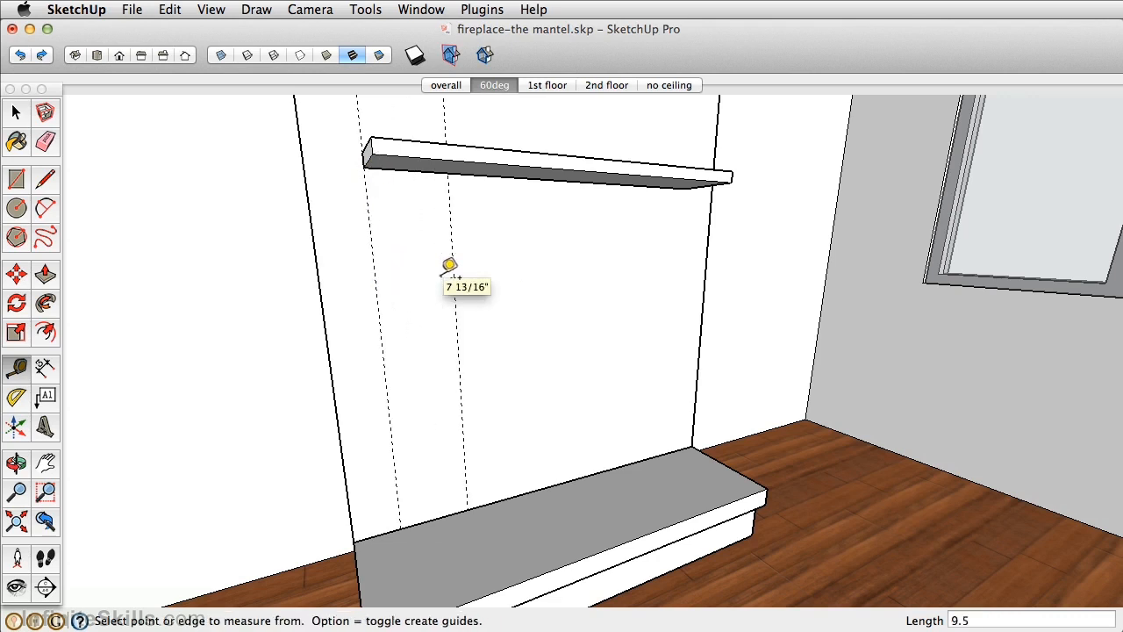
Draw a 3' 11" by 9 1/2" rectangle between the two vertical guides, from the shelf's underside to the hearth
key("r")
left_click(365, 168)
left_click(469, 505)
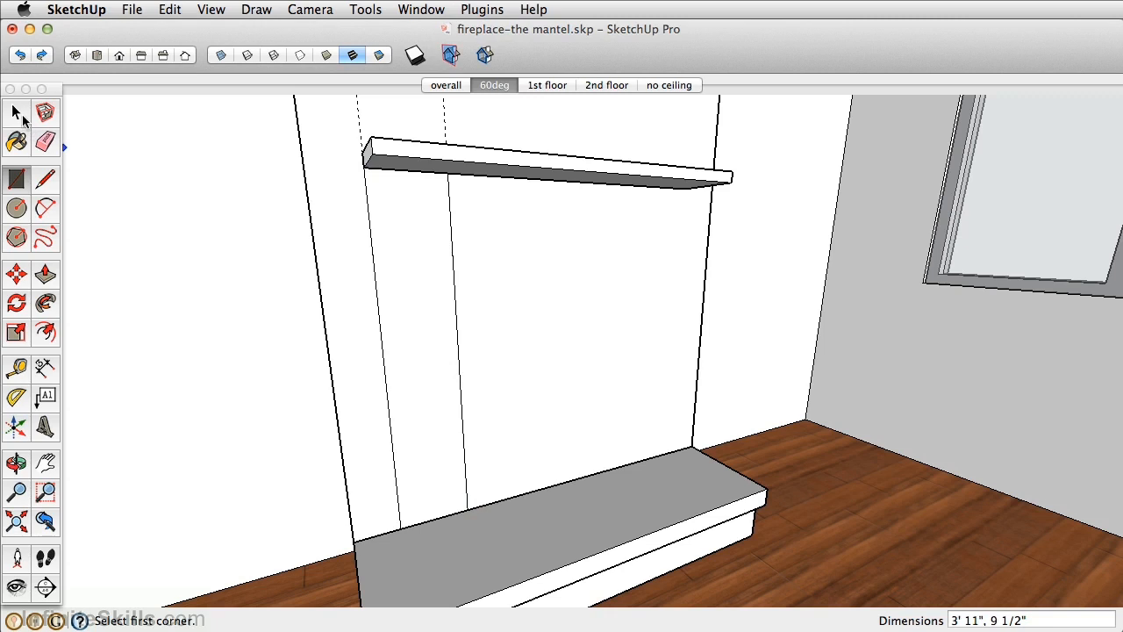
Turn the tall rectangle under the shelf into a component named mantel side, replacing the selection
left_click(17, 114)
left_click(418, 259)
right_click(418, 260)
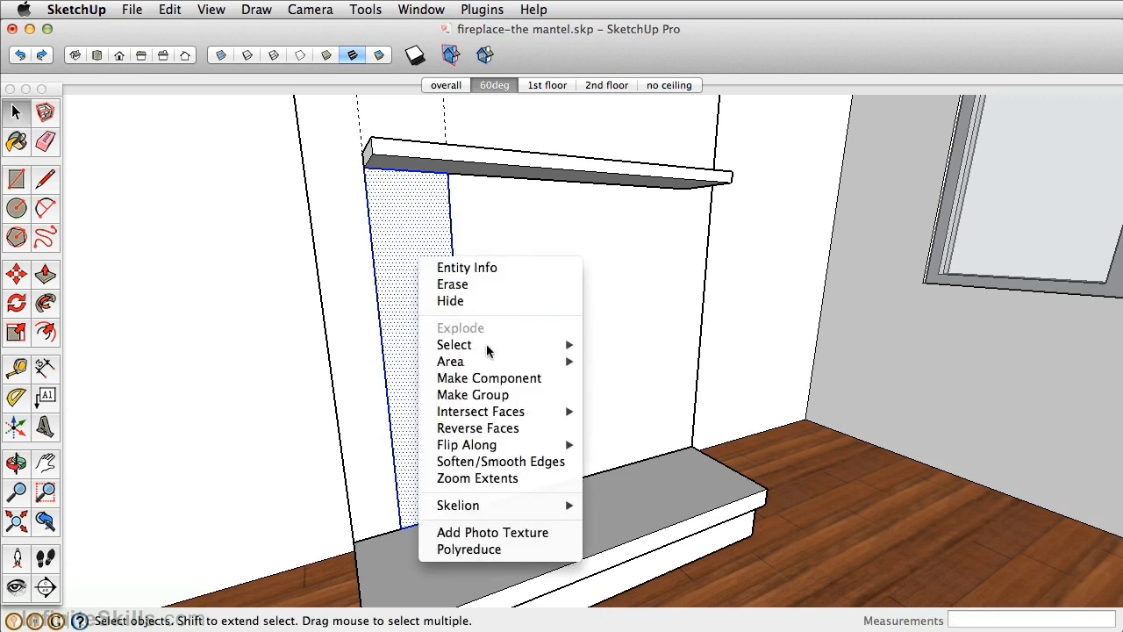
left_click(496, 379)
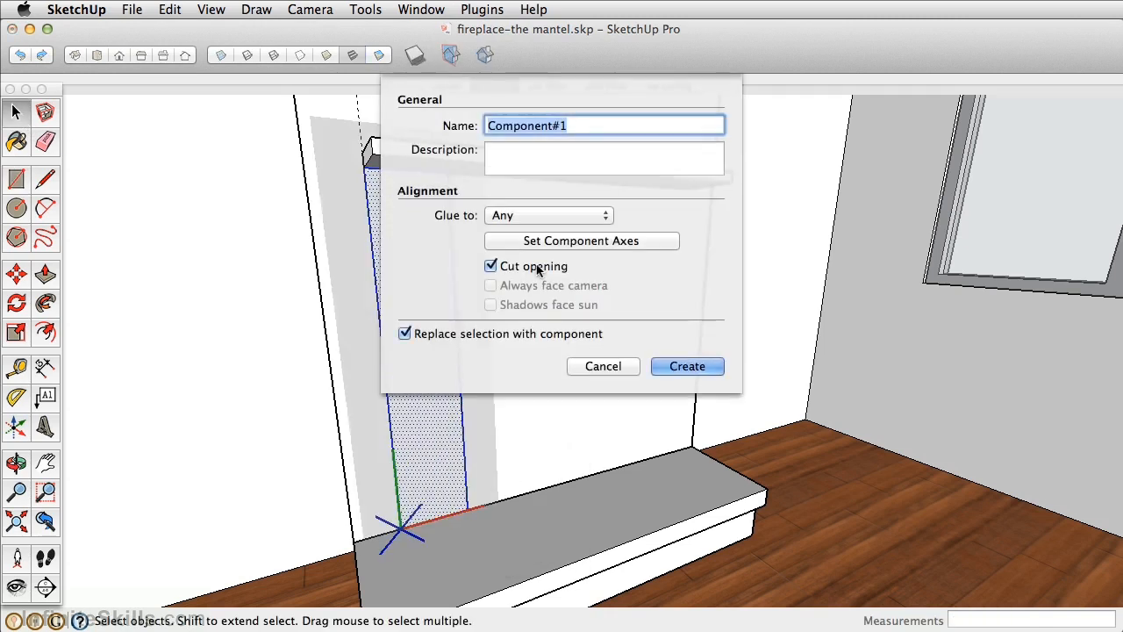
type("ma")
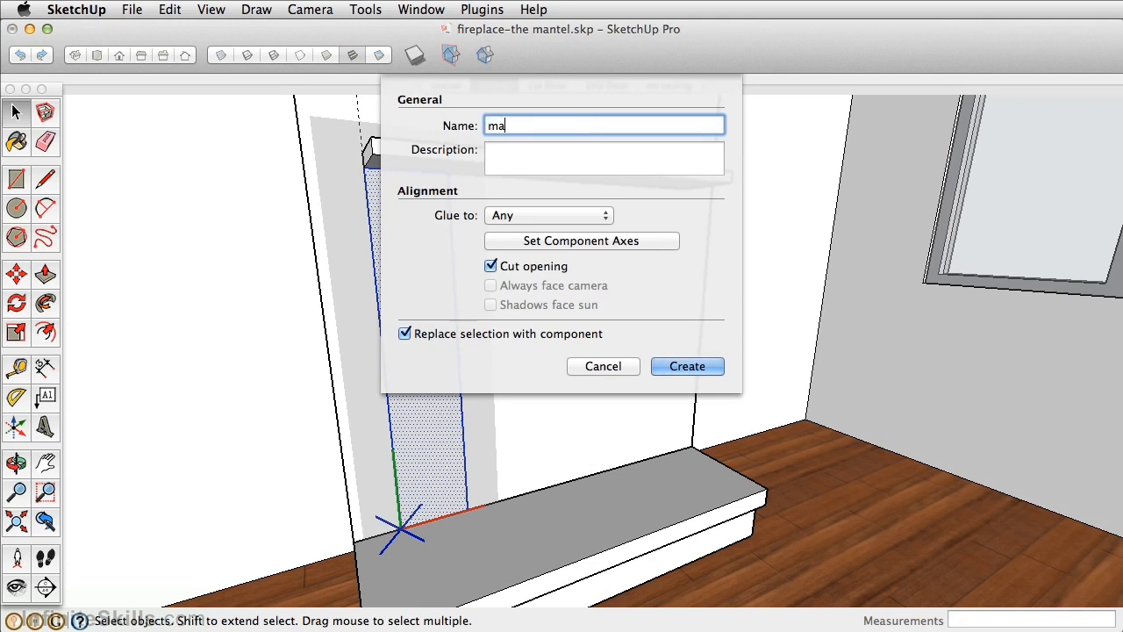
type("ntel side")
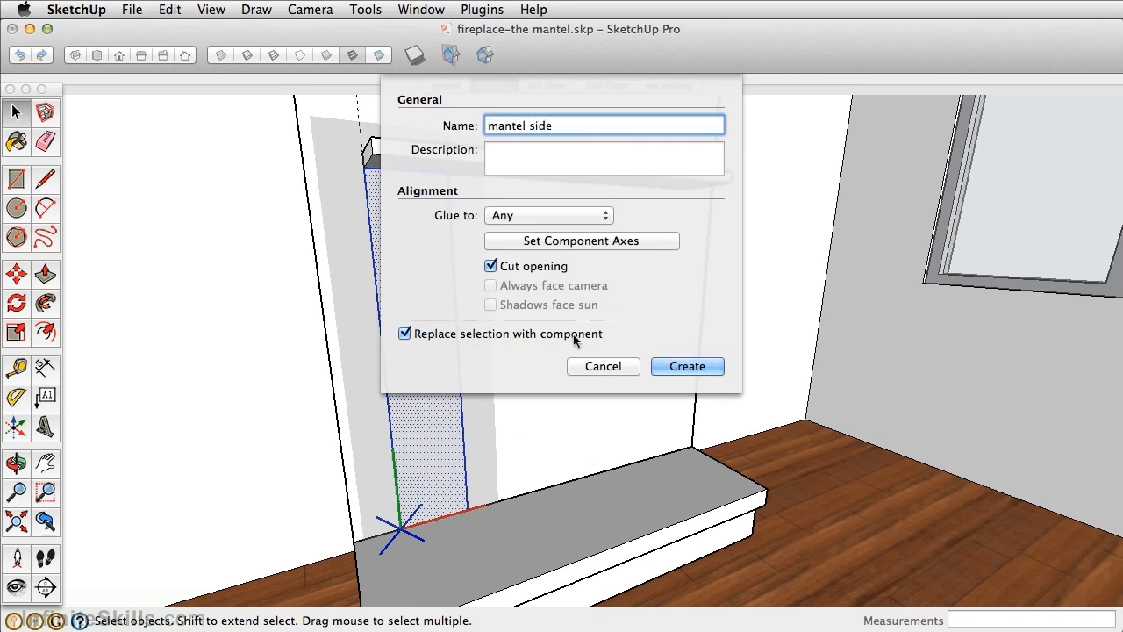
left_click(690, 370)
Inside the mantel side component, pull its face out 1.5 inches, and close the component
double_click(435, 287)
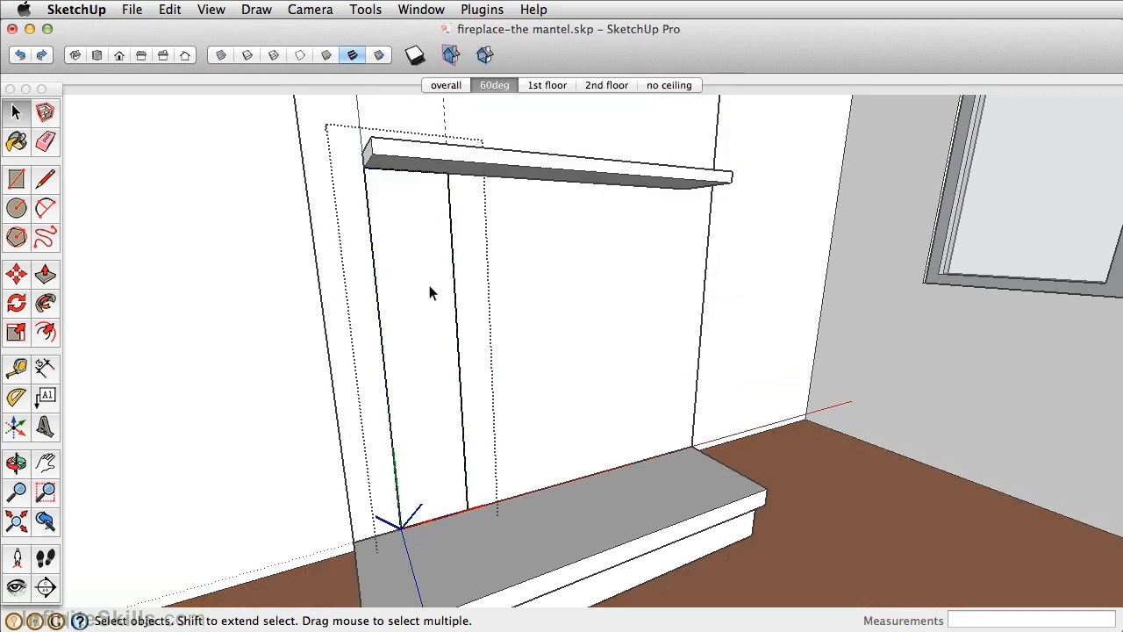
key("p")
left_click(429, 304)
type("1.")
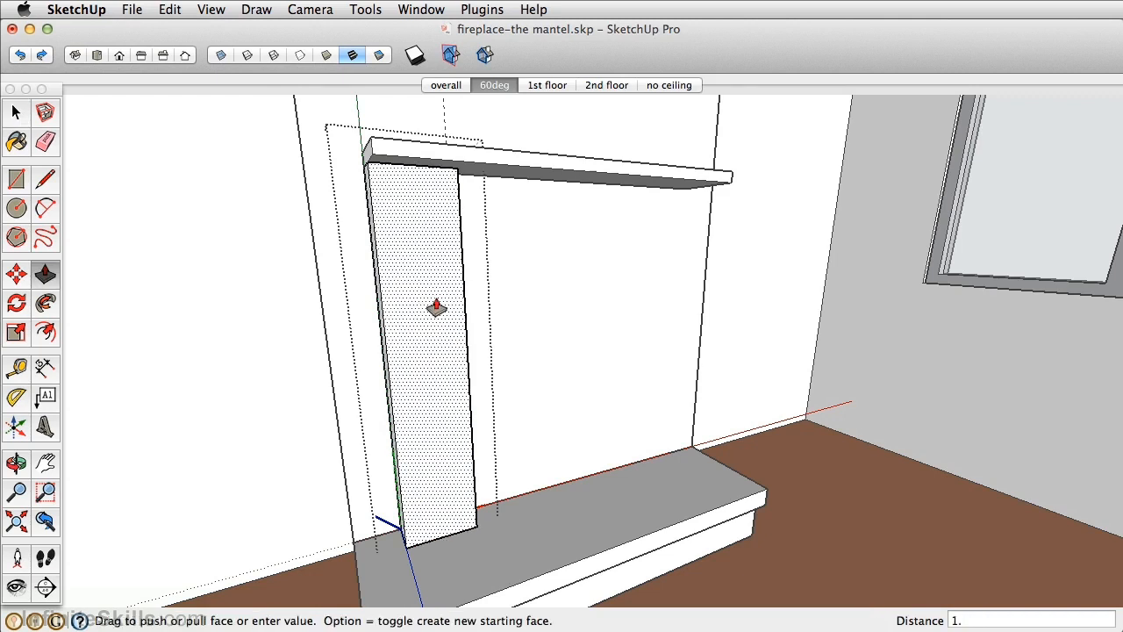
type("5")
key("Return")
left_click(16, 112)
Copy the mantel side 3' 2 1/2" across the fireplace, placing its upper back corner at the shelf's lower right back corner
middle_click_drag(638, 134, 375, 405)
scroll(373, 408, "up", 5)
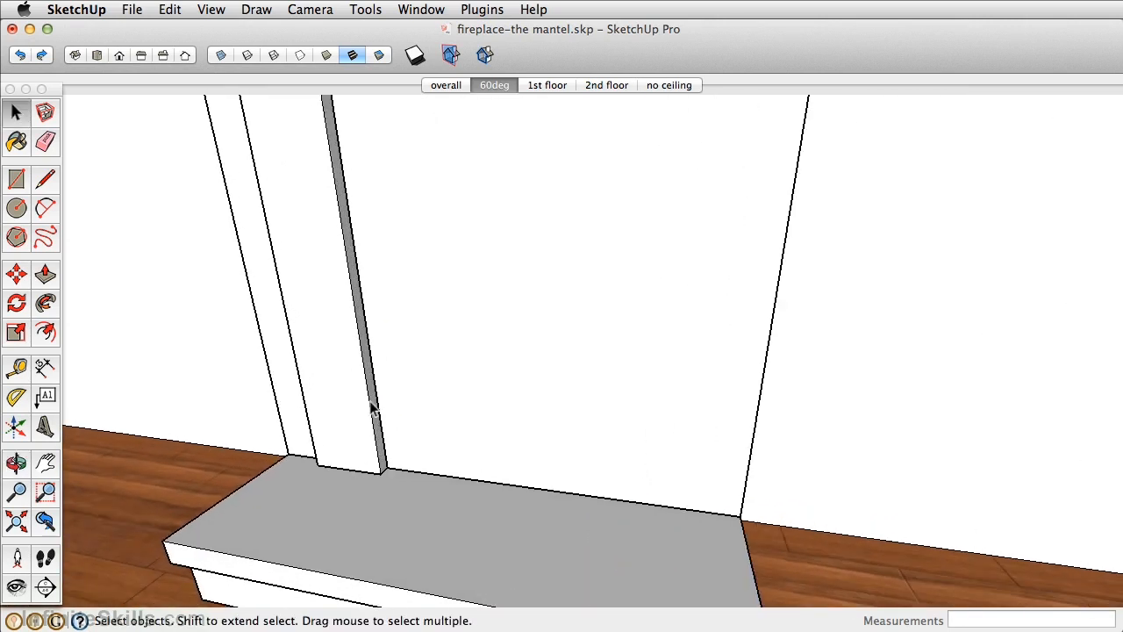
left_click(372, 409)
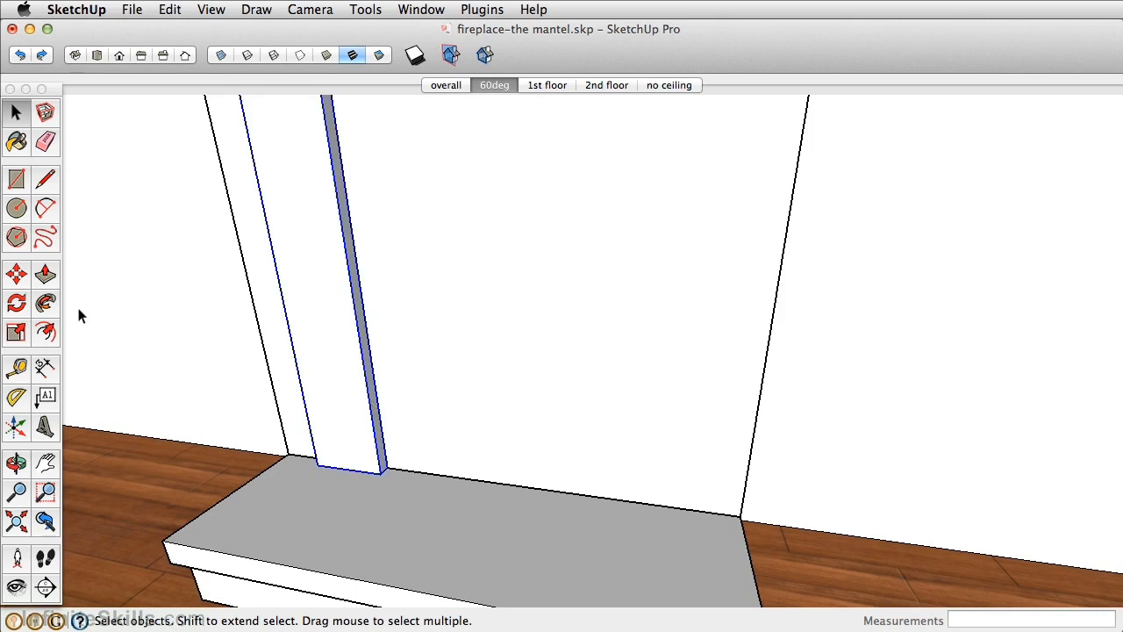
left_click(15, 275)
scroll(552, 390, "down", 1)
scroll(552, 390, "down", 3)
middle_click_drag(552, 390, 503, 433)
scroll(503, 434, "up", 3)
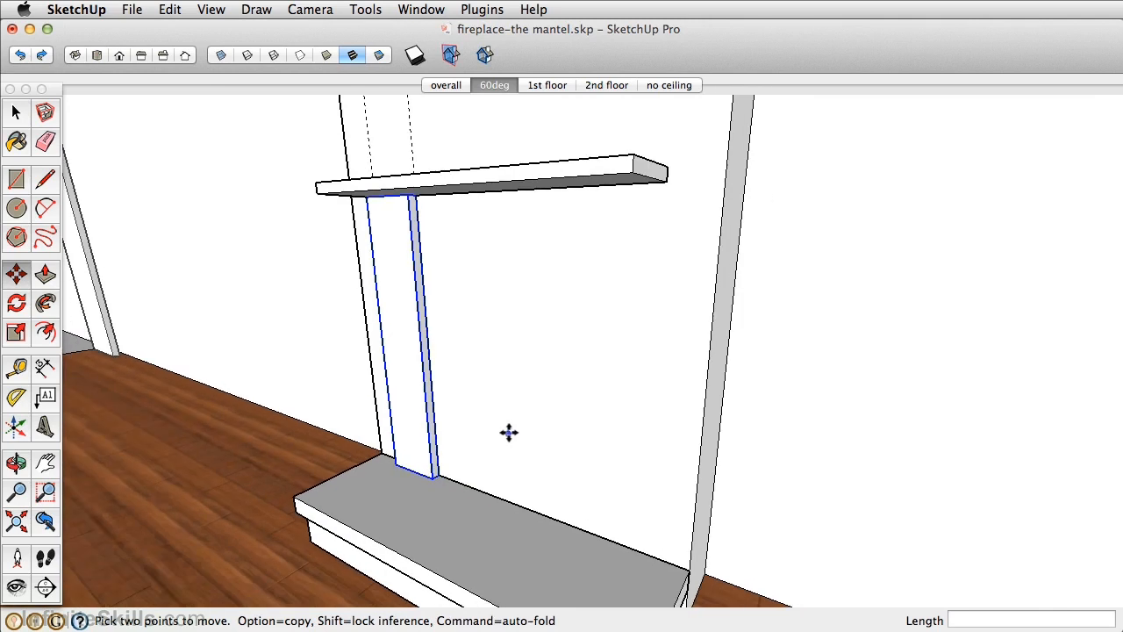
scroll(509, 431, "up", 2)
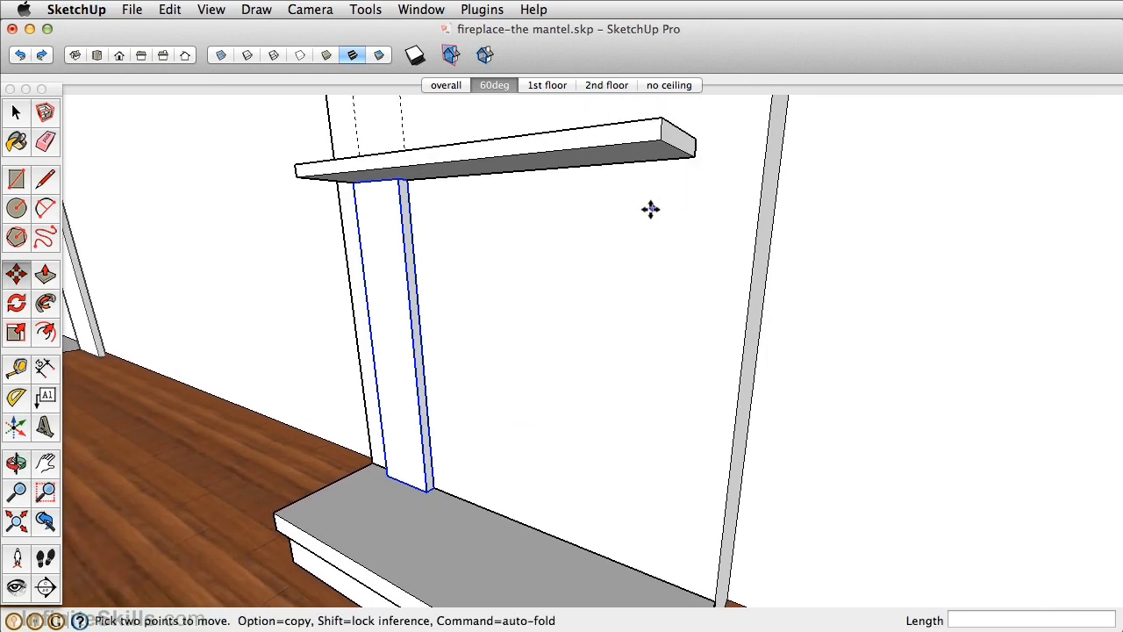
key("alt")
left_click(407, 180)
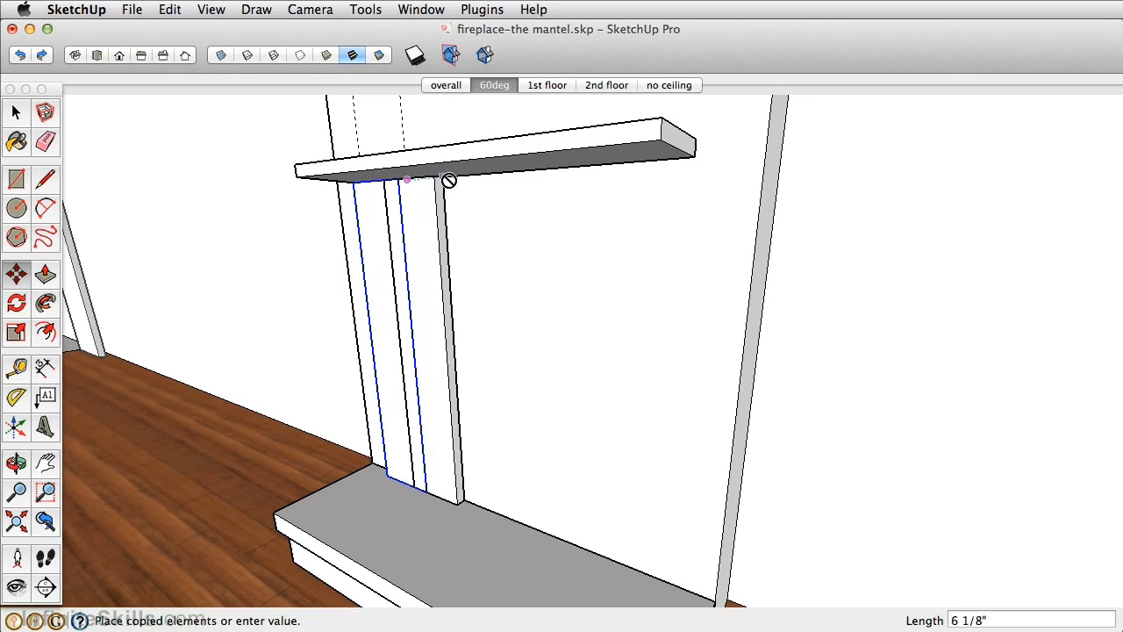
left_click(693, 158)
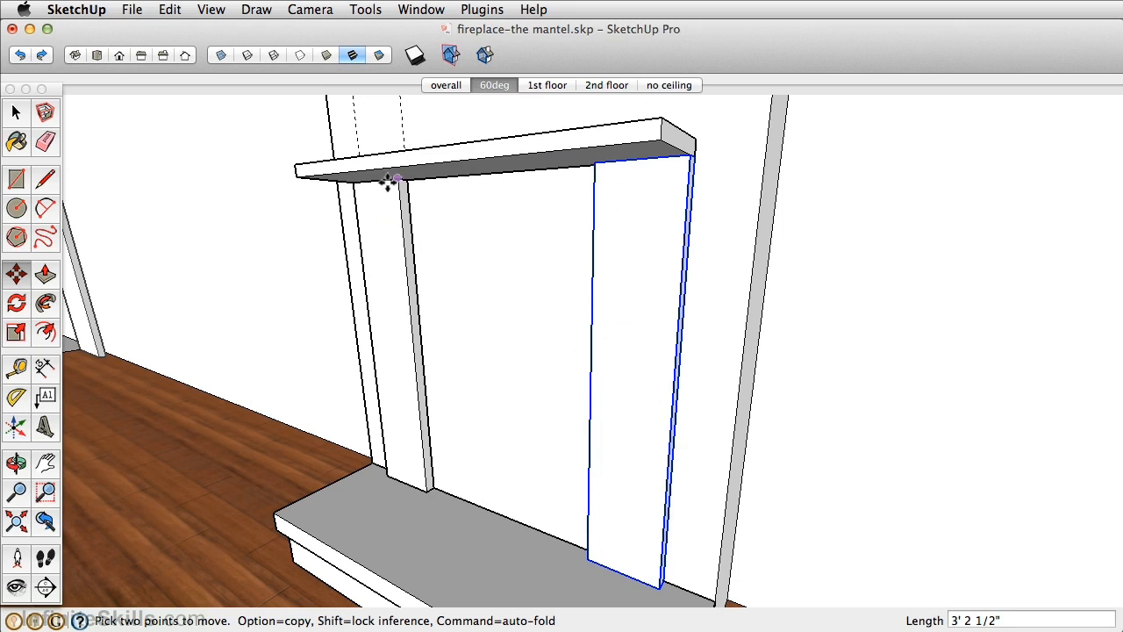
Draw a 1.5 by 12 inch rectangle on the inner edge face of the left mantel side, starting at its upper front corner
scroll(411, 189, "up", 6)
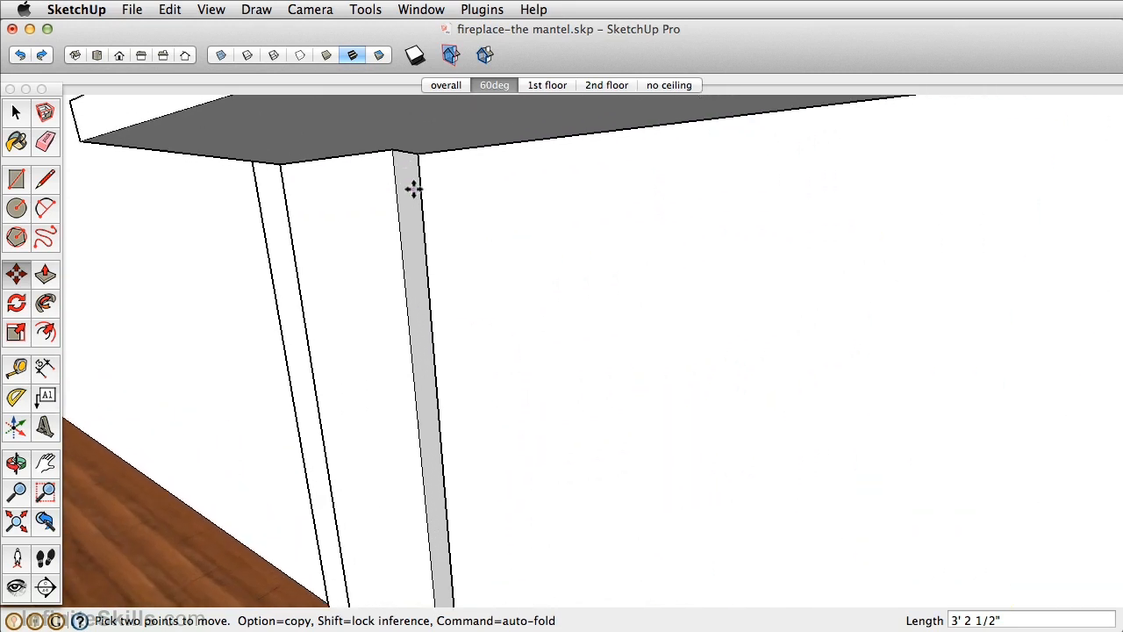
scroll(394, 192, "down", 3)
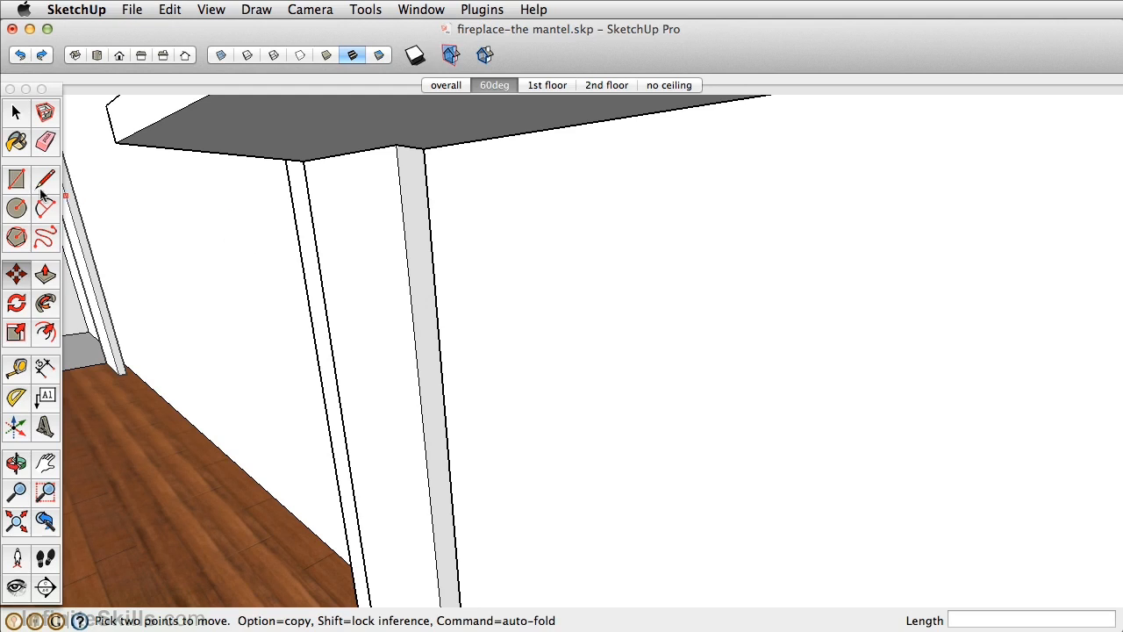
left_click(16, 178)
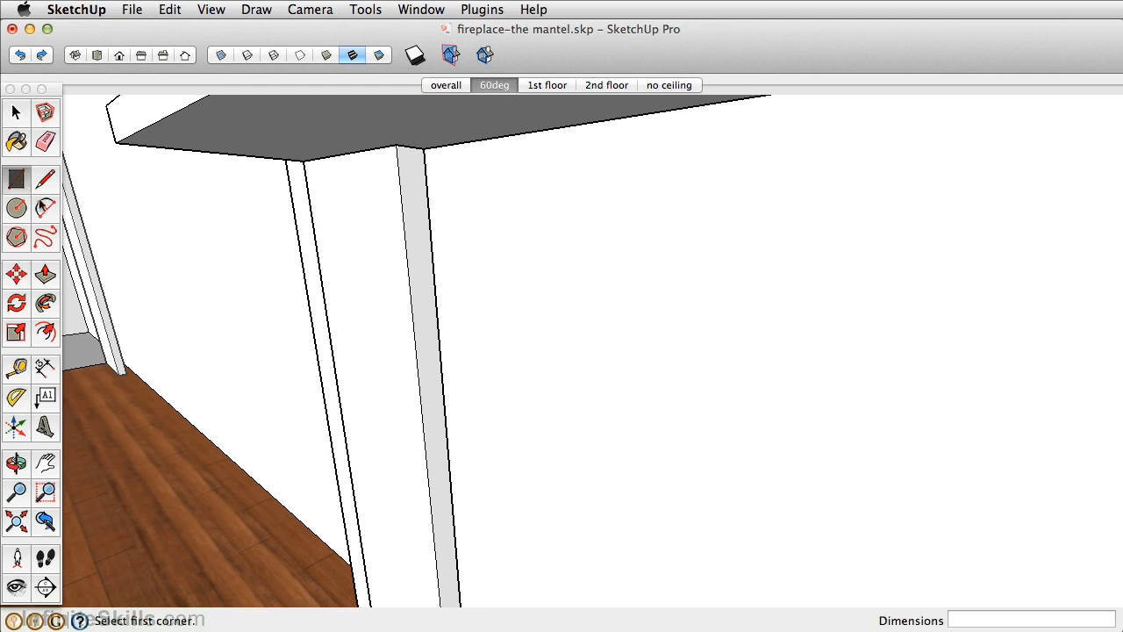
left_click(397, 144)
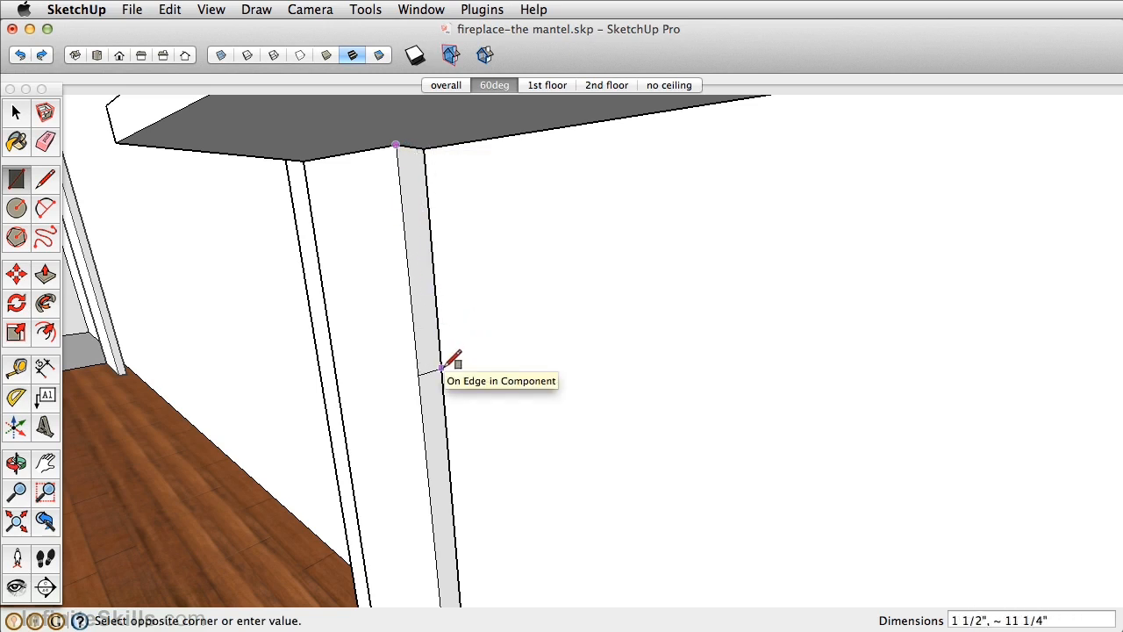
type("1.5,12")
key("Return")
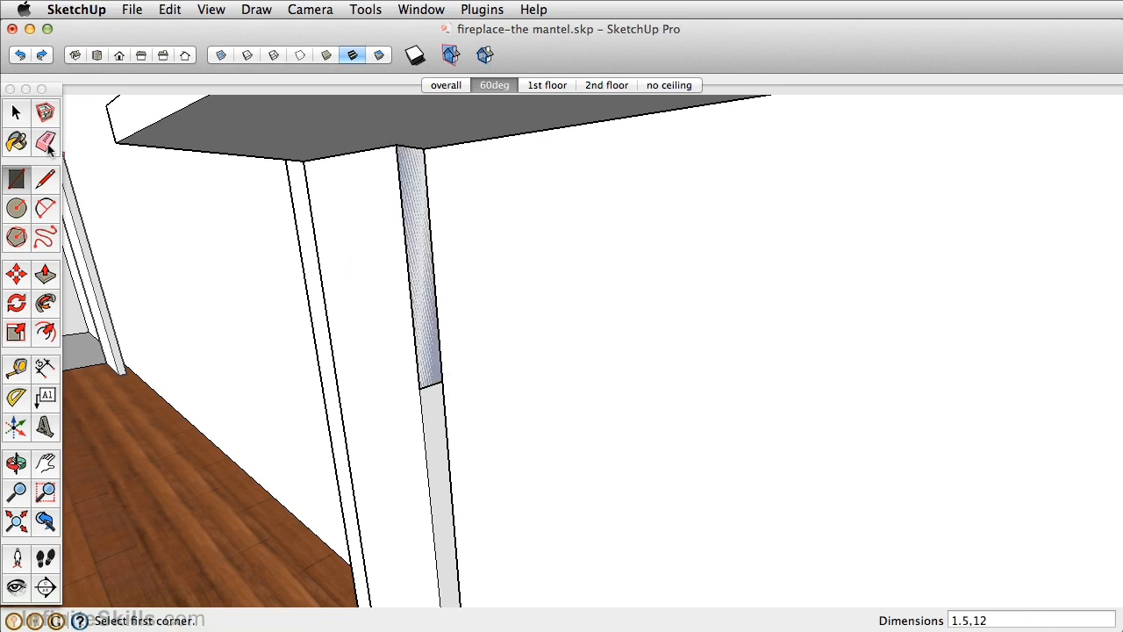
Group the 1.5 by 12 inch rectangle and open the group for editing
key("space")
double_click(419, 248)
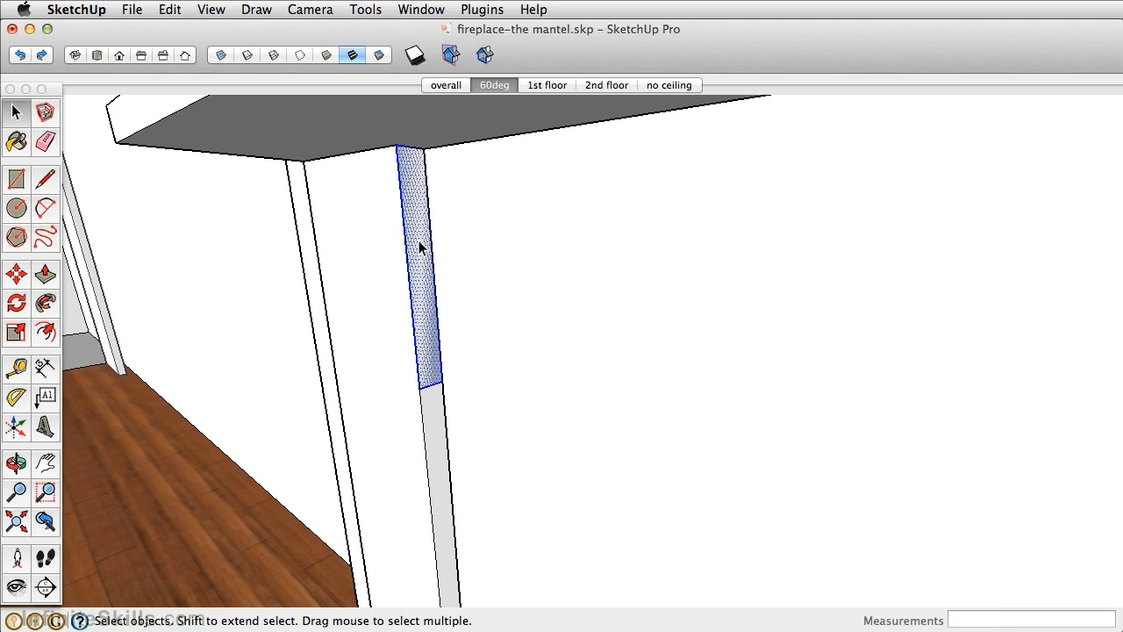
left_click(419, 248, "shift")
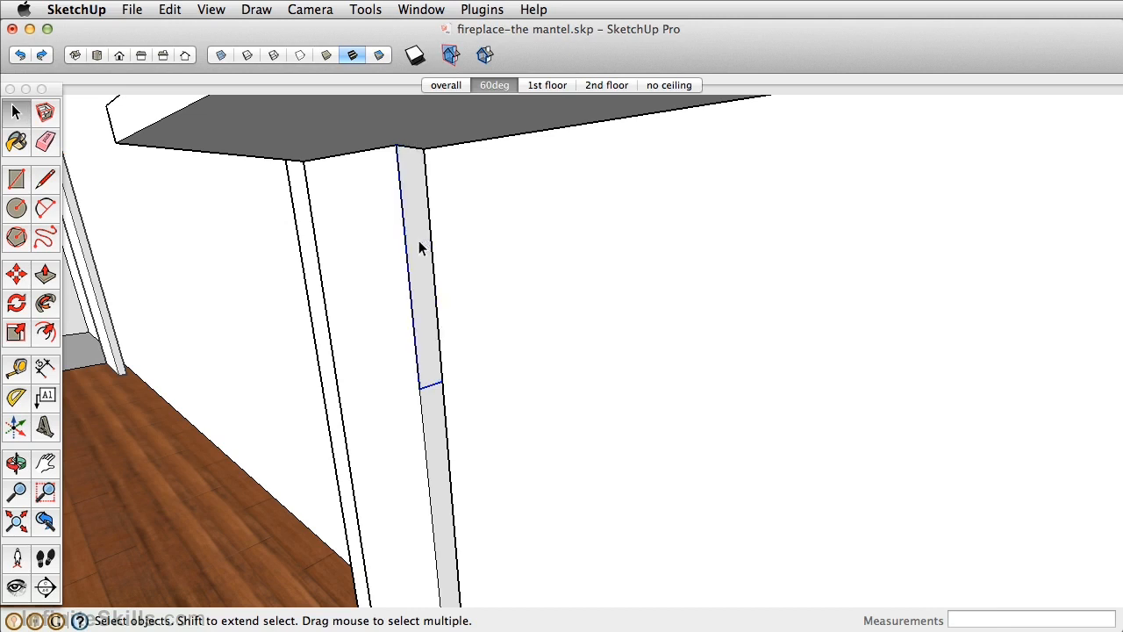
double_click(420, 241)
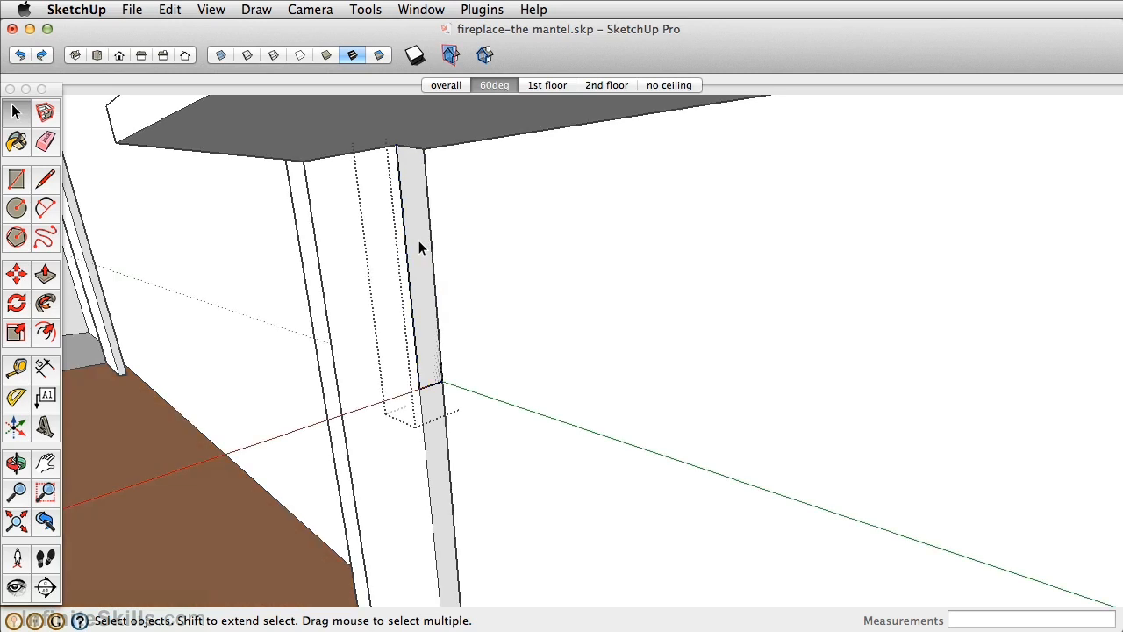
Pull the grouped rectangle's face 2' 5" across to the right mantel side, and close the group
key("p")
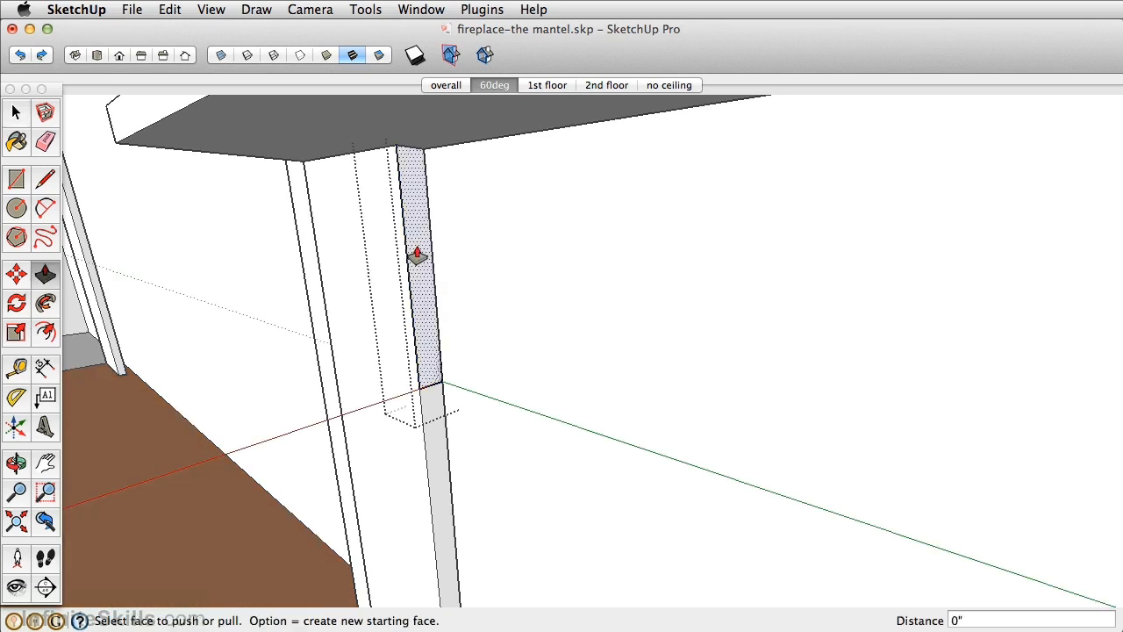
left_click(418, 255)
scroll(444, 265, "down", 2)
scroll(444, 266, "down", 4)
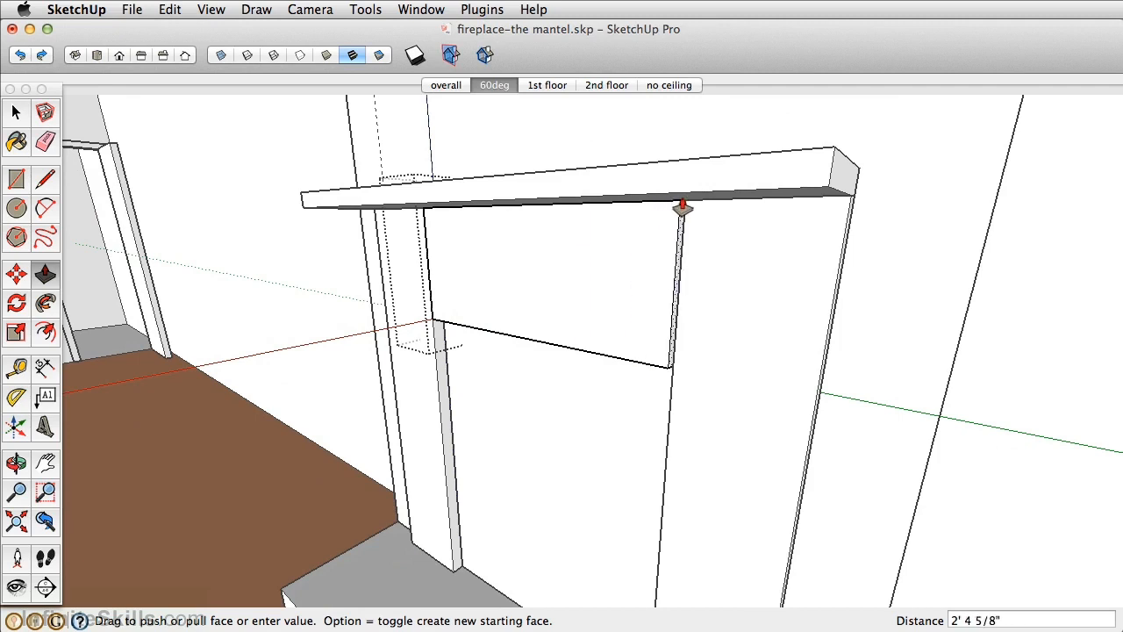
left_click(676, 208)
scroll(654, 226, "down", 3)
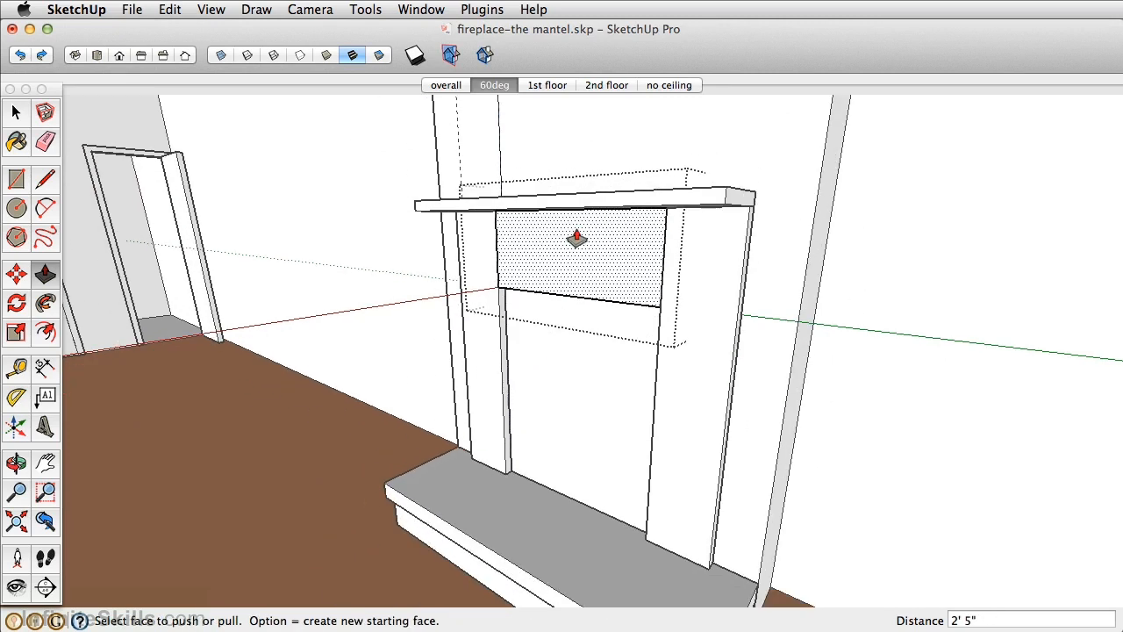
left_click(16, 112)
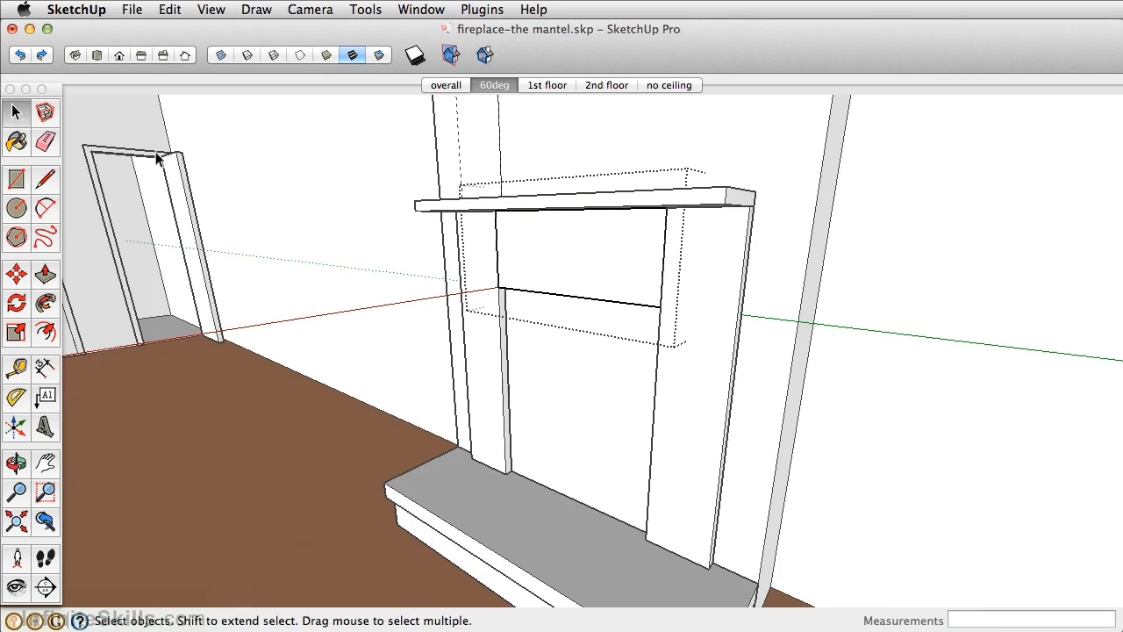
Delete all the guides from the model
middle_click_drag(321, 296, 612, 331)
left_click(174, 11)
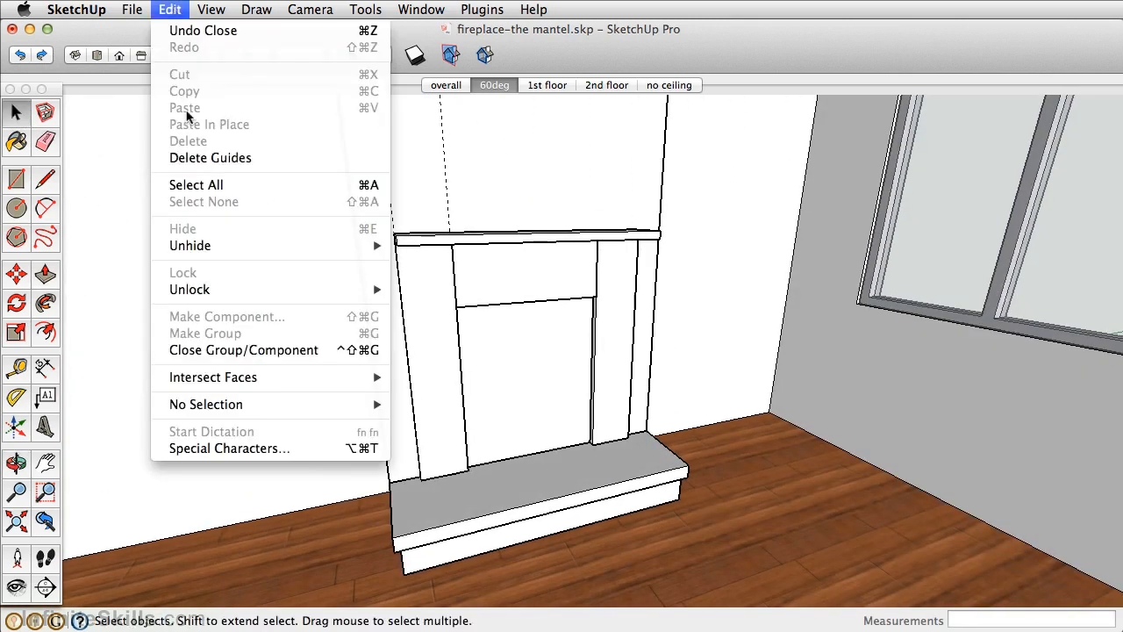
left_click(191, 156)
middle_click_drag(571, 301, 606, 256)
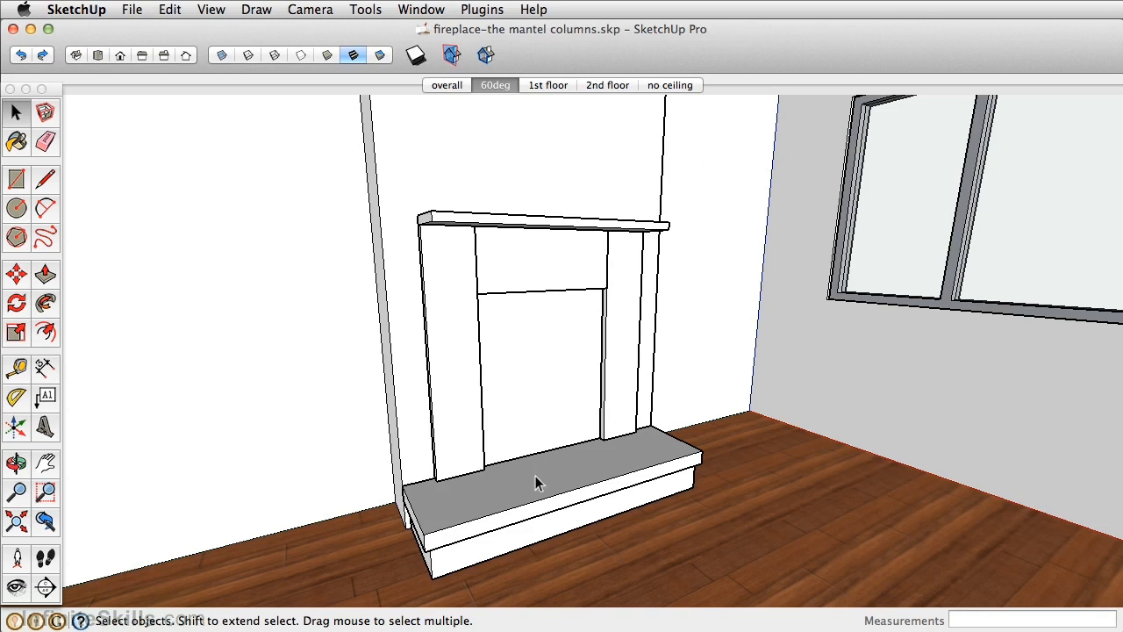
Switch to Preview to examine the mantel and its columns in fireplace-photo.jpg, and return to SketchUp
key("super+Tab")
key("super+Tab")
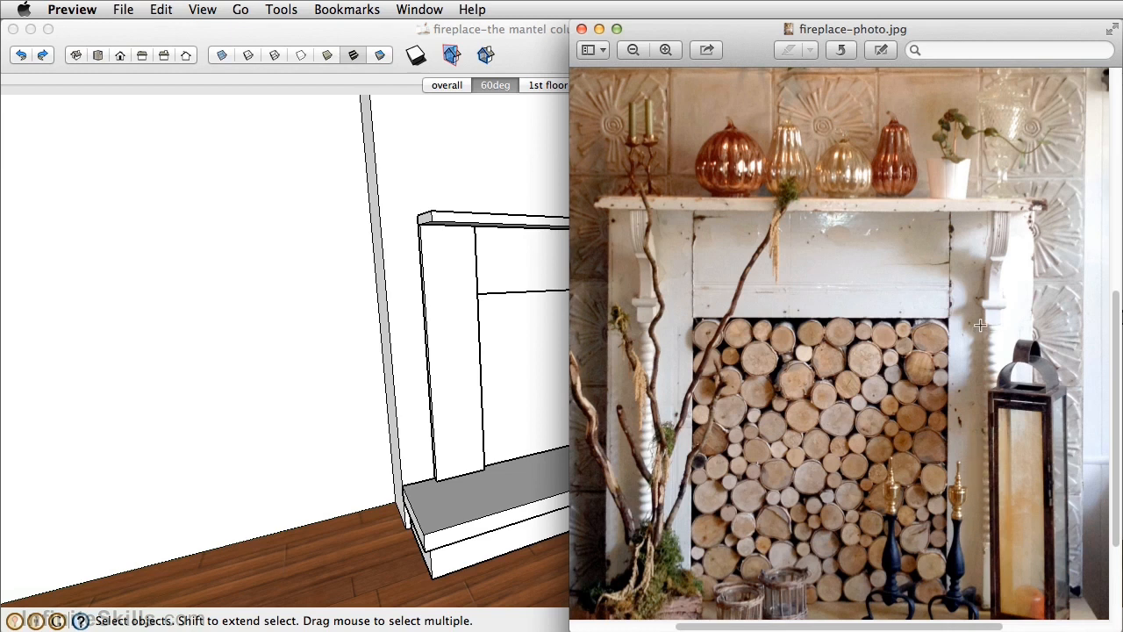
left_click(540, 53)
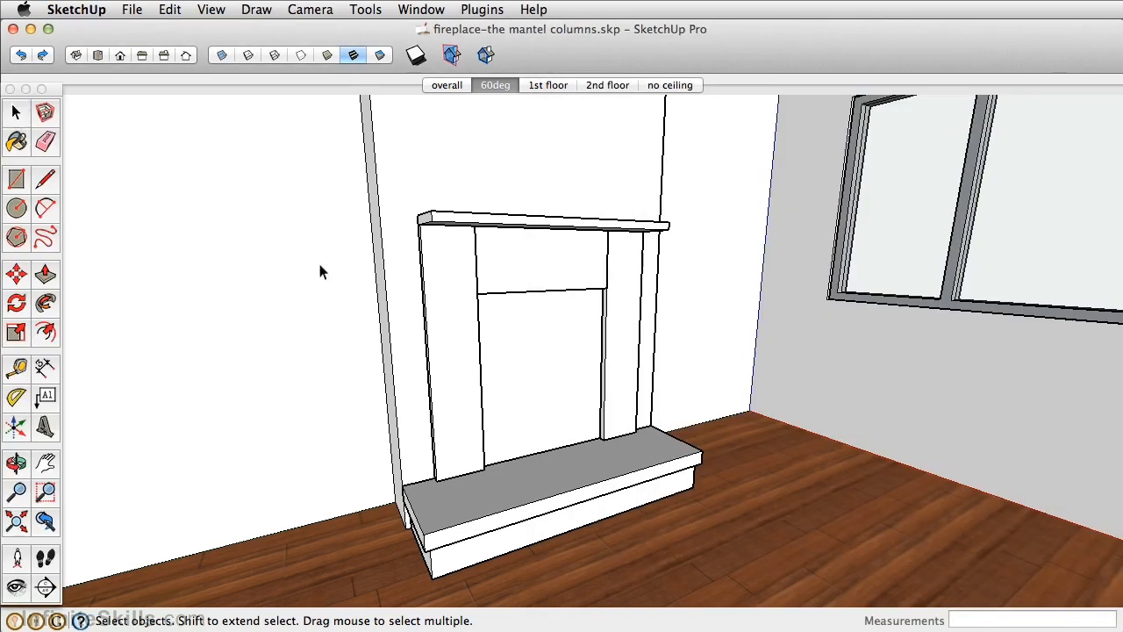
Inside the left mantel side component, draw a 2.5 by 2.5 inch square on the hearth, near the middle of its lower front edge
left_click(456, 342)
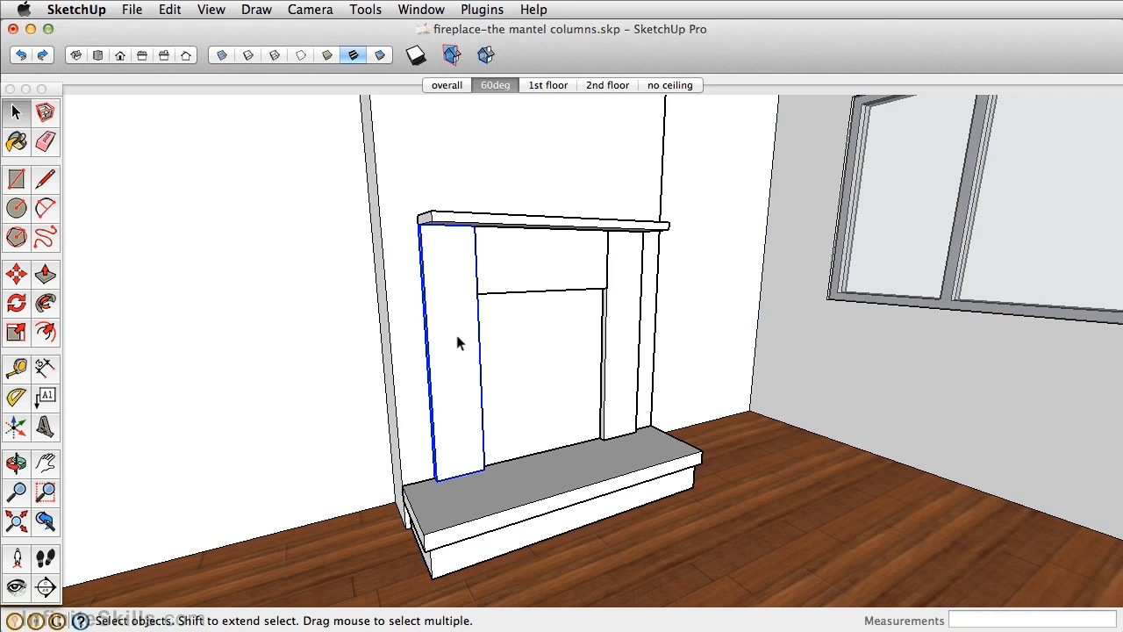
double_click(456, 328)
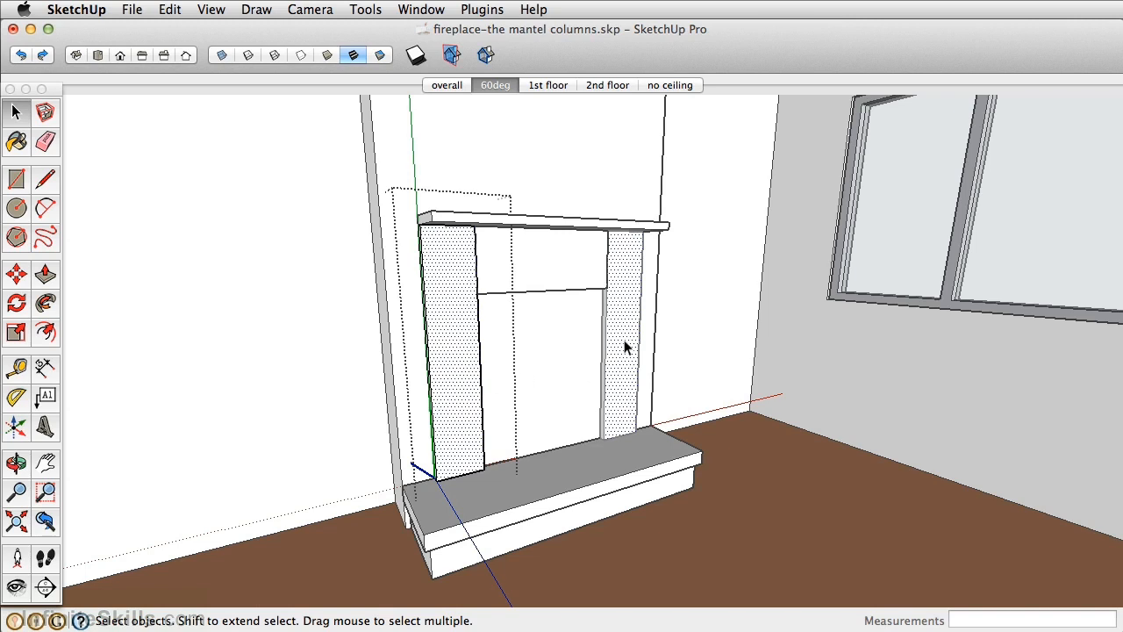
scroll(517, 430, "up", 6)
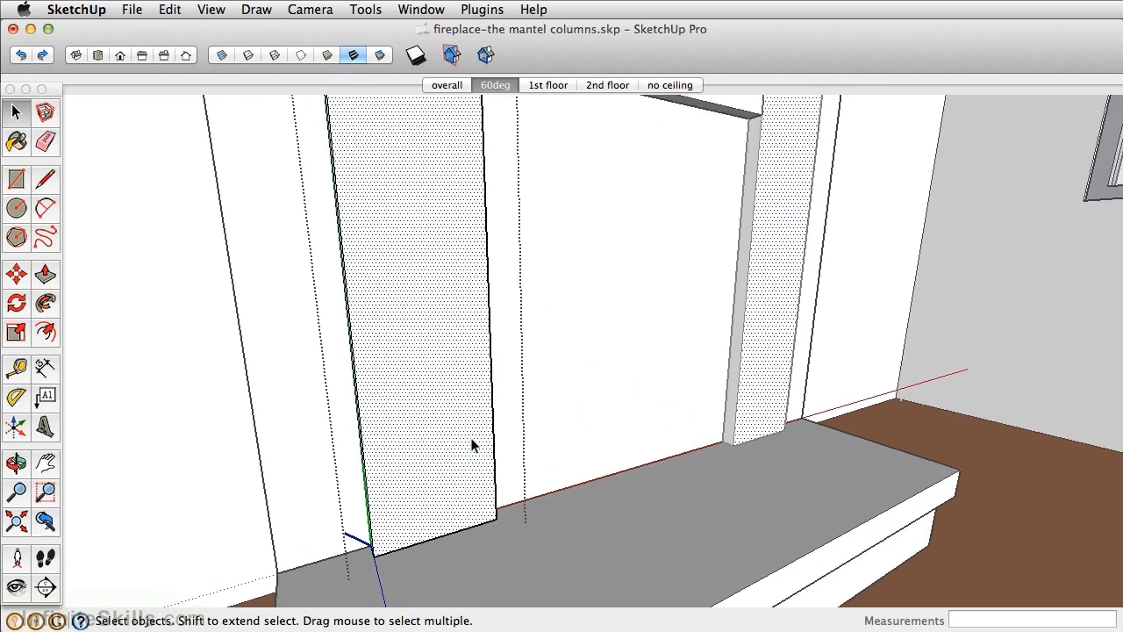
middle_click_drag(469, 446, 529, 384, "shift")
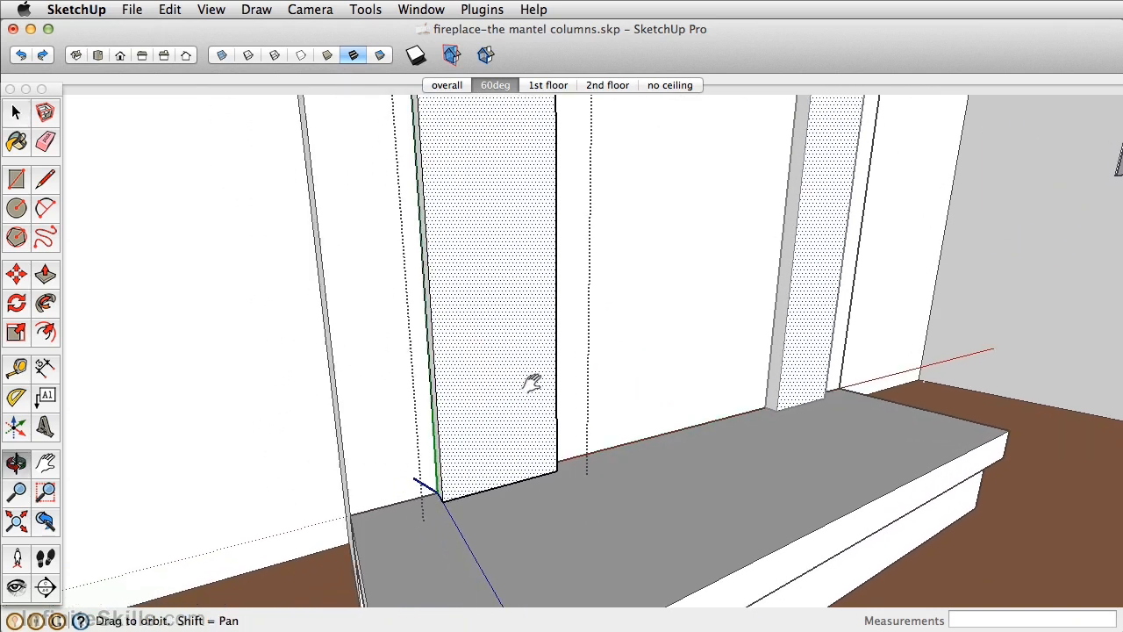
left_click(16, 179)
scroll(493, 508, "up", 4)
left_click(486, 478)
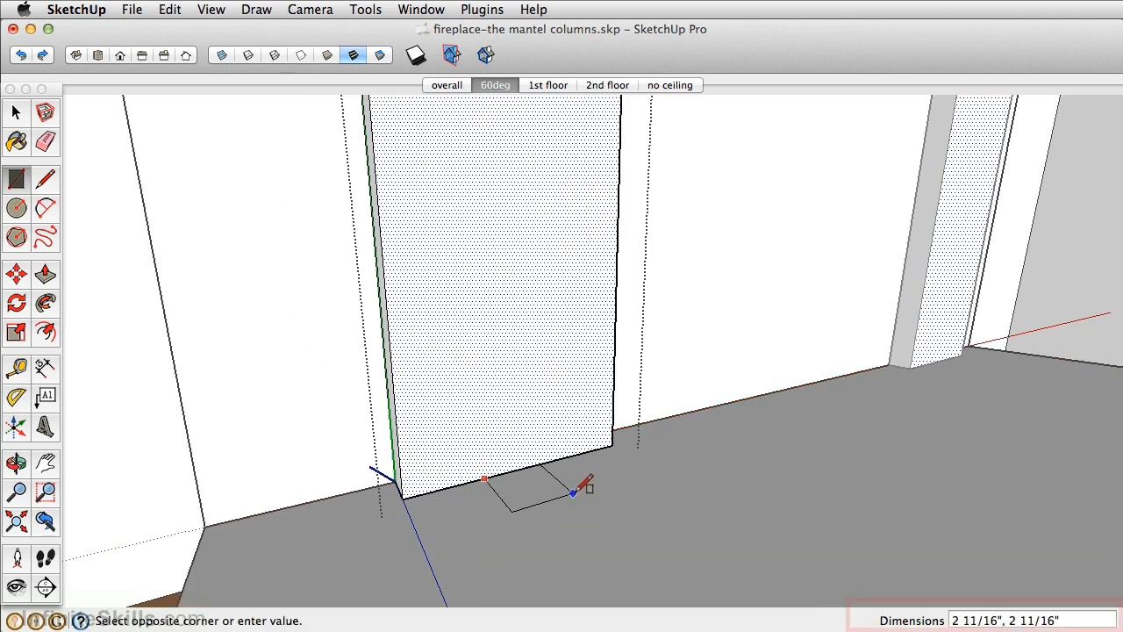
type("2.")
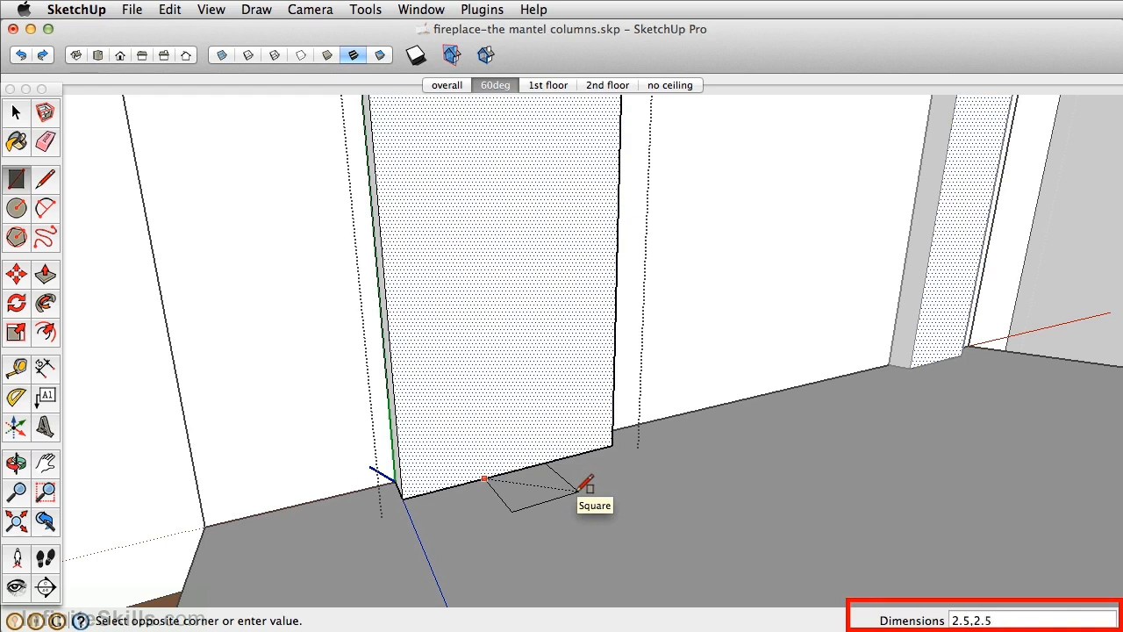
type("5,2.5")
key("Return")
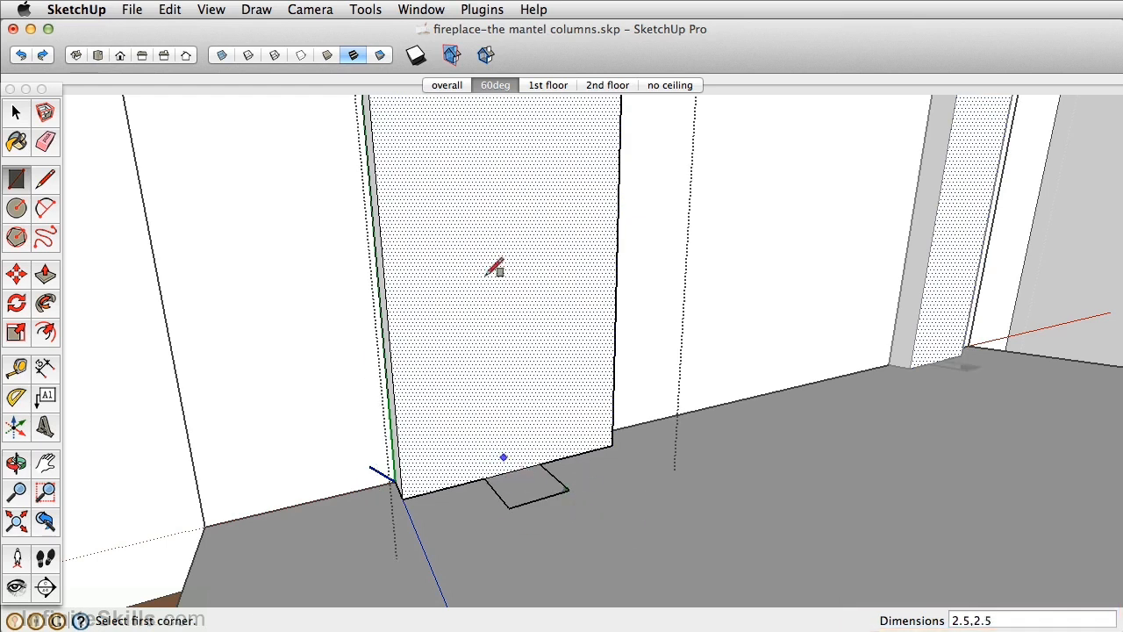
Reopen the left mantel side component for editing and hide the rest of the model
left_click(531, 485)
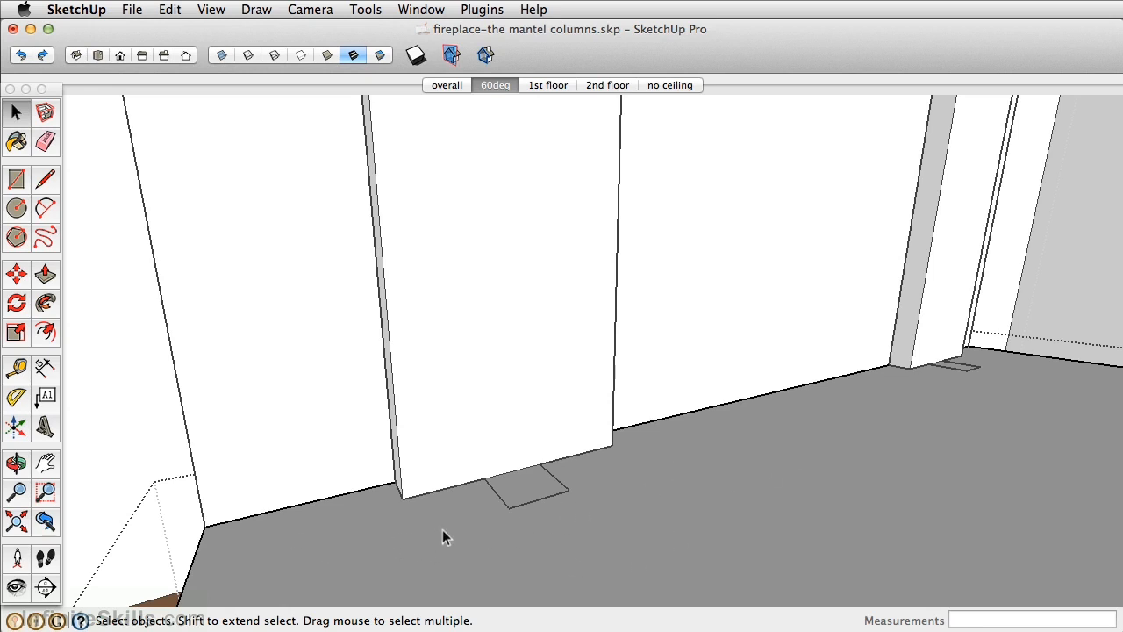
scroll(442, 530, "down", 5)
scroll(444, 522, "up", 4)
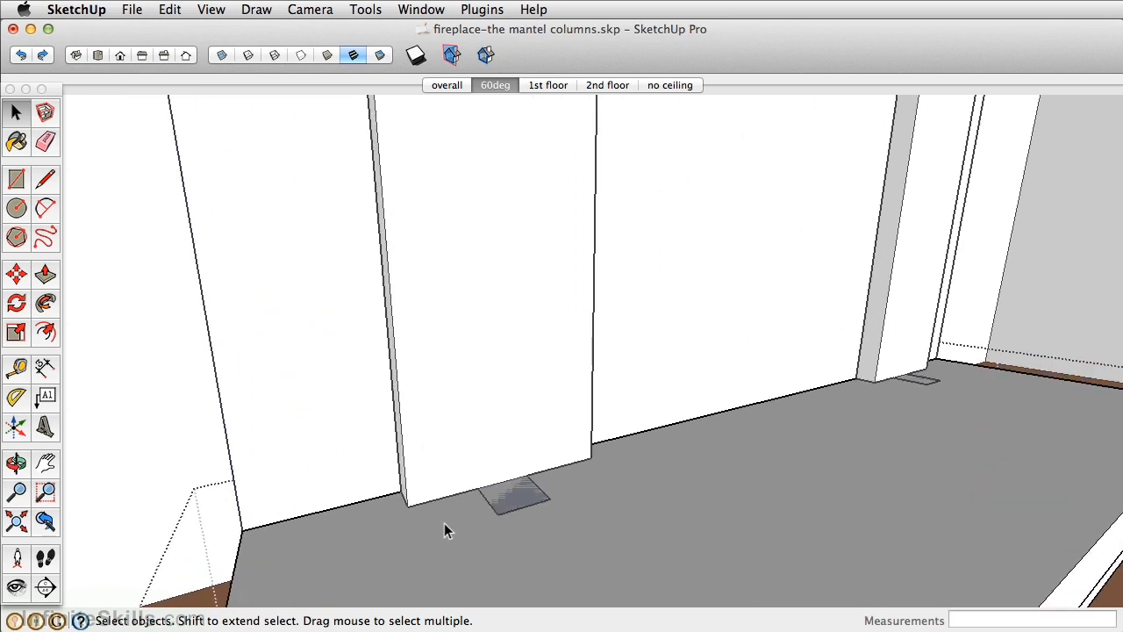
scroll(444, 523, "up", 1)
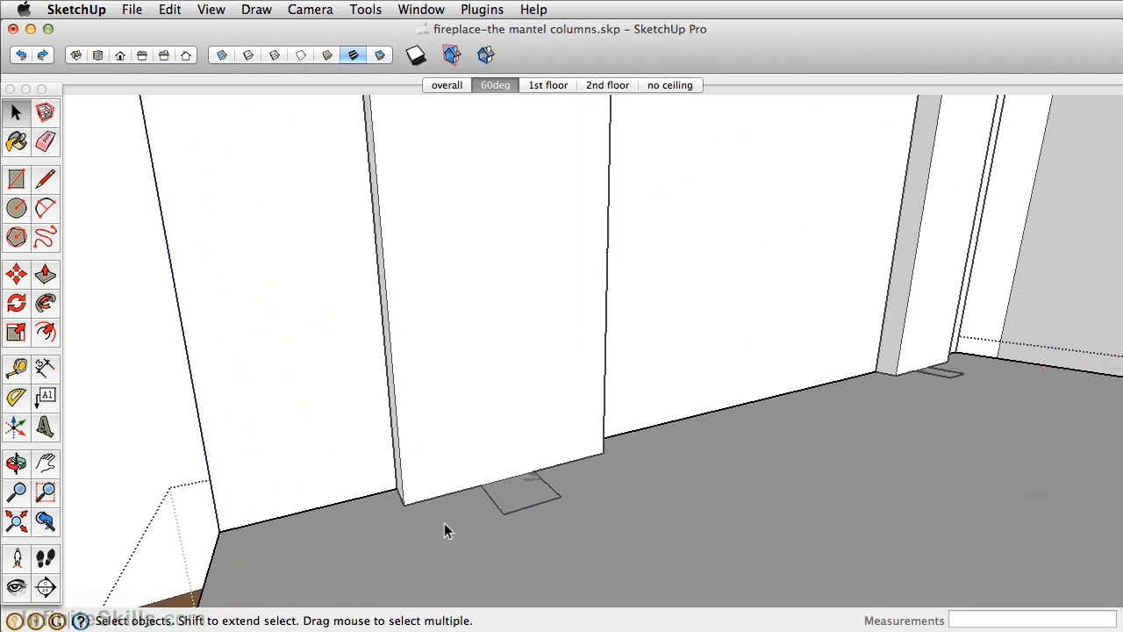
double_click(471, 376)
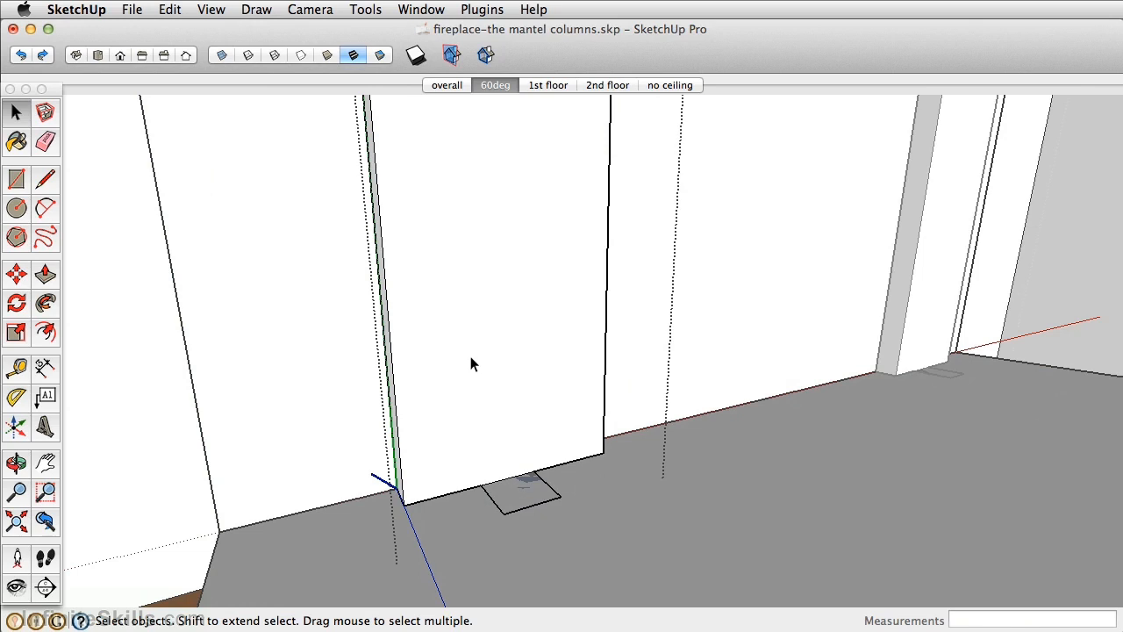
double_click(470, 356)
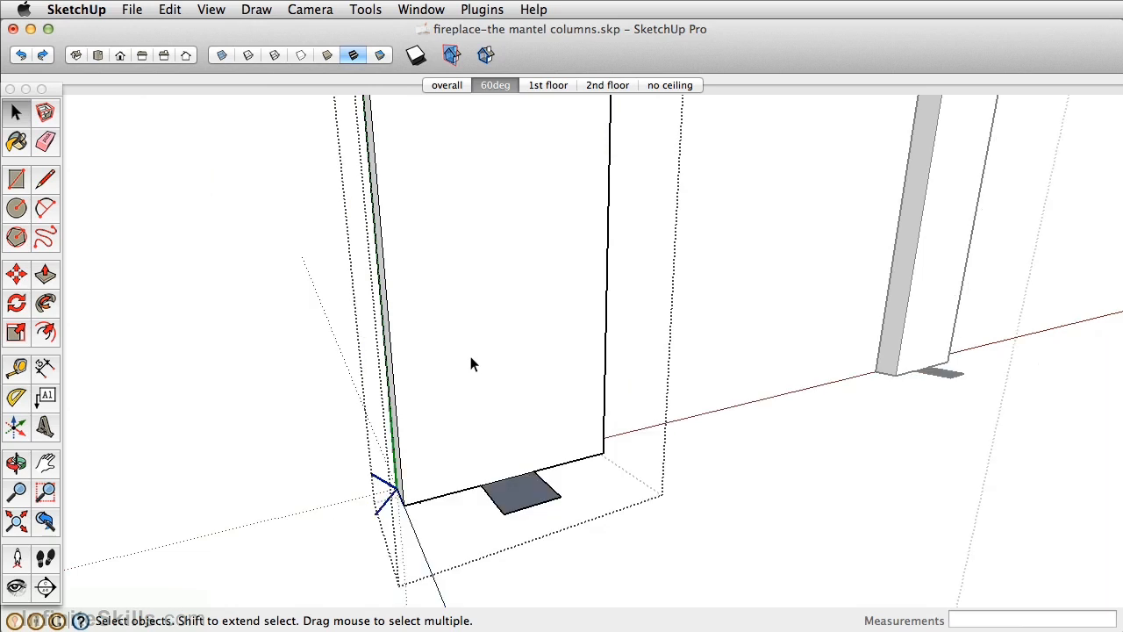
Make the small square at the foot of the left mantel side component a group
left_click(523, 500)
right_click(523, 488)
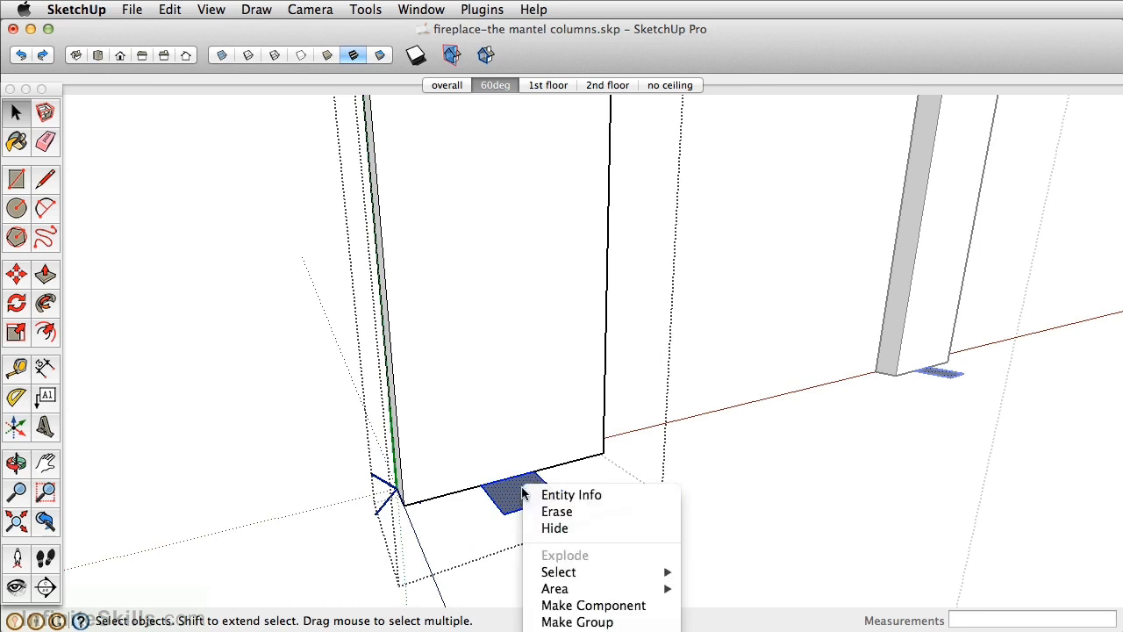
left_click(566, 622)
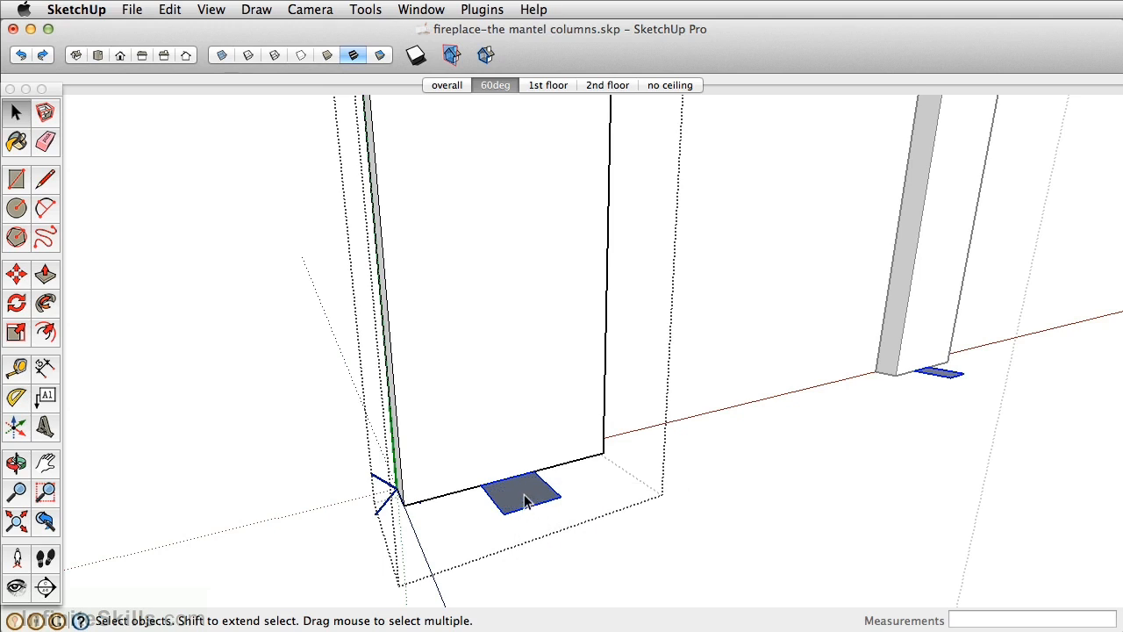
Open the square's group for editing and Push/Pull its face up 9 inches into the column's base block
double_click(525, 502)
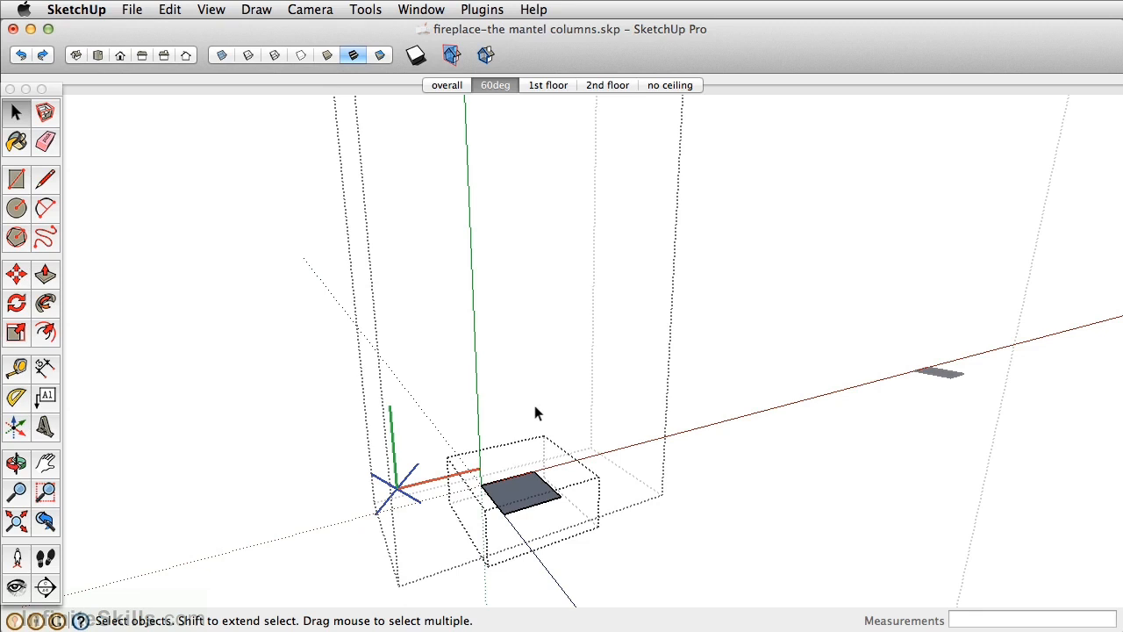
scroll(534, 405, "up", 5)
middle_click_drag(534, 405, 554, 473)
key("p")
left_click(563, 544)
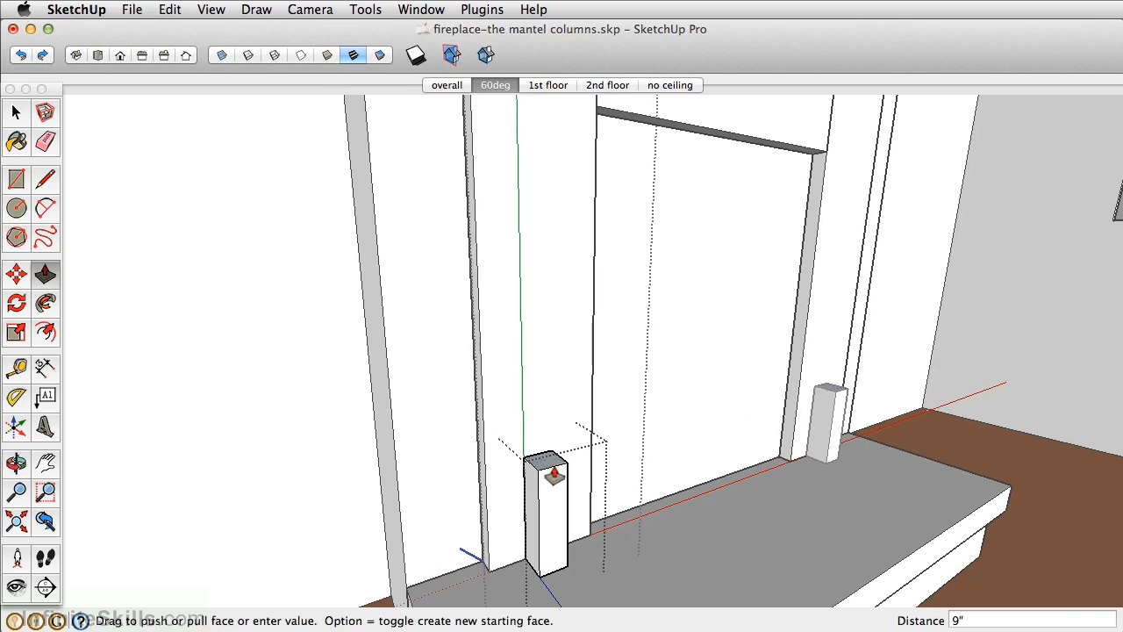
Switch to Preview to examine the column shape in fireplace-photo.jpg, and return to SketchUp
key("super+Tab")
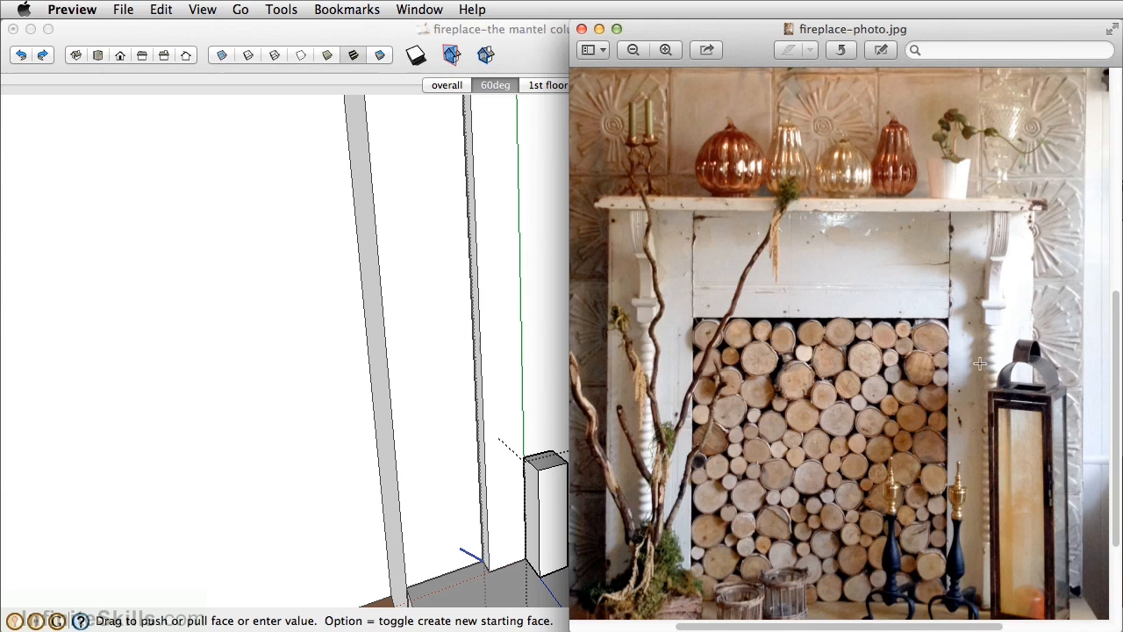
left_click(542, 465)
Add two crossing guides through the centre of the base block's top face, each 1 1/4 inches from a parallel edge
scroll(537, 461, "up", 6)
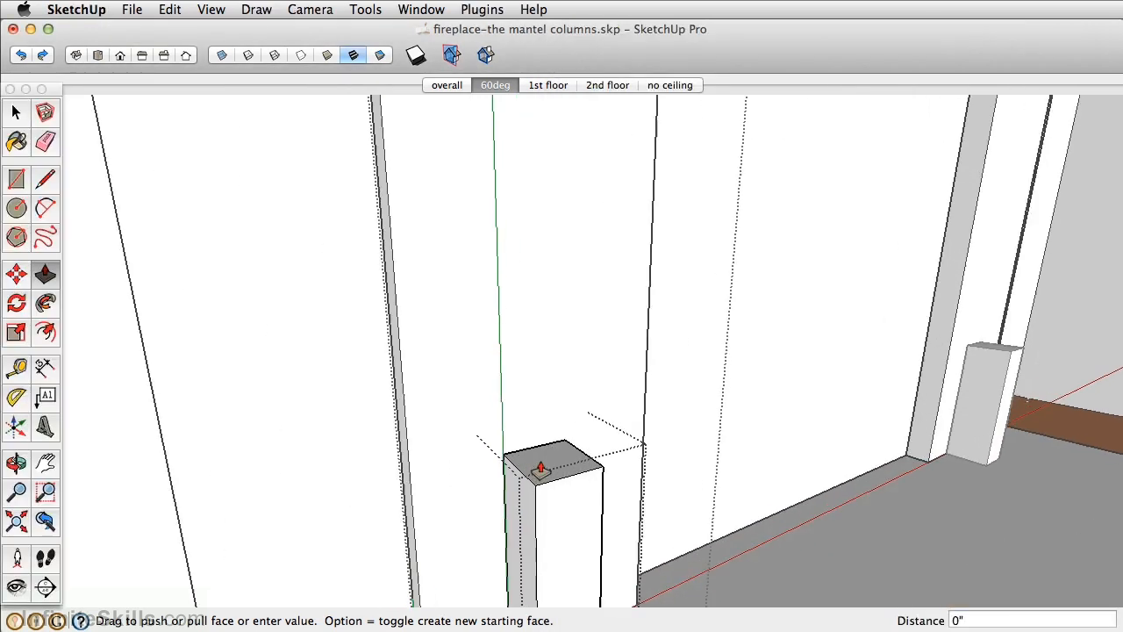
left_click(16, 369)
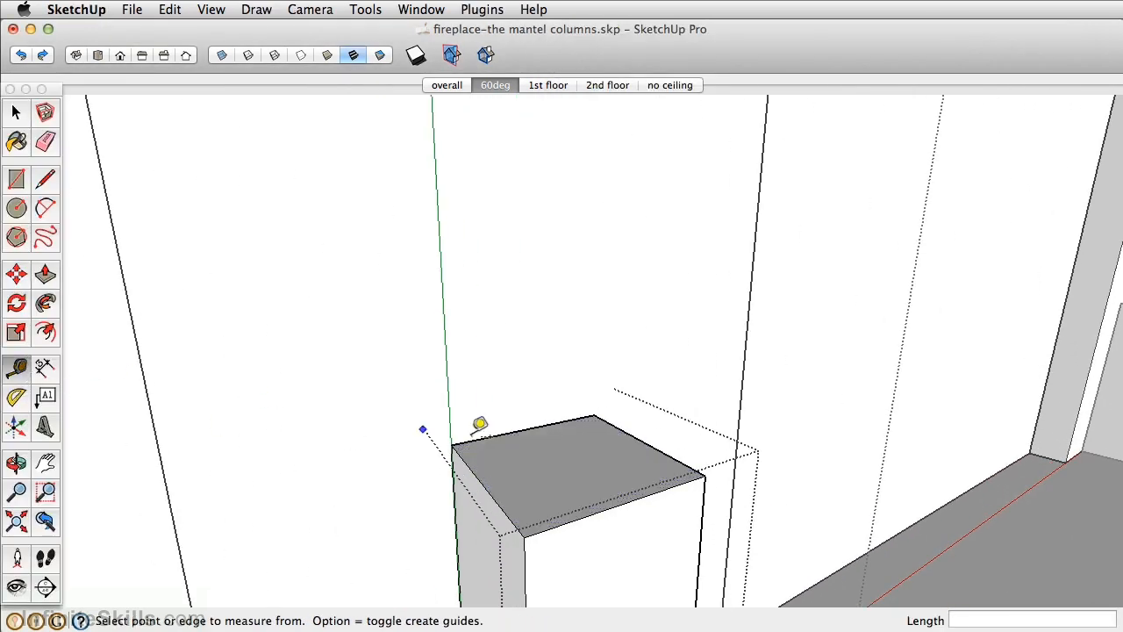
left_click(528, 429)
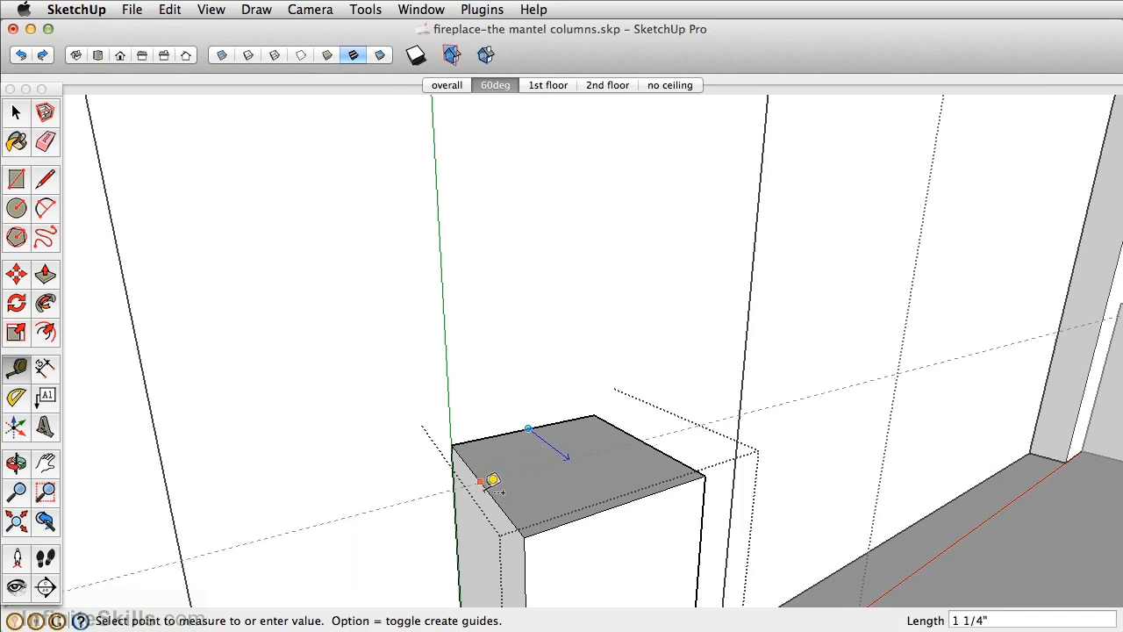
left_click(494, 480)
left_click(500, 491)
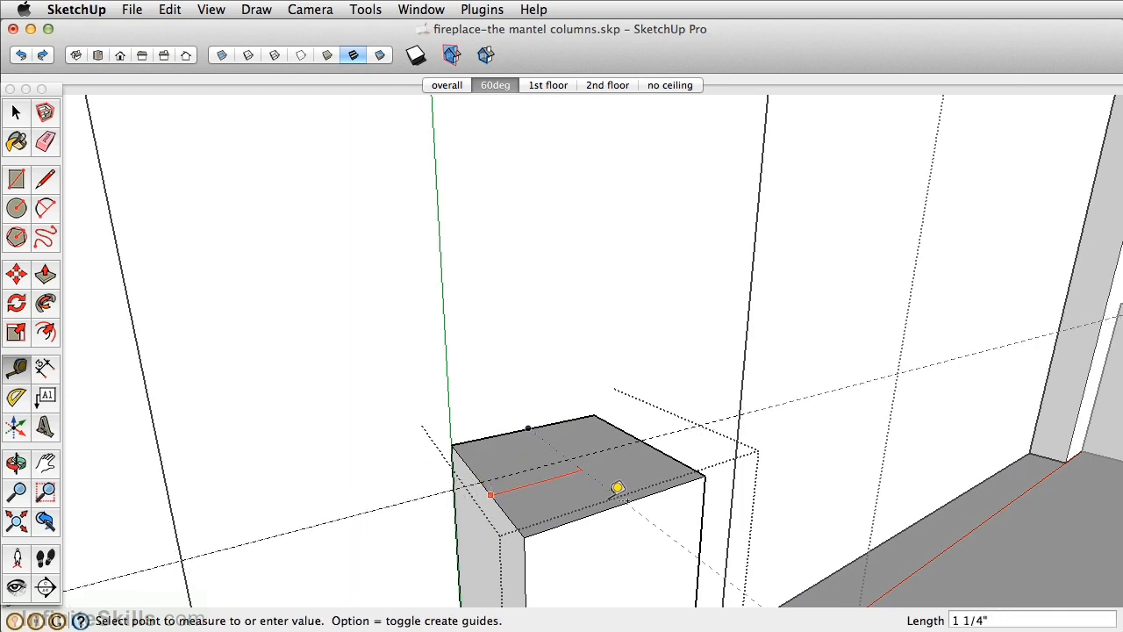
left_click(625, 496)
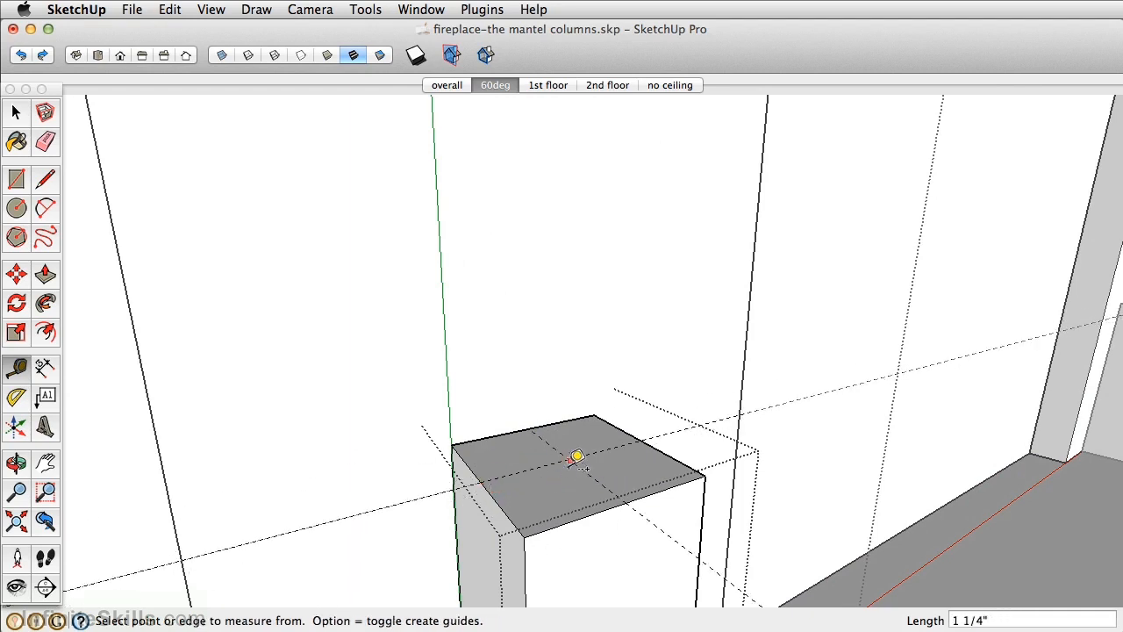
Draw a 12-sided circle on the base block's top face, centred on the intersection of the guides
left_click(16, 207)
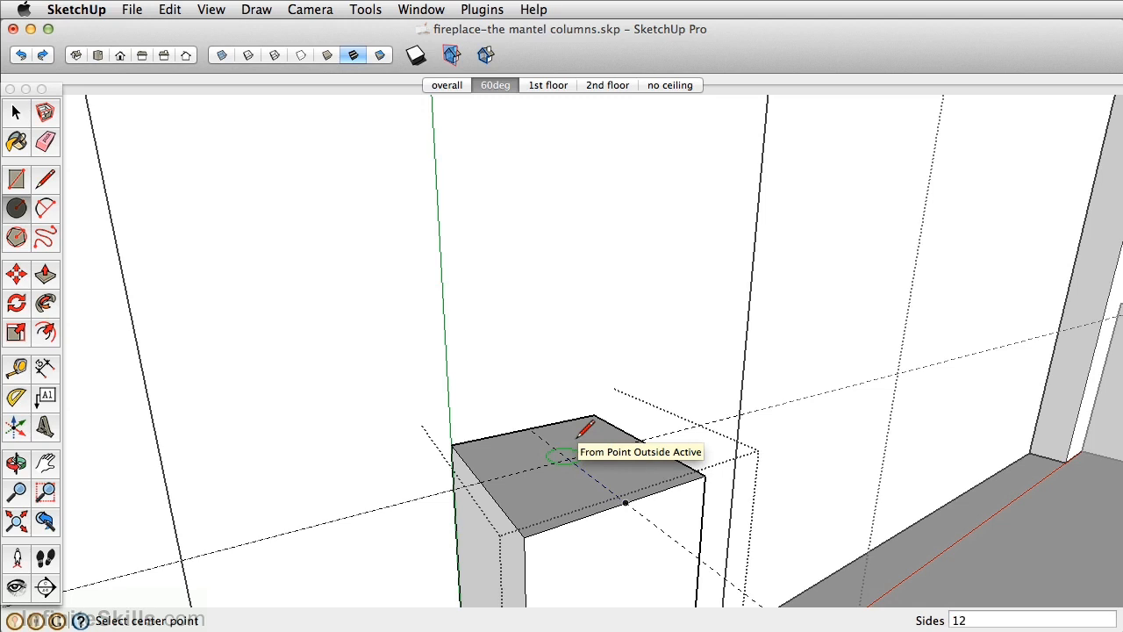
left_click(569, 459)
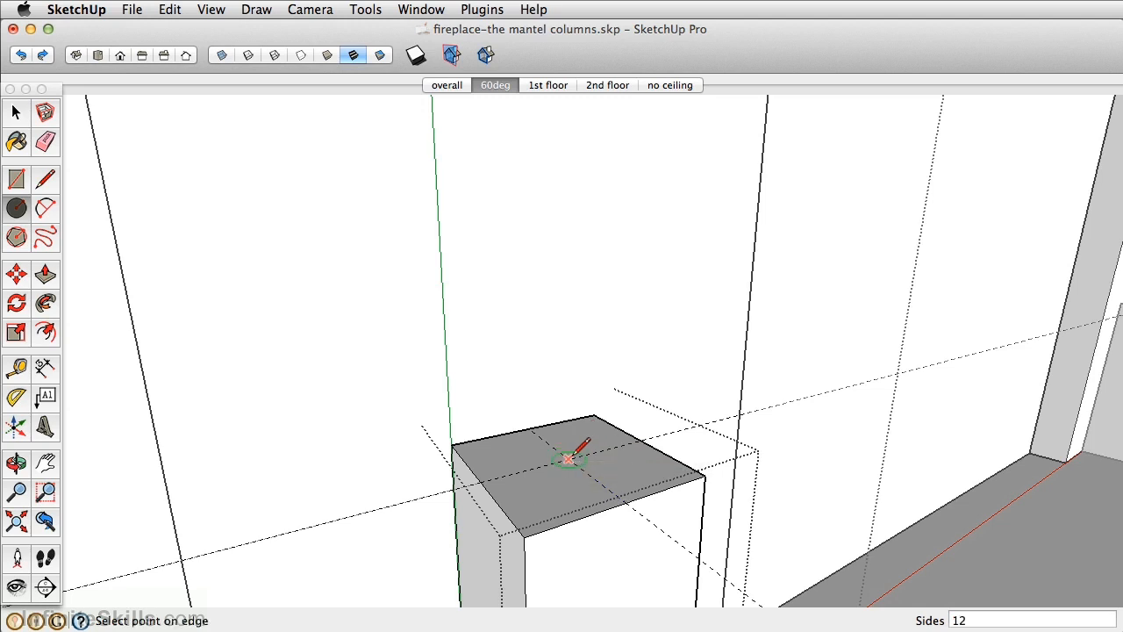
left_click(611, 482)
Draw a vertical rectangular face 3/4 inch wide and 1 1/2 inches high, standing on the guide with one edge rising from the circle's centre
scroll(612, 489, "up", 1)
scroll(612, 491, "up", 2)
left_click(45, 179)
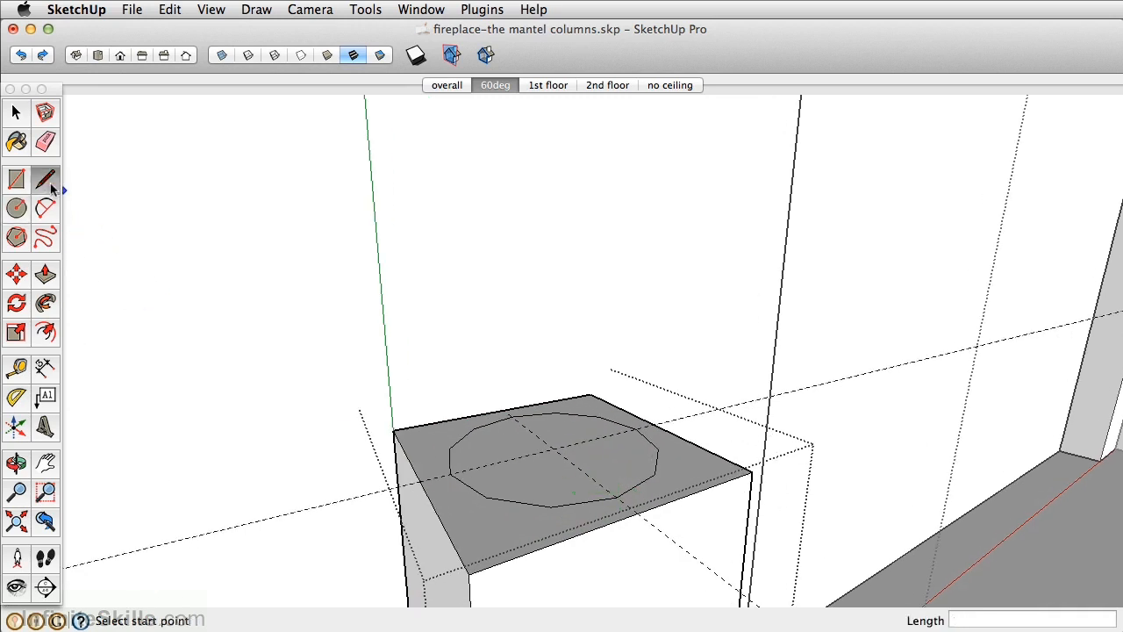
left_click(553, 448)
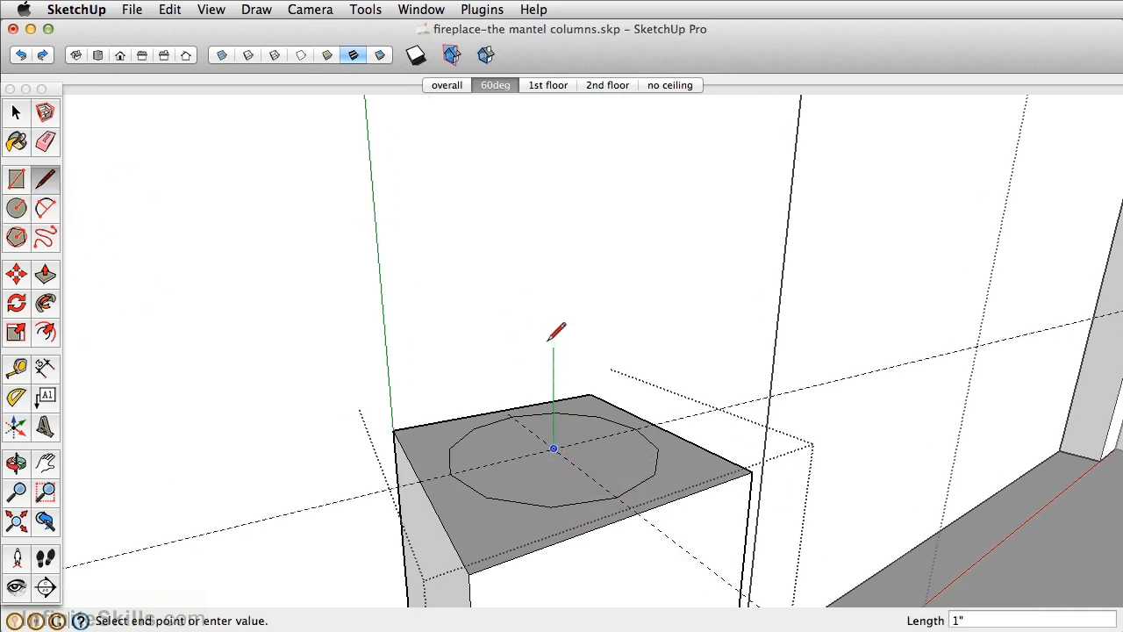
left_click(553, 291)
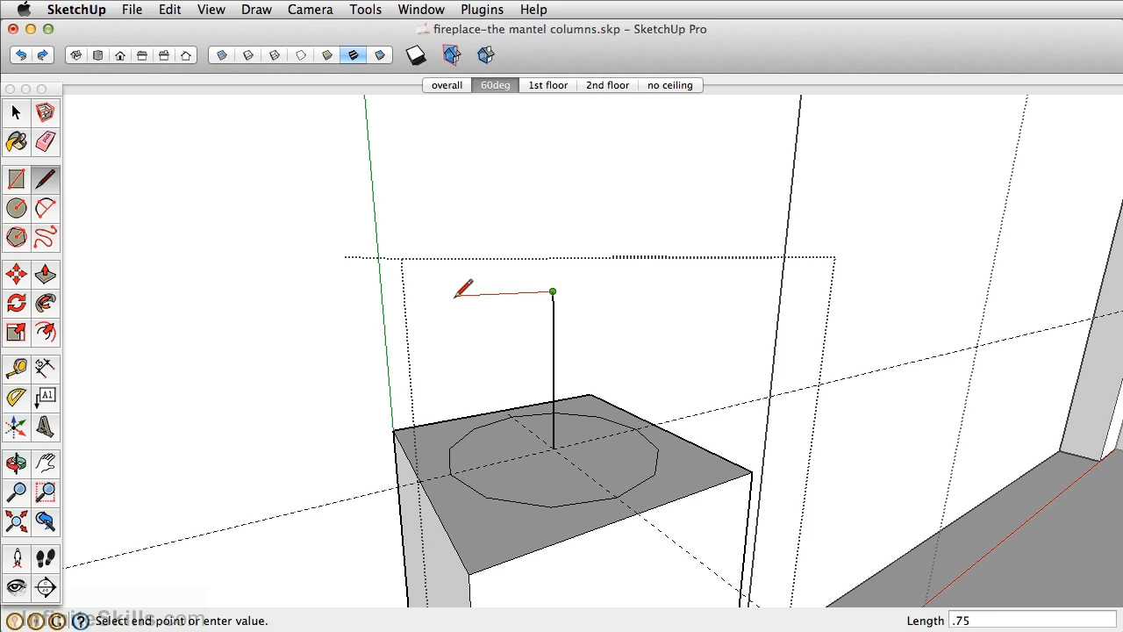
left_click(471, 294)
left_click(474, 429)
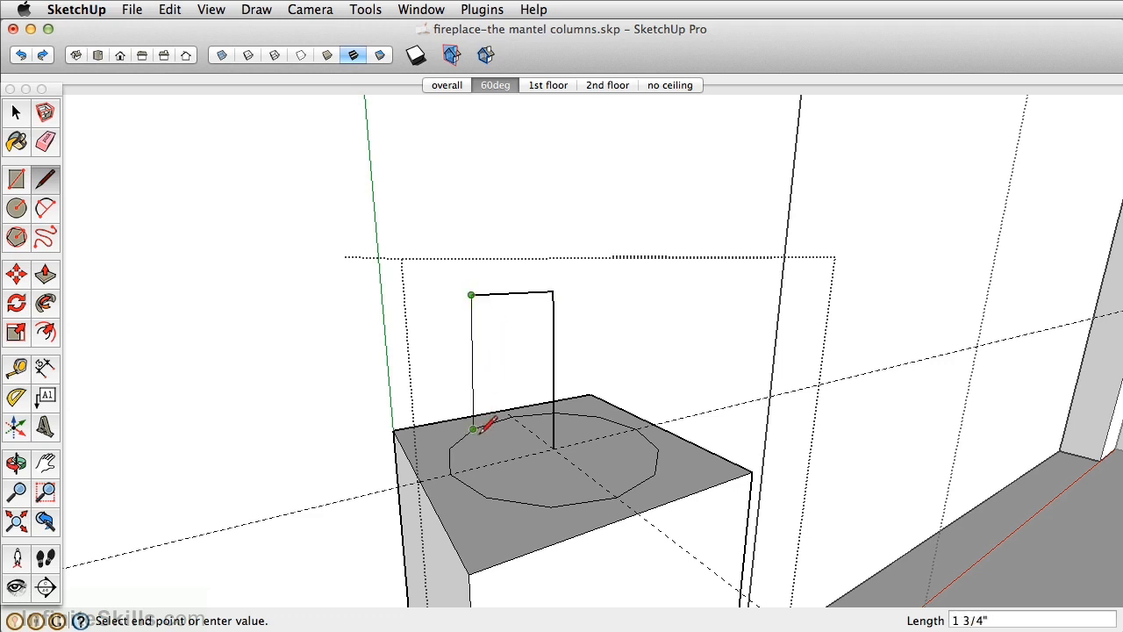
left_click(477, 466)
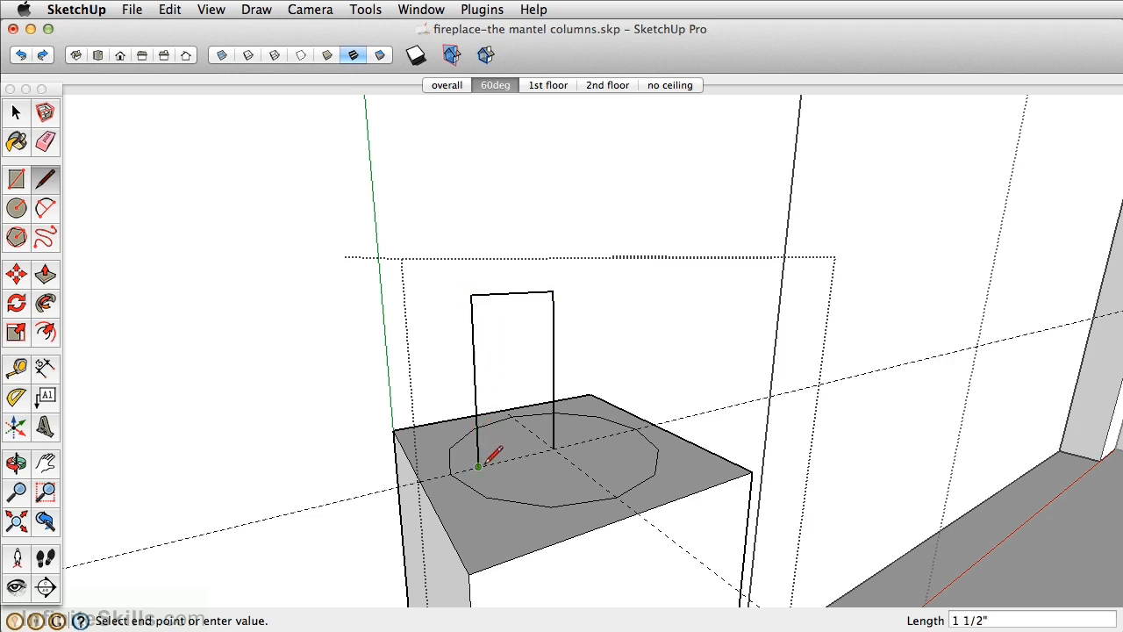
left_click(553, 449)
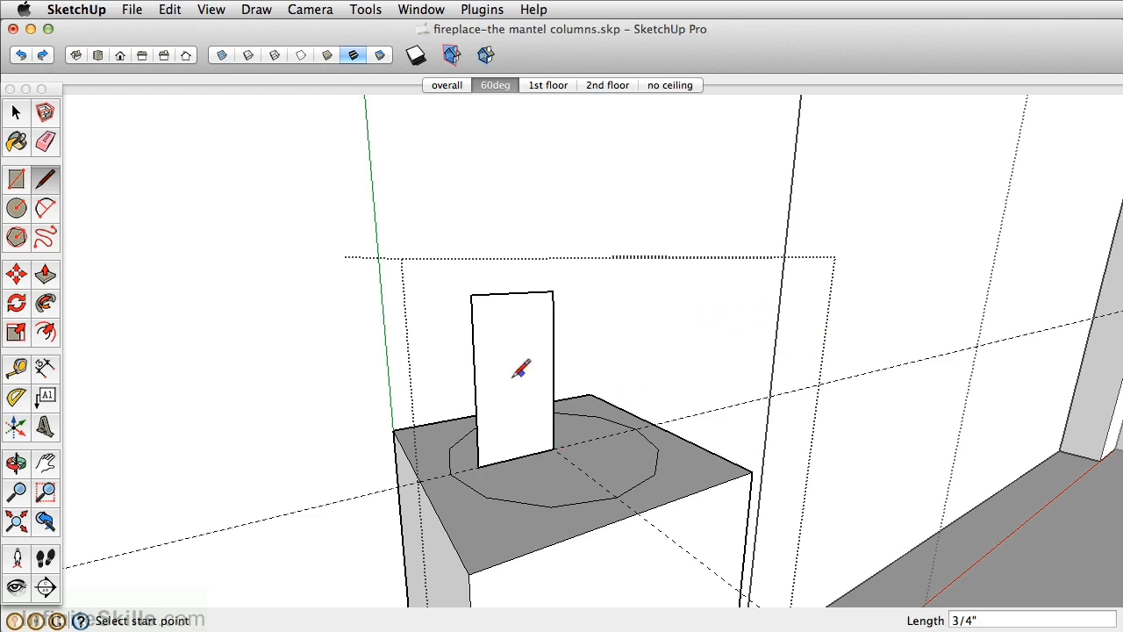
Draw an arc with a 1/2 inch outward bulge between the ends of the vertical rectangle's outer edge
mouse_move(499, 430)
middle_mouse_down()
mouse_move(669, 413)
mouse_move(416, 430)
mouse_move(421, 421)
middle_mouse_up()
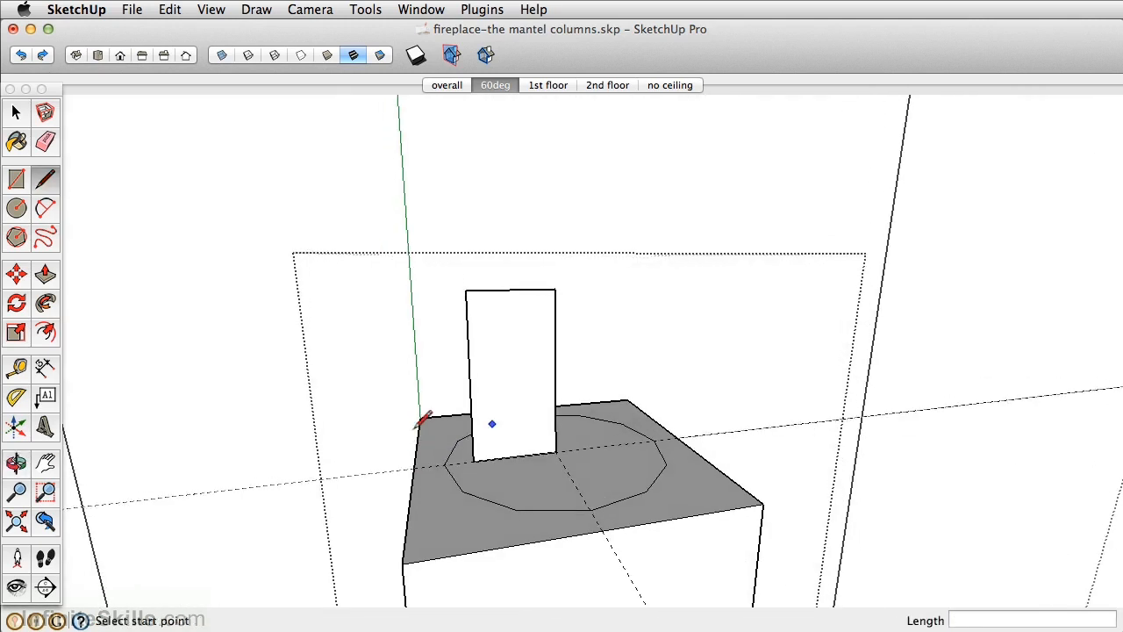
left_click(46, 208)
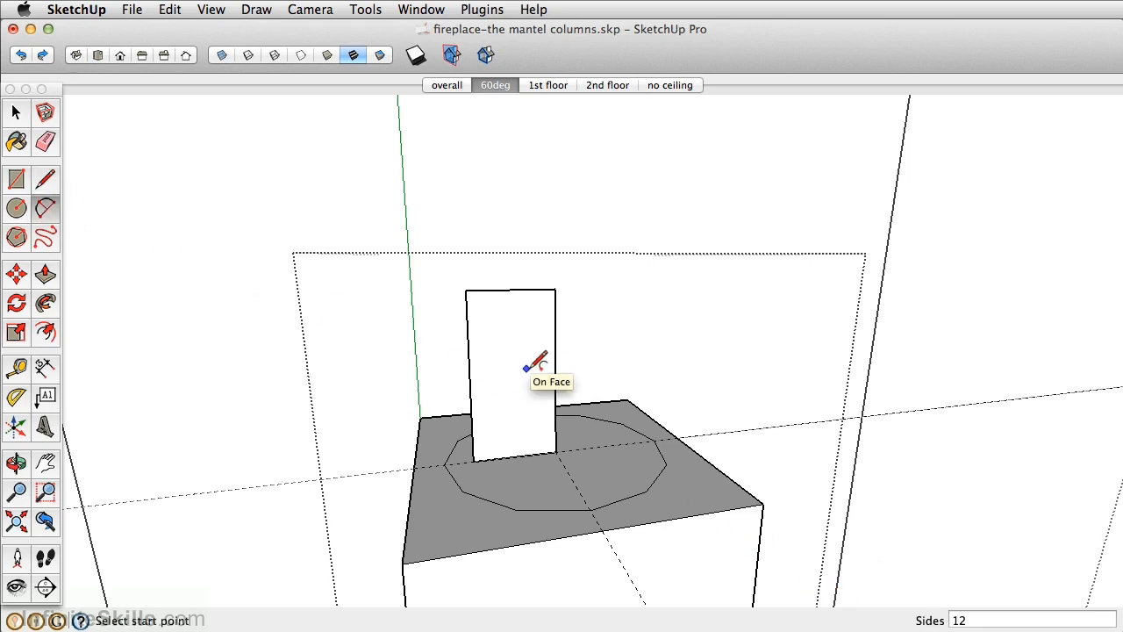
left_click(465, 290)
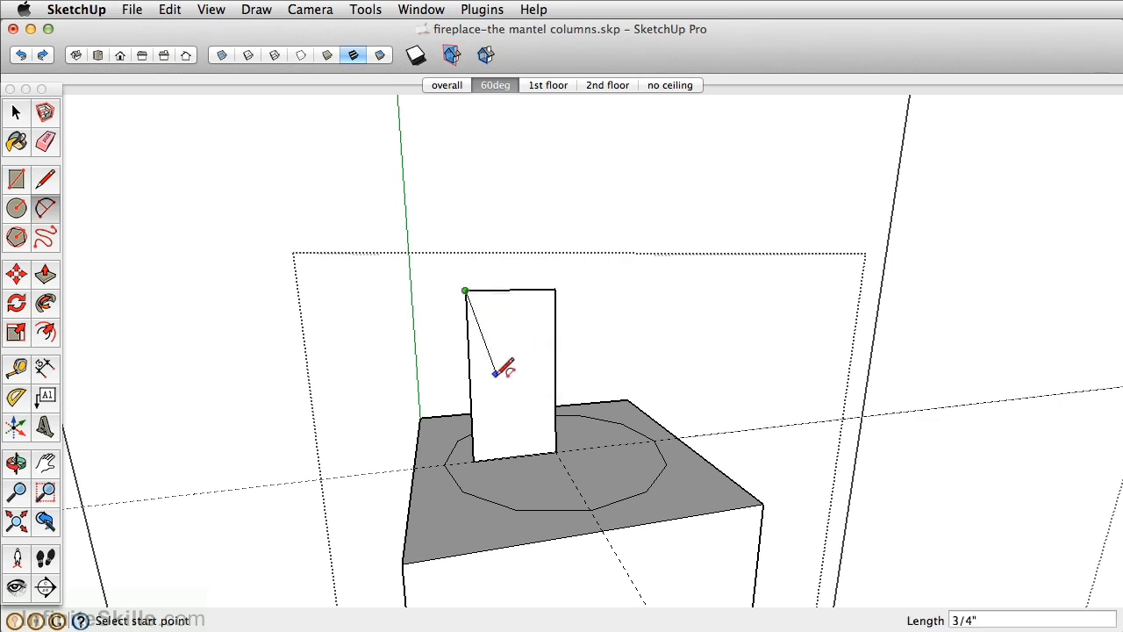
left_click(473, 461)
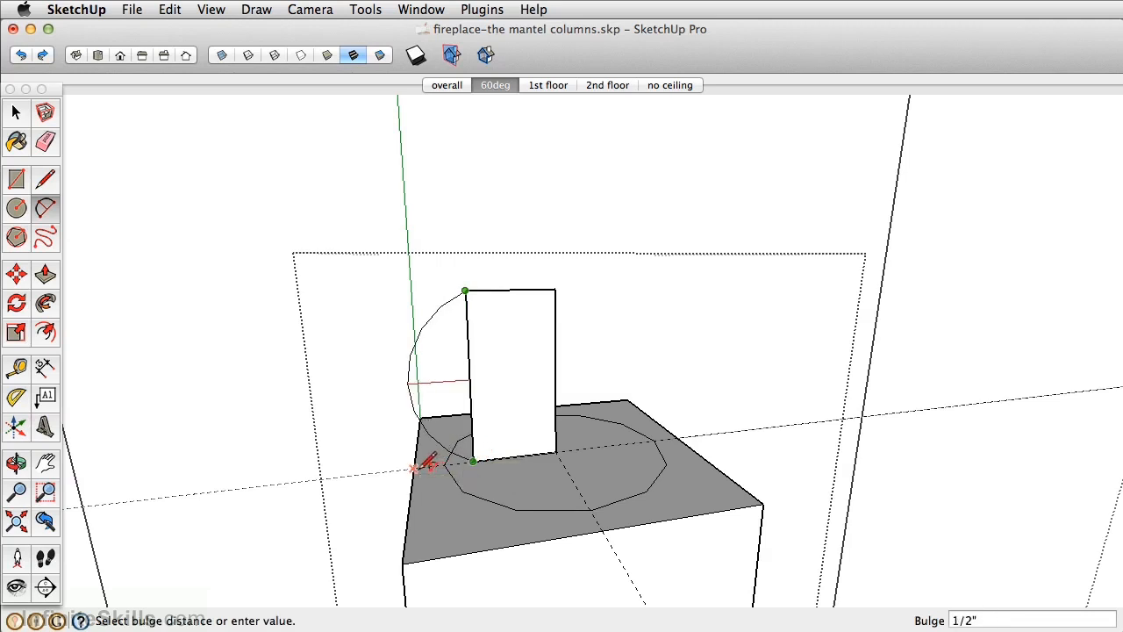
left_click(429, 462)
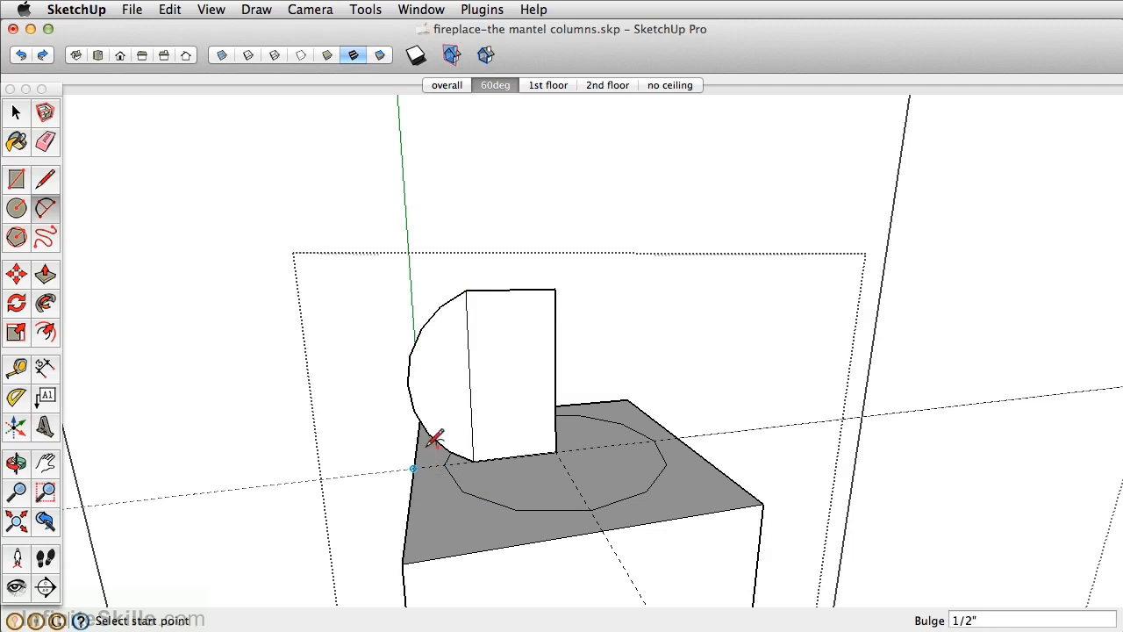
Erase the straight line between the arc and the rectangle to merge them into a single profile face
middle_click_drag(464, 394, 488, 401)
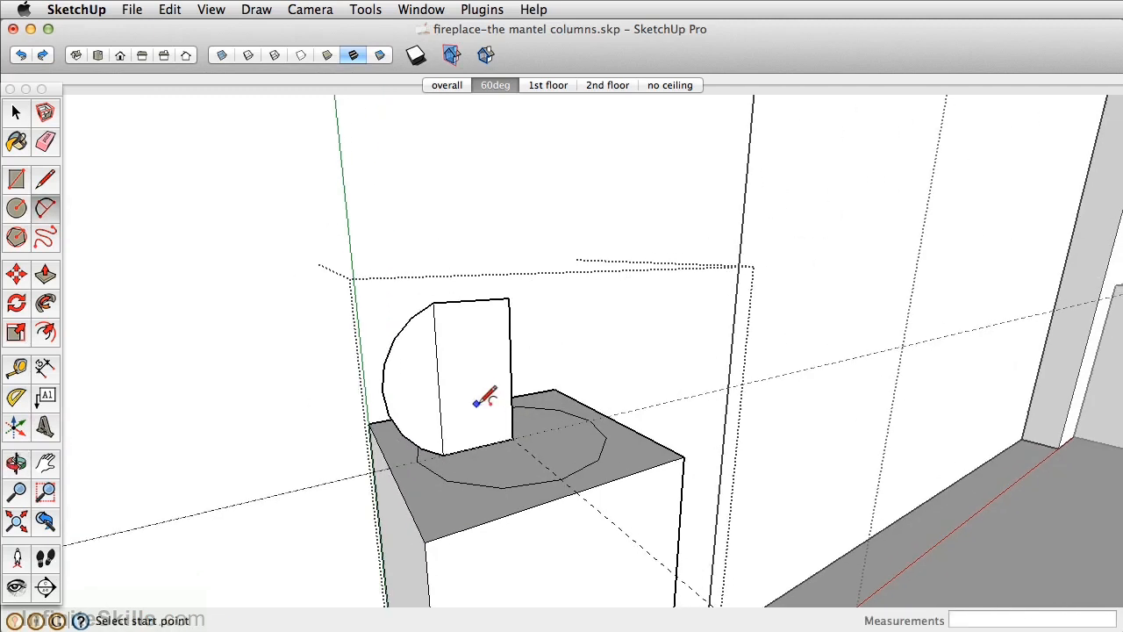
key("e")
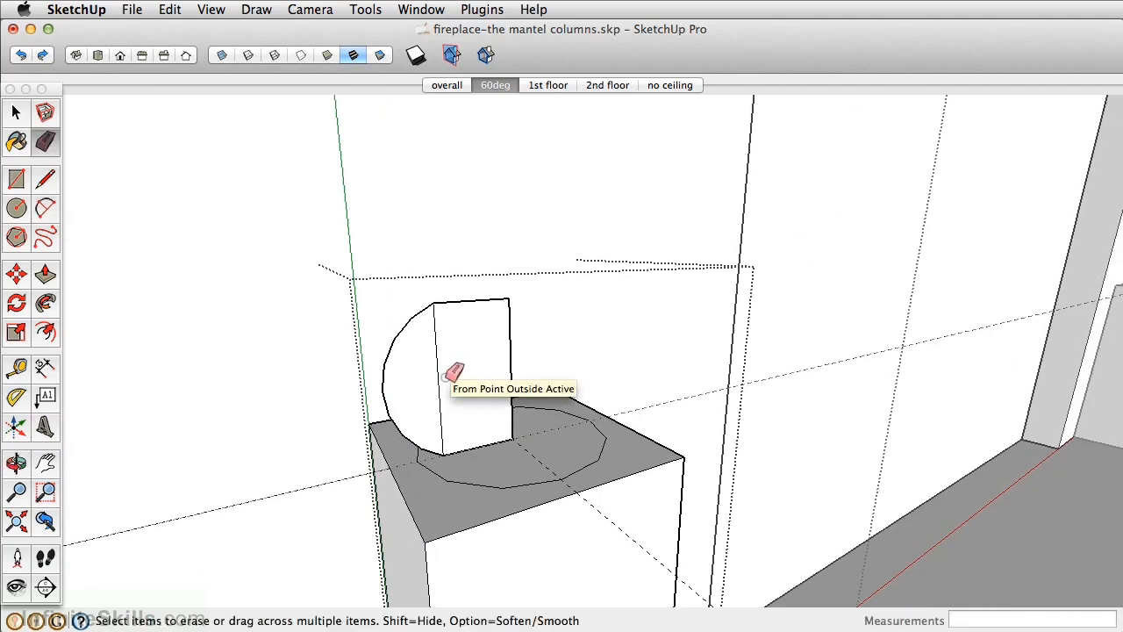
left_click(439, 372)
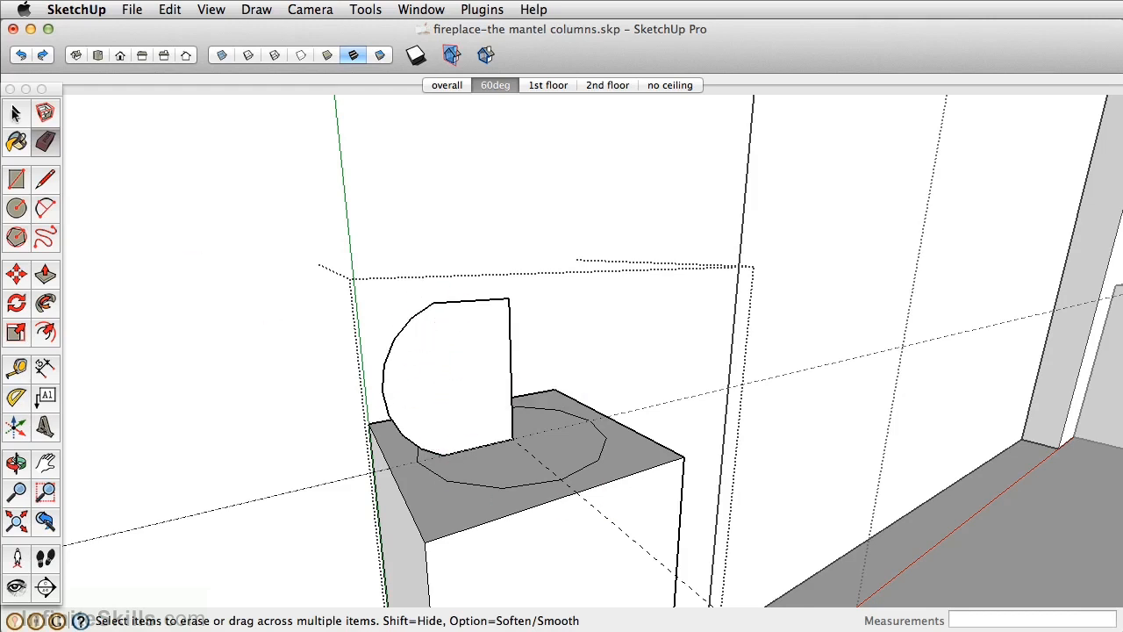
Use Follow Me to sweep the rounded profile around the circle face, forming a bead on the base block
left_click(15, 113)
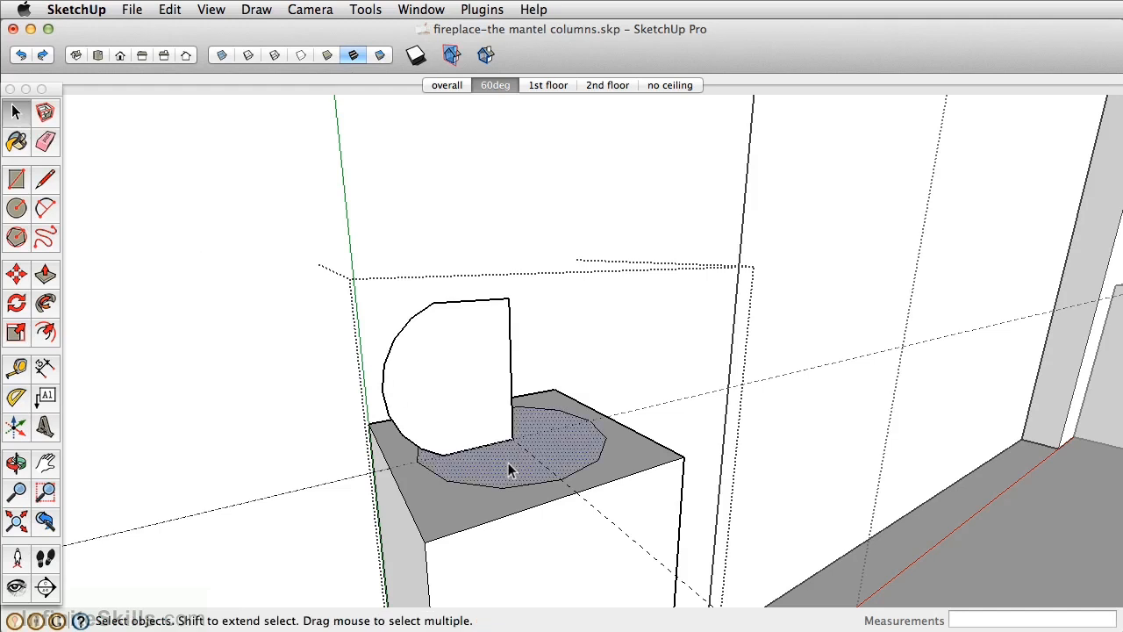
left_click(46, 303)
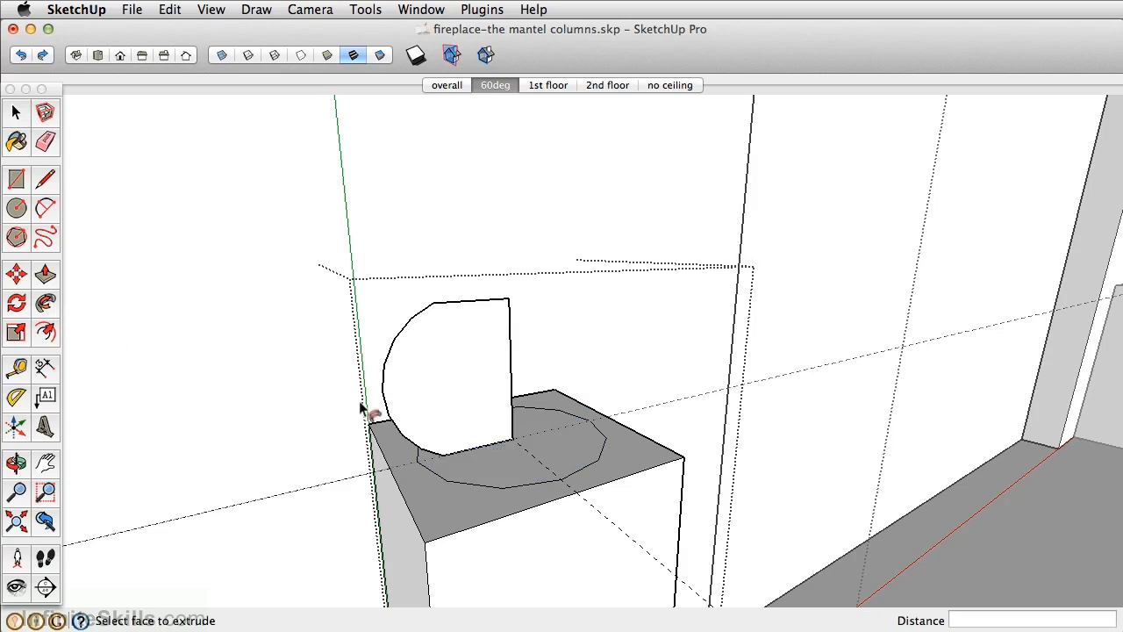
left_click(457, 405)
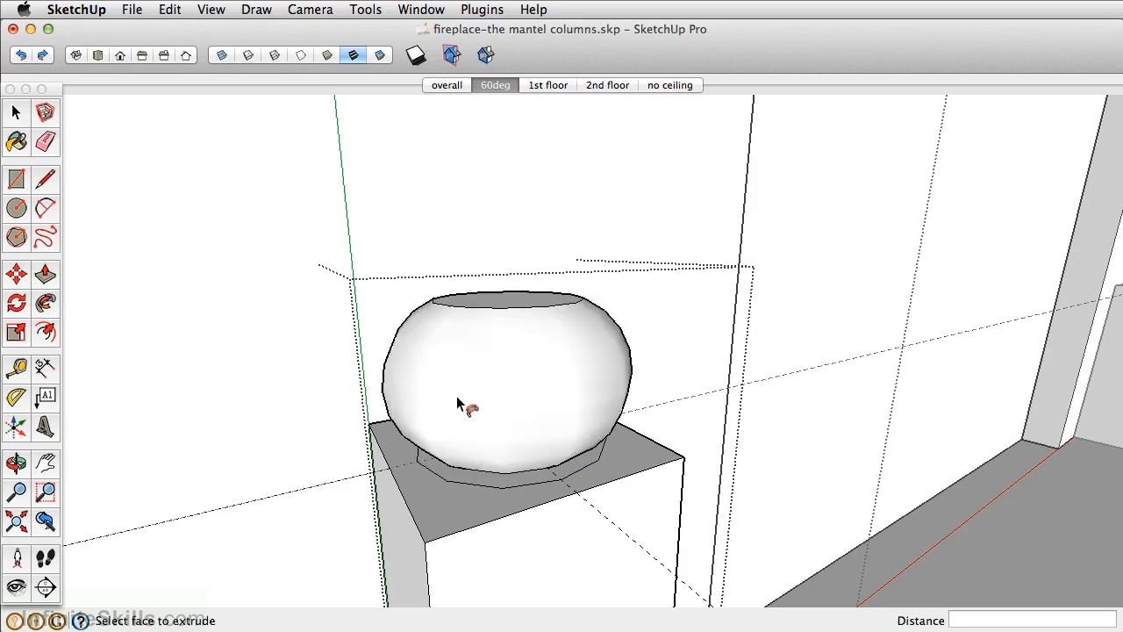
Inspect the bead from several sides and erase the path circle around its base
middle_click_drag(545, 443, 777, 283)
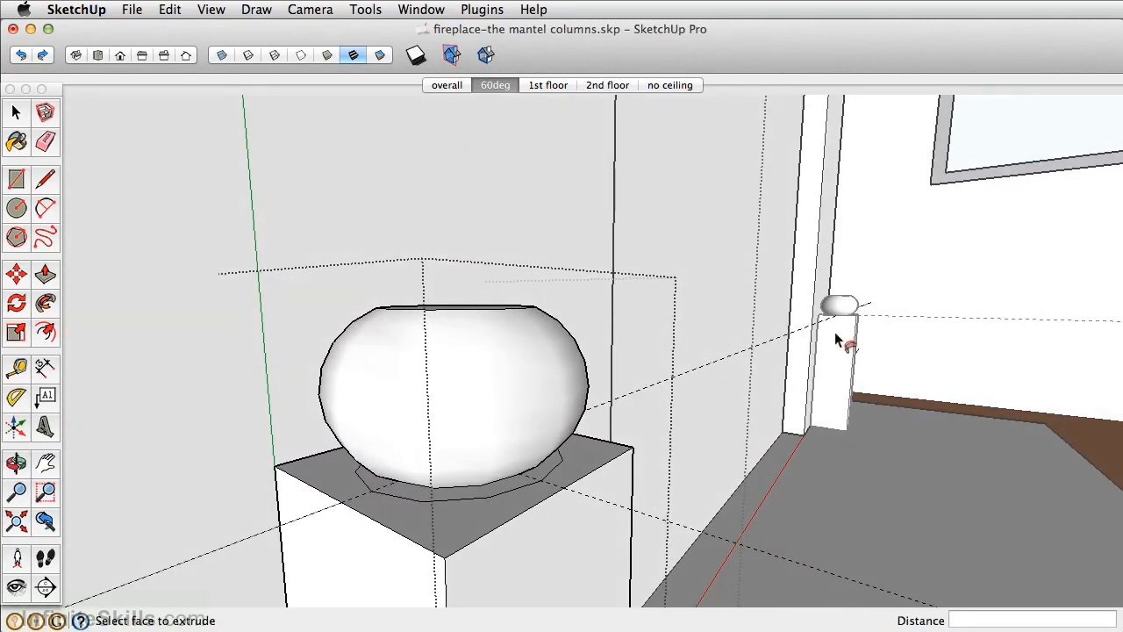
middle_click_drag(693, 361, 384, 408)
key("space")
middle_click_drag(389, 343, 424, 339)
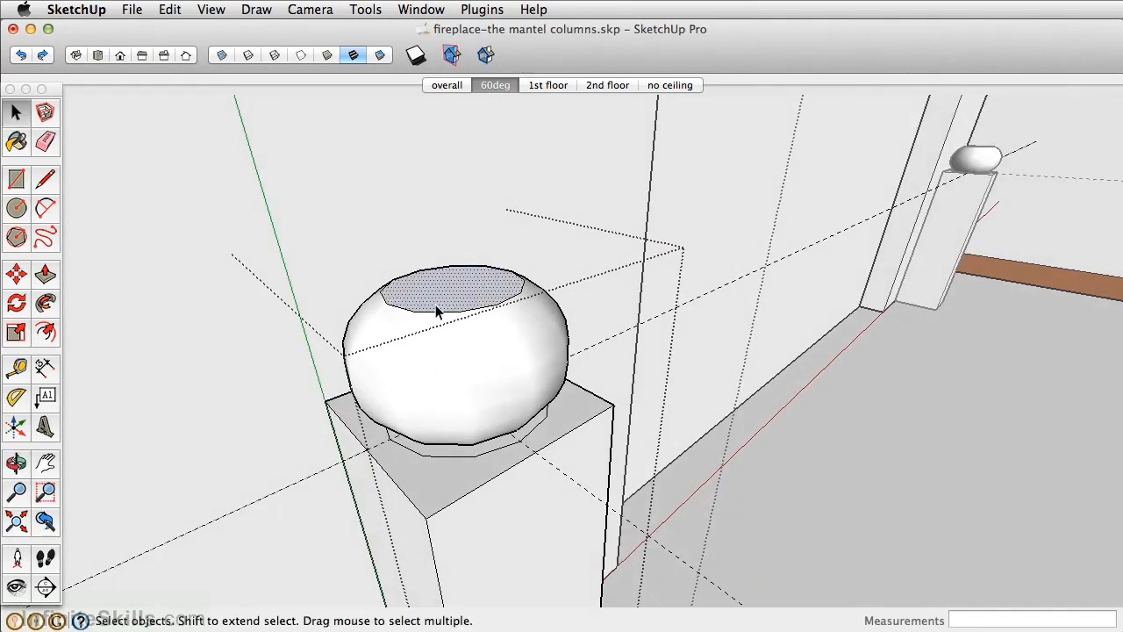
middle_click_drag(440, 299, 462, 384)
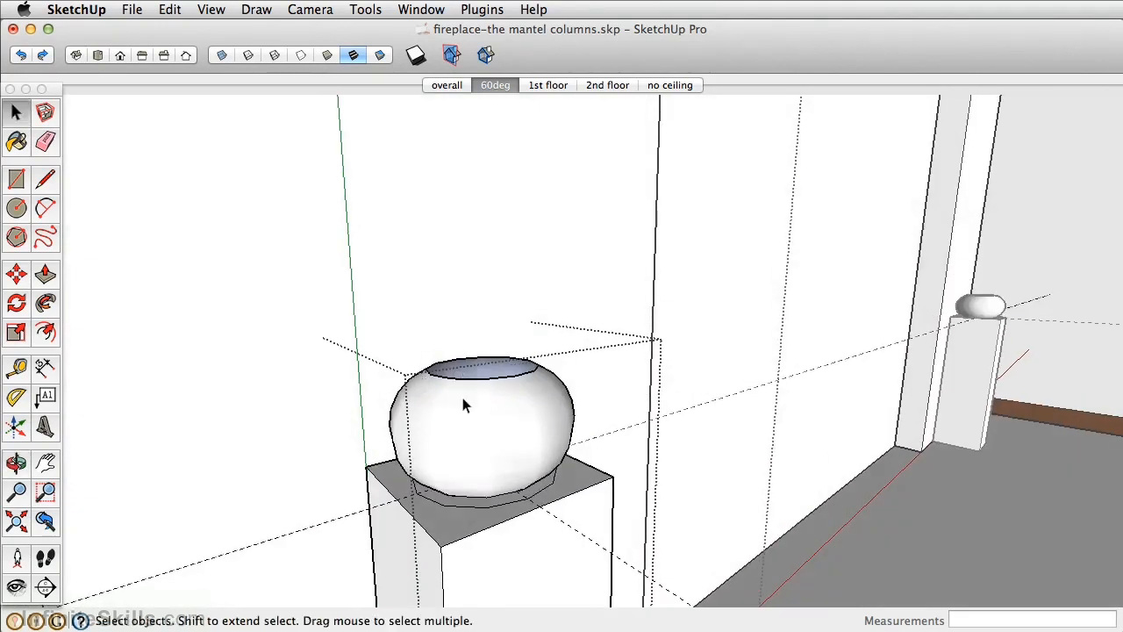
key("e")
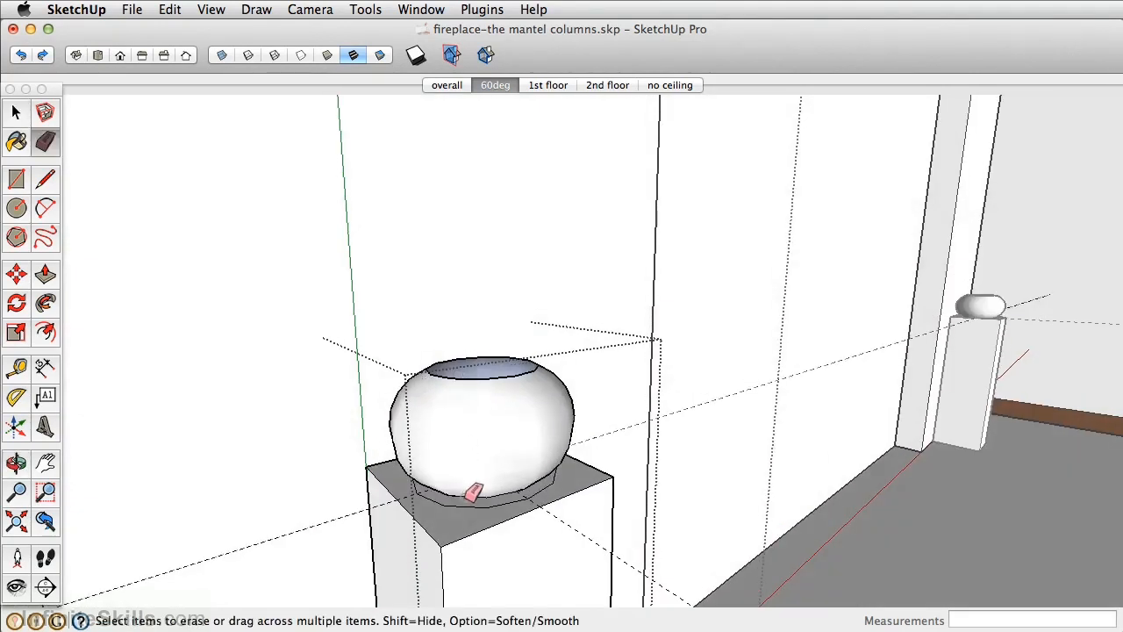
Make the bead on the base block into a component named "mantel element"
left_click(22, 119)
left_click(471, 424)
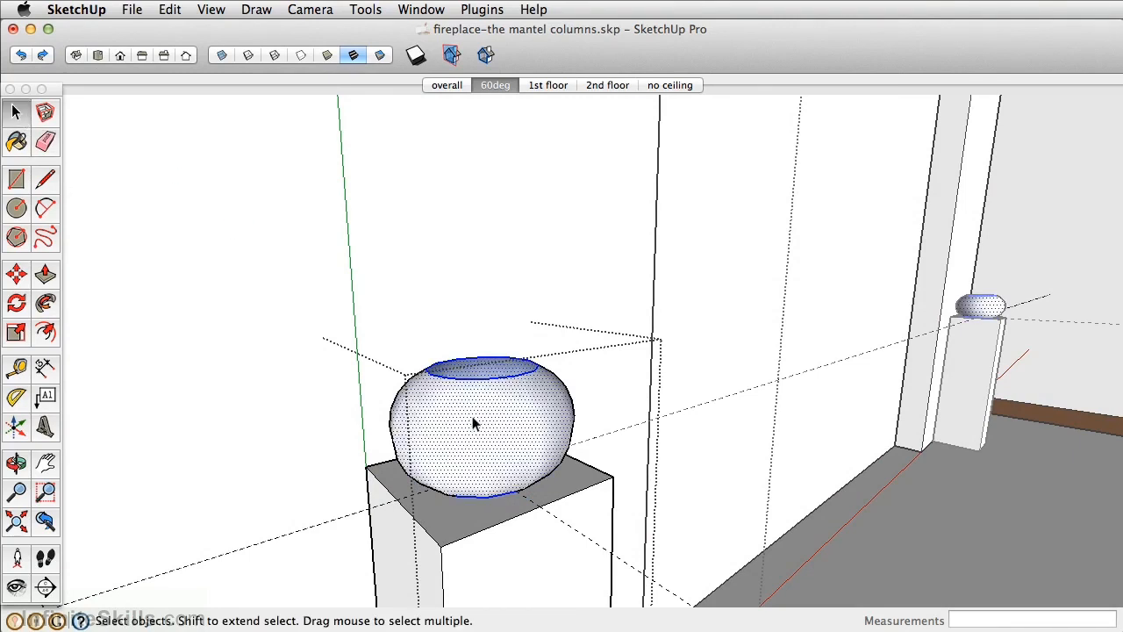
right_click(473, 423)
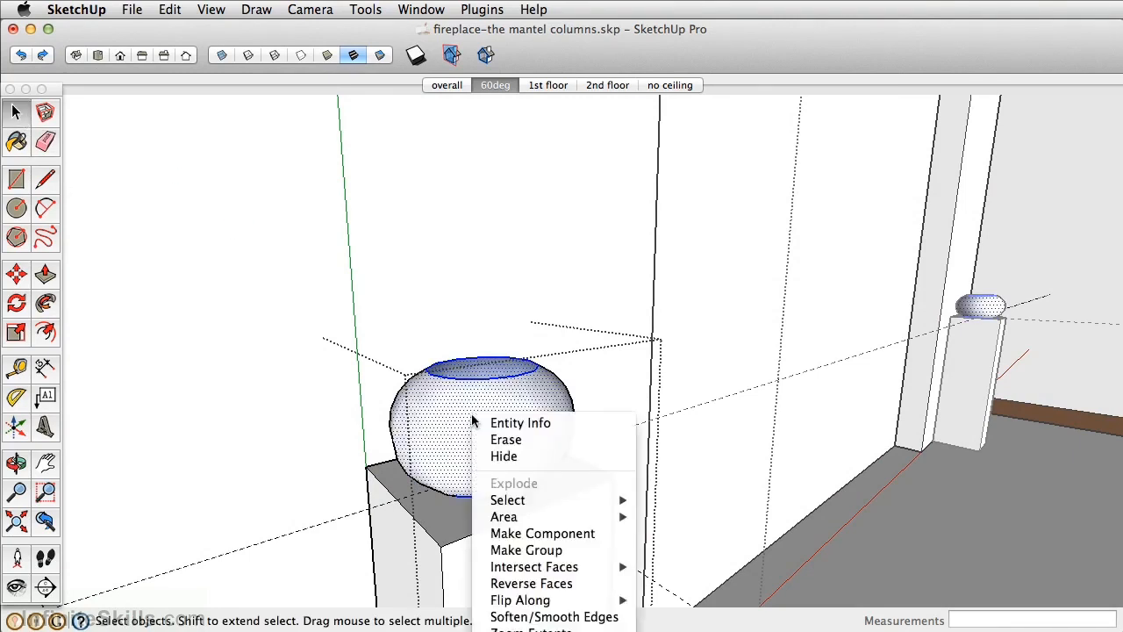
left_click(564, 533)
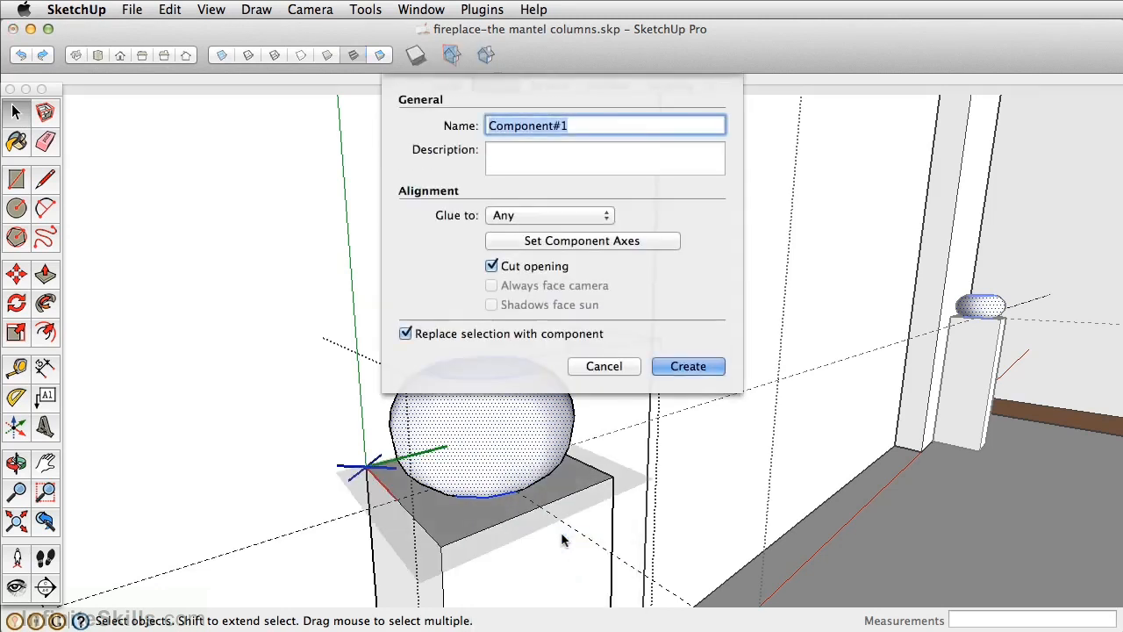
type("mantel element")
left_click(692, 366)
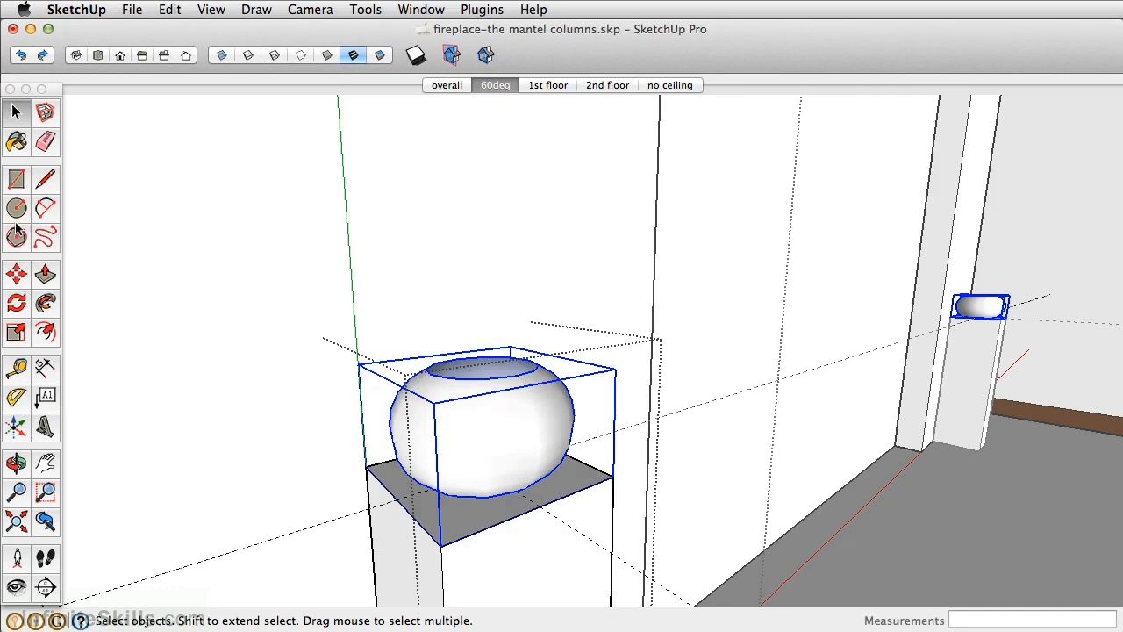
Copy the bead component straight up by 1 1/2 inches so it stacks on top of the original
left_click(16, 274)
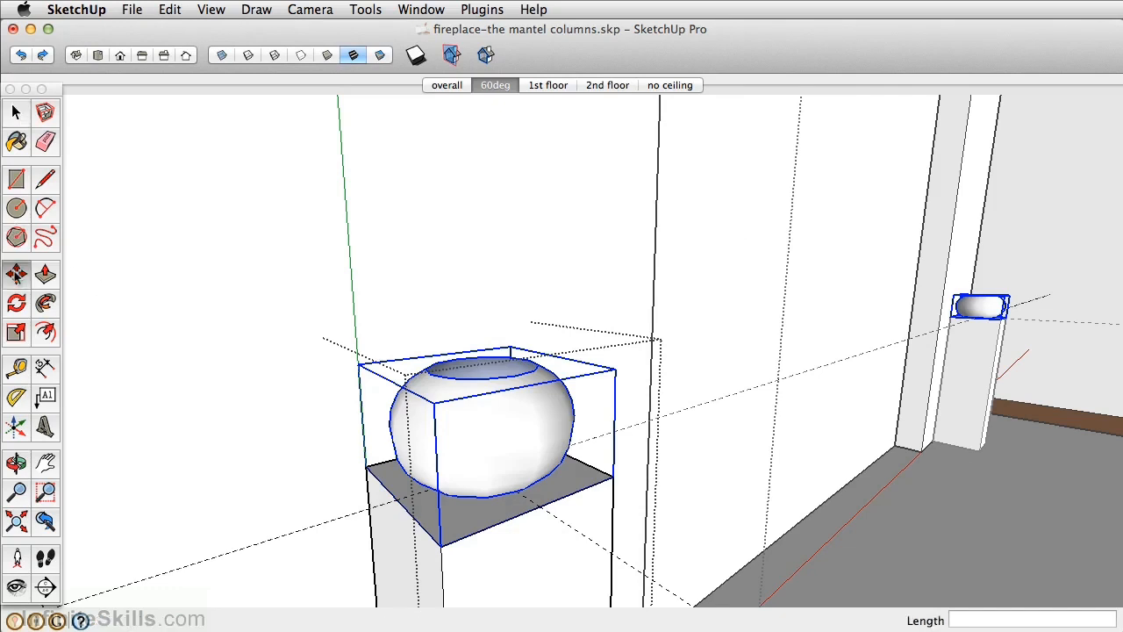
left_click(505, 521, "alt")
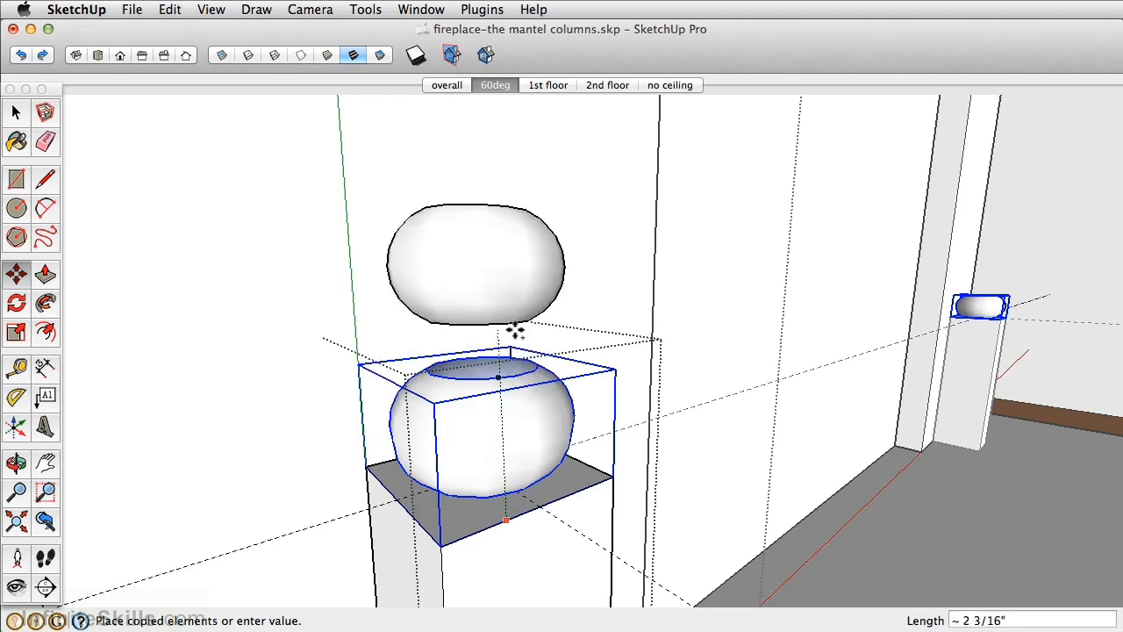
middle_click_drag(520, 349, 538, 330)
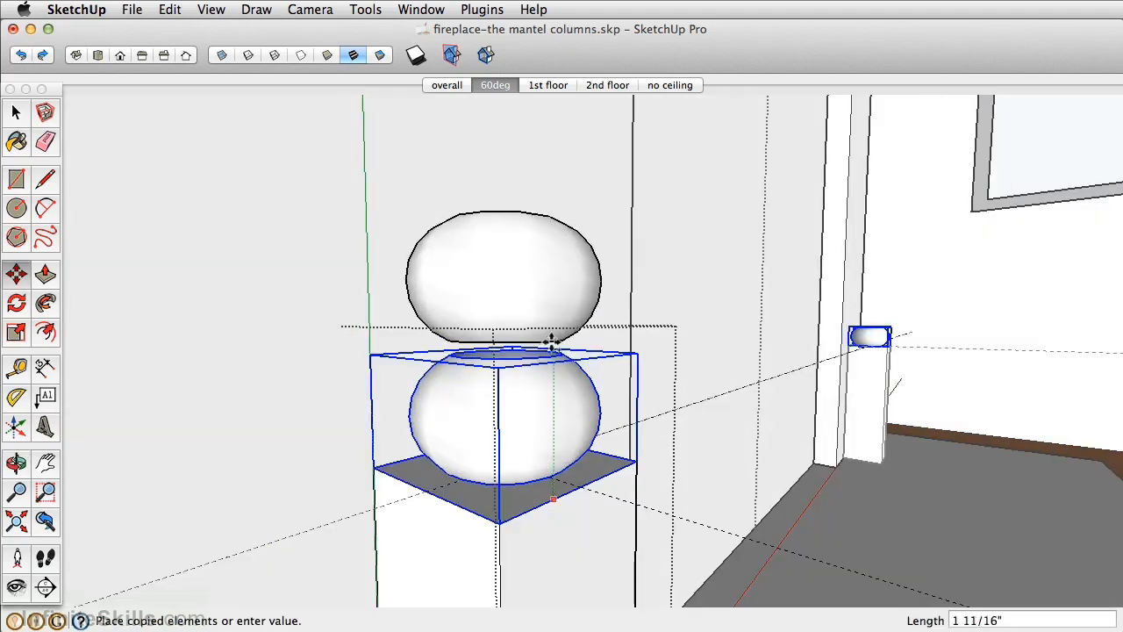
left_click(537, 358)
scroll(586, 298, "down", 7)
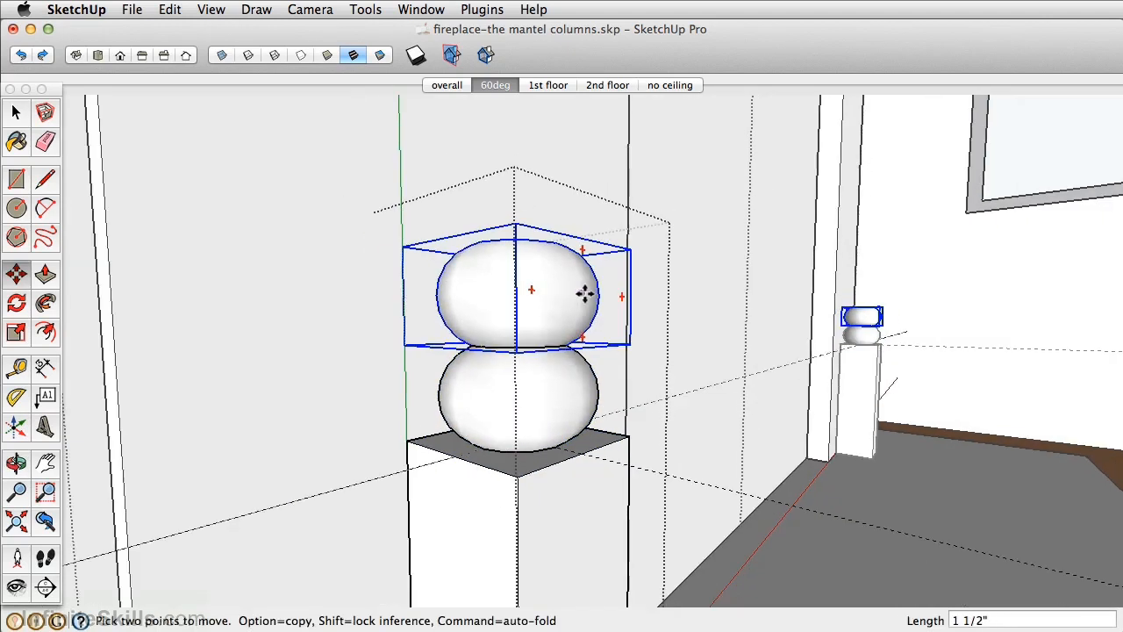
Array the bead copy up the column, trying 12x and 15x before 16x, and compare the stack with the fireplace photo
middle_click_drag(593, 263, 493, 335, "shift")
scroll(526, 360, "down", 3)
type("12")
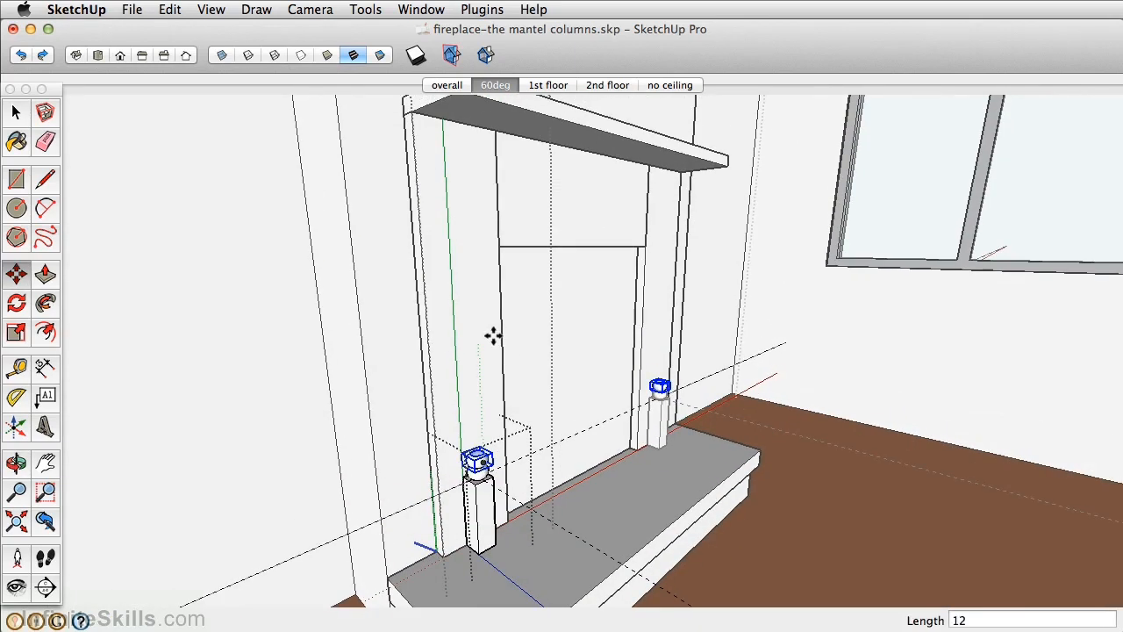
type("x")
key("Return")
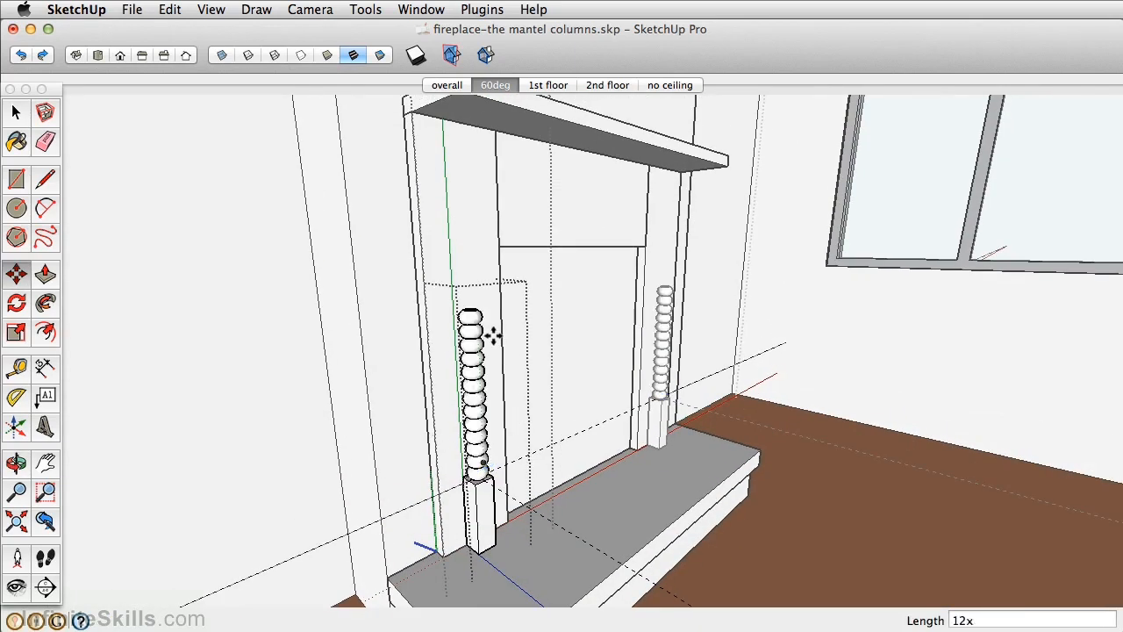
key("Return")
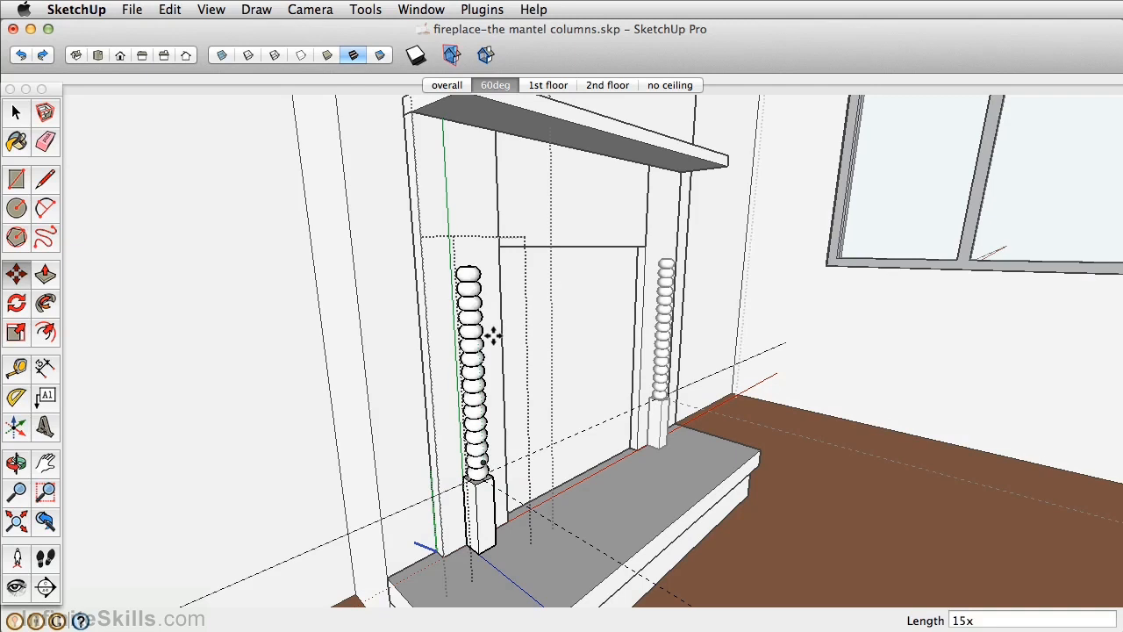
key("Return")
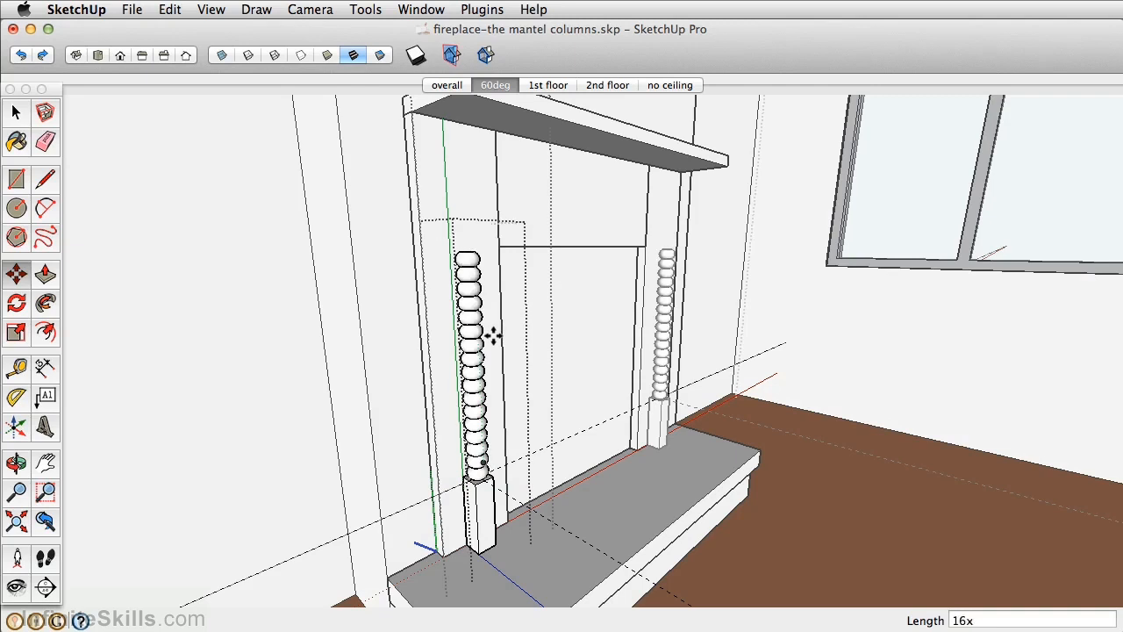
key("super+Tab")
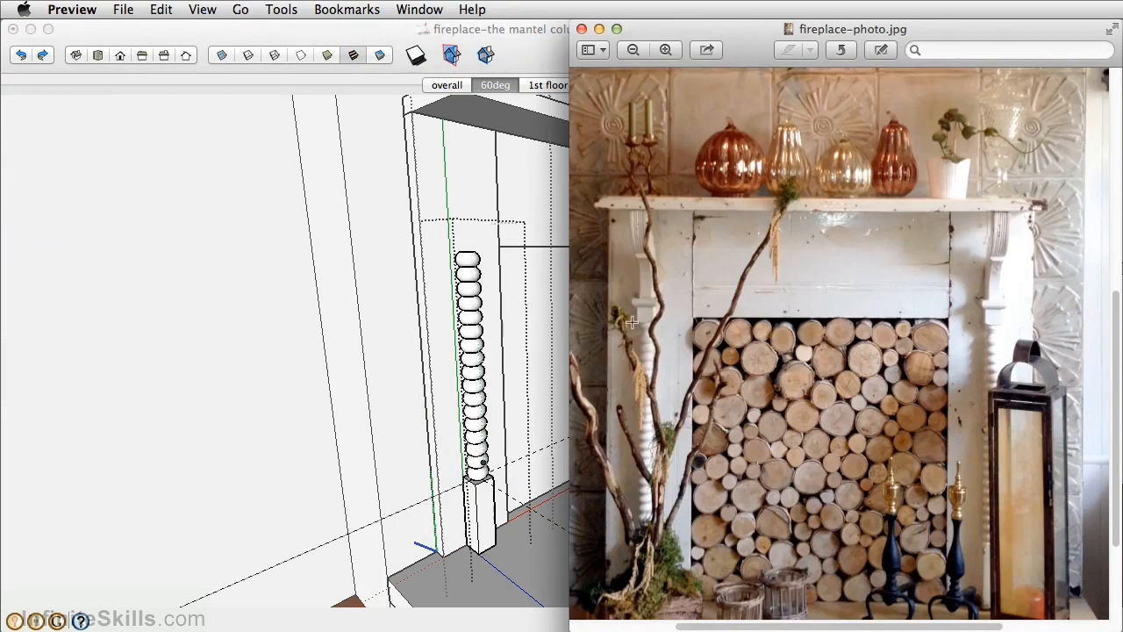
left_click(302, 277)
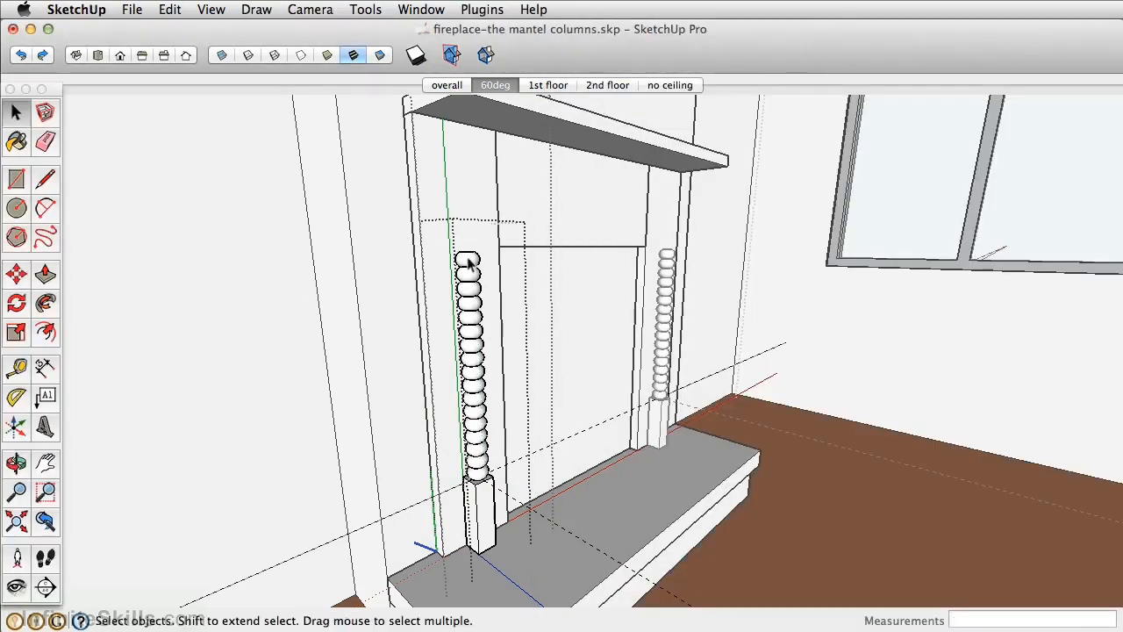
Copy the base block's top face straight up 2' 1 1/2" onto the top of the bead stack
scroll(479, 489, "up", 3)
scroll(471, 491, "up", 2)
left_click(471, 481)
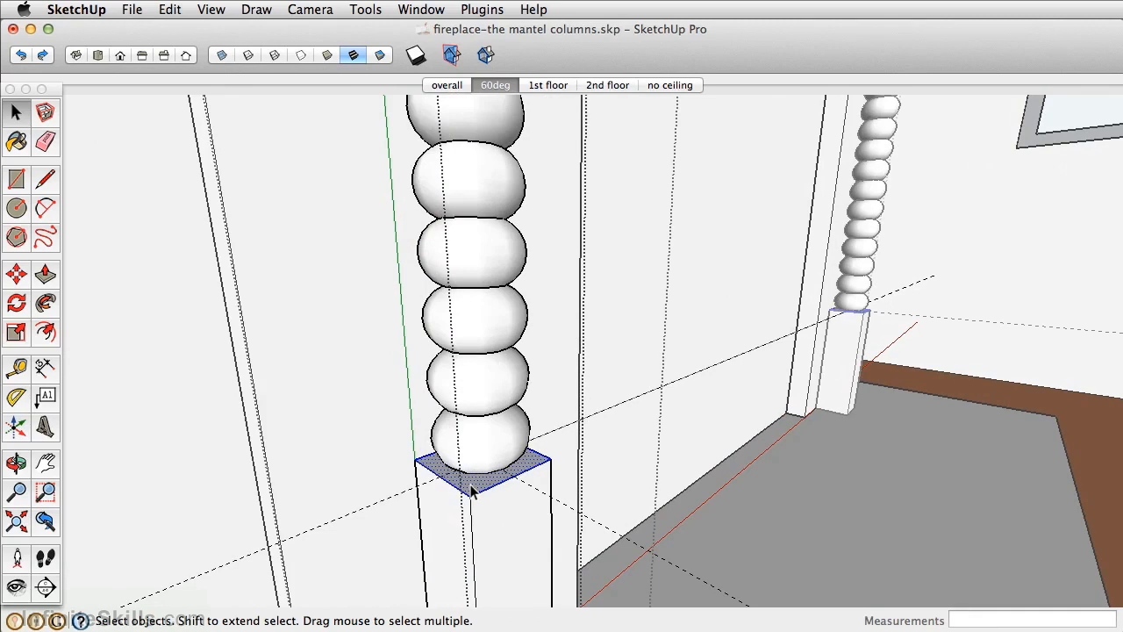
left_click(17, 276)
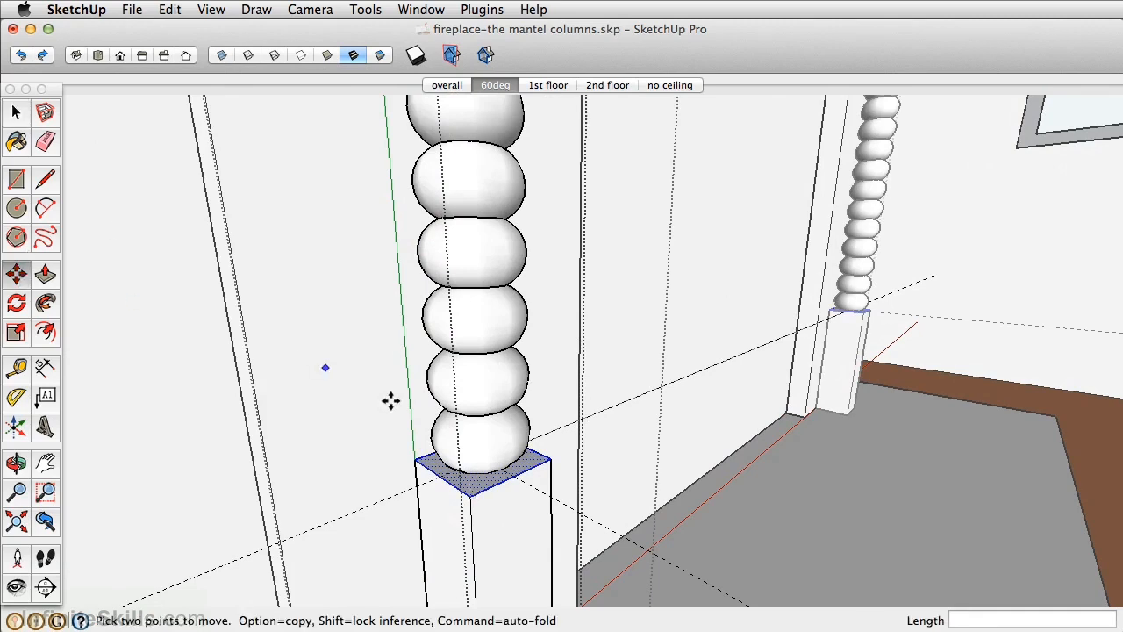
left_click(464, 487)
mouse_move(459, 491)
middle_mouse_down()
mouse_move(447, 338)
mouse_move(475, 534)
mouse_move(463, 465)
mouse_move(461, 491)
middle_mouse_up()
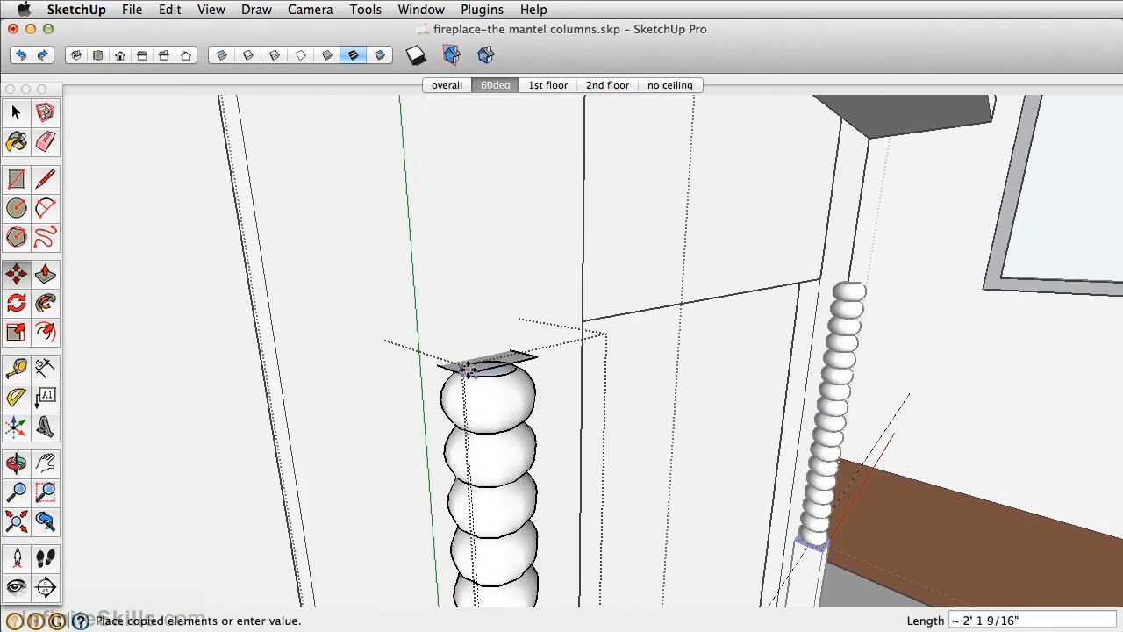
middle_click_drag(466, 370, 485, 351)
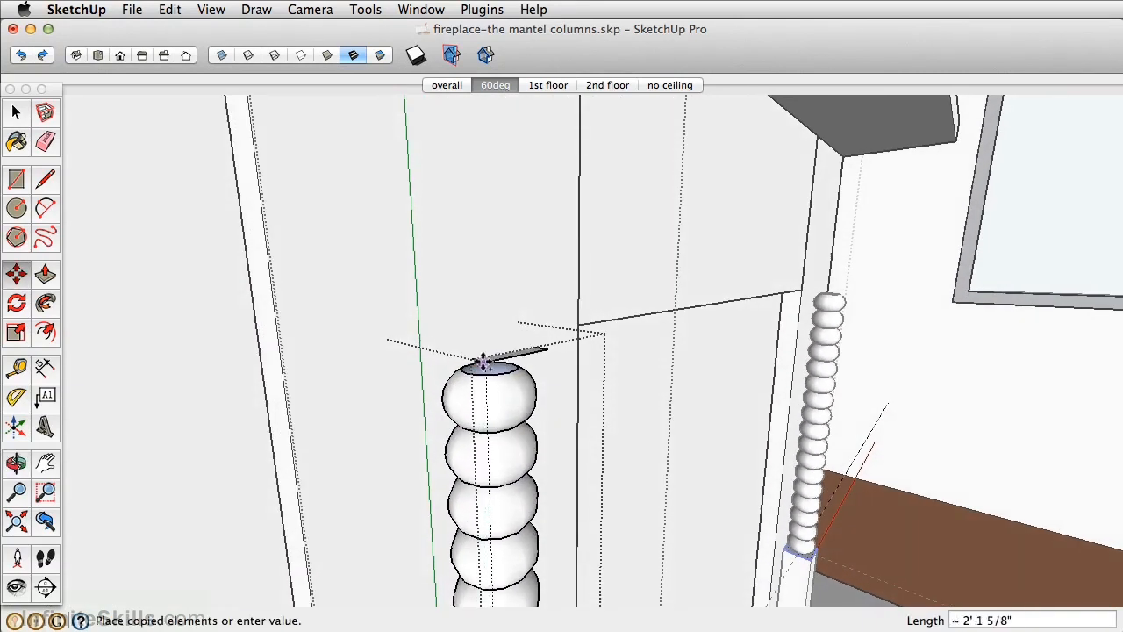
middle_click_drag(479, 370, 489, 338)
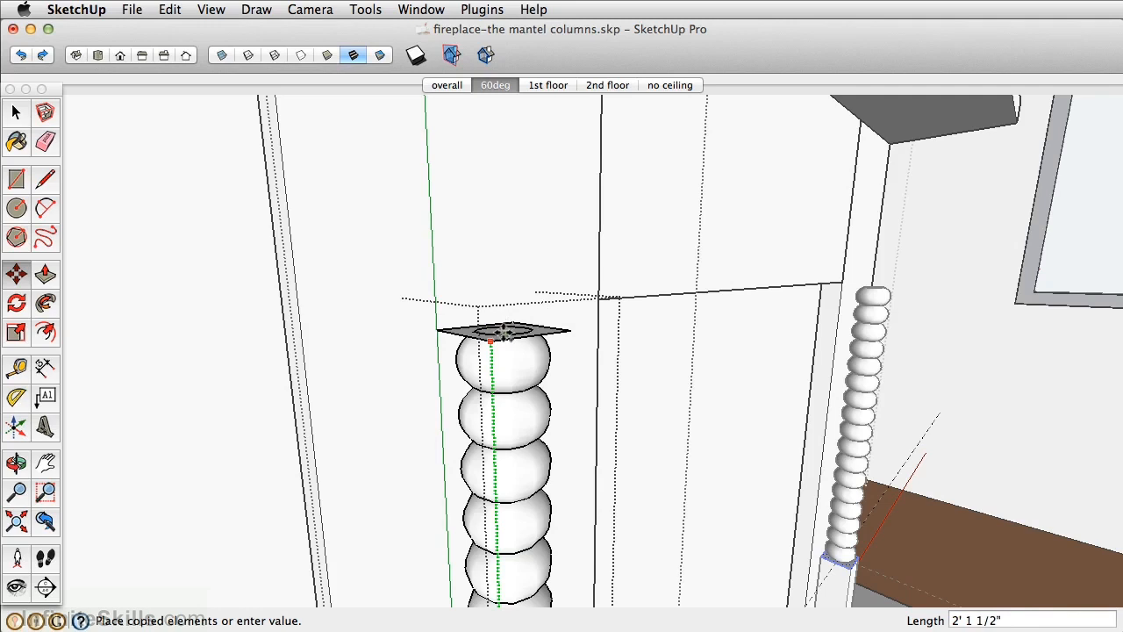
left_click(506, 330)
Push/Pull the copied square face up 5 inches to form the column's upper block
middle_click_drag(532, 308, 544, 375)
left_click(45, 274)
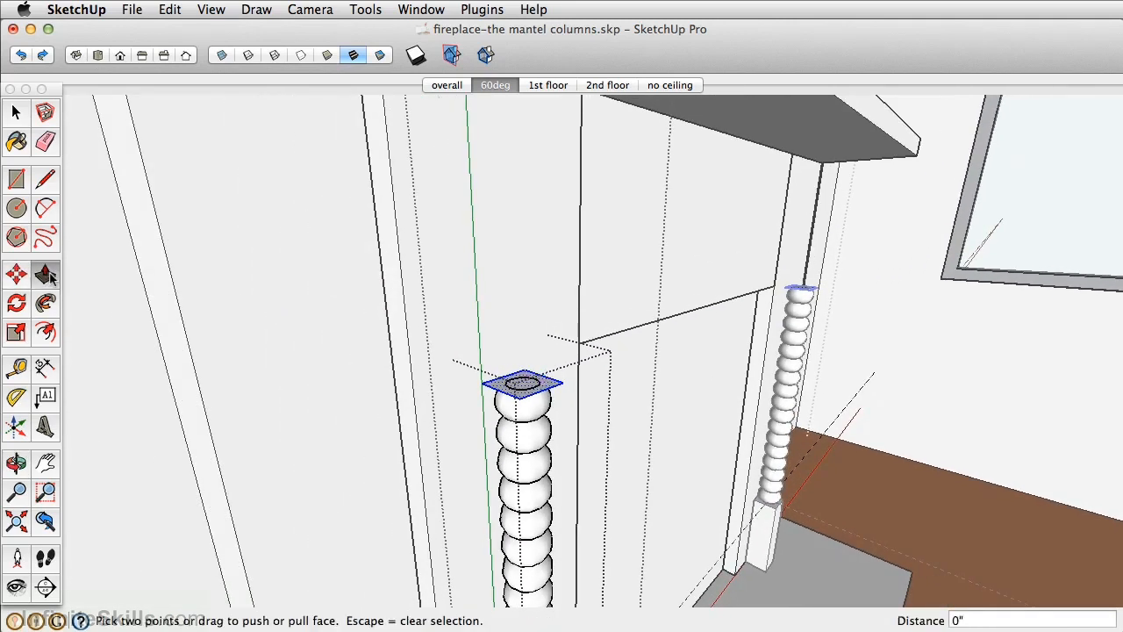
left_click_drag(538, 381, 579, 237)
middle_click_drag(580, 237, 513, 276)
type("5")
key("Return")
key("space")
Leave the column group and delete all guides in the model
scroll(754, 288, "down", 5)
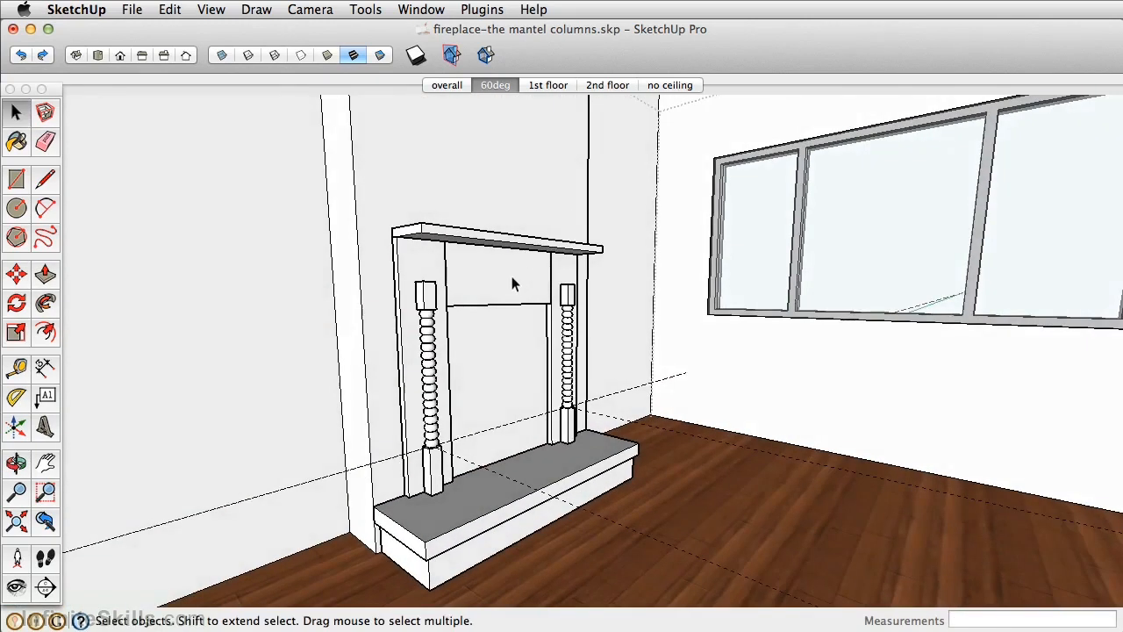
scroll(512, 277, "up", 2)
left_click(169, 9)
left_click(212, 164)
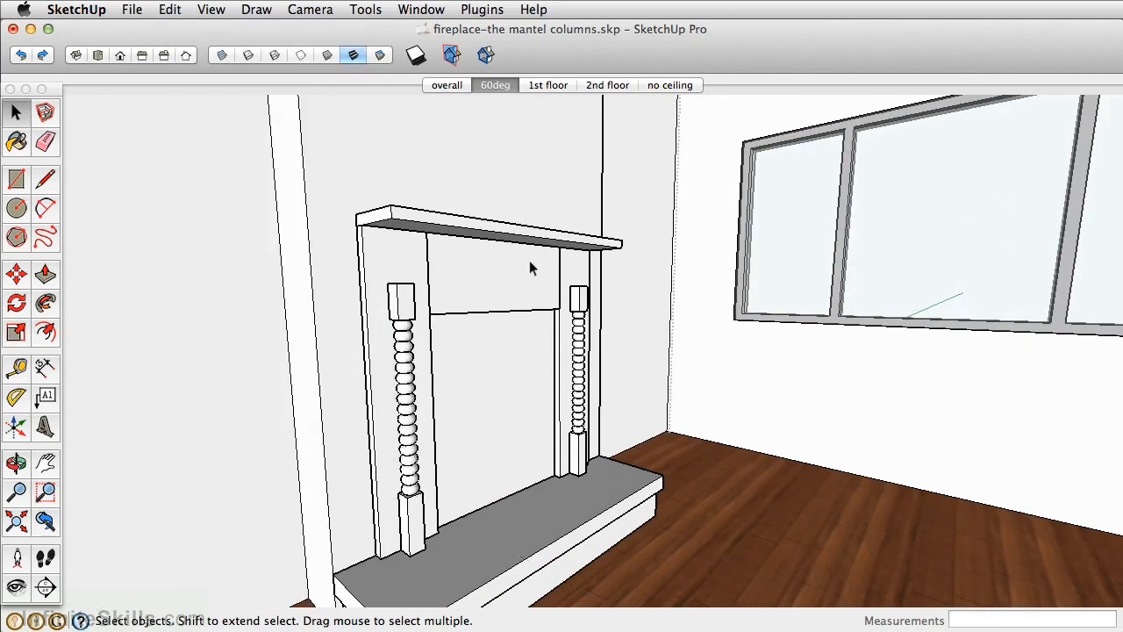
Open the near column's nested groups for editing, down to the upper block's geometry
middle_click_drag(529, 261, 506, 263)
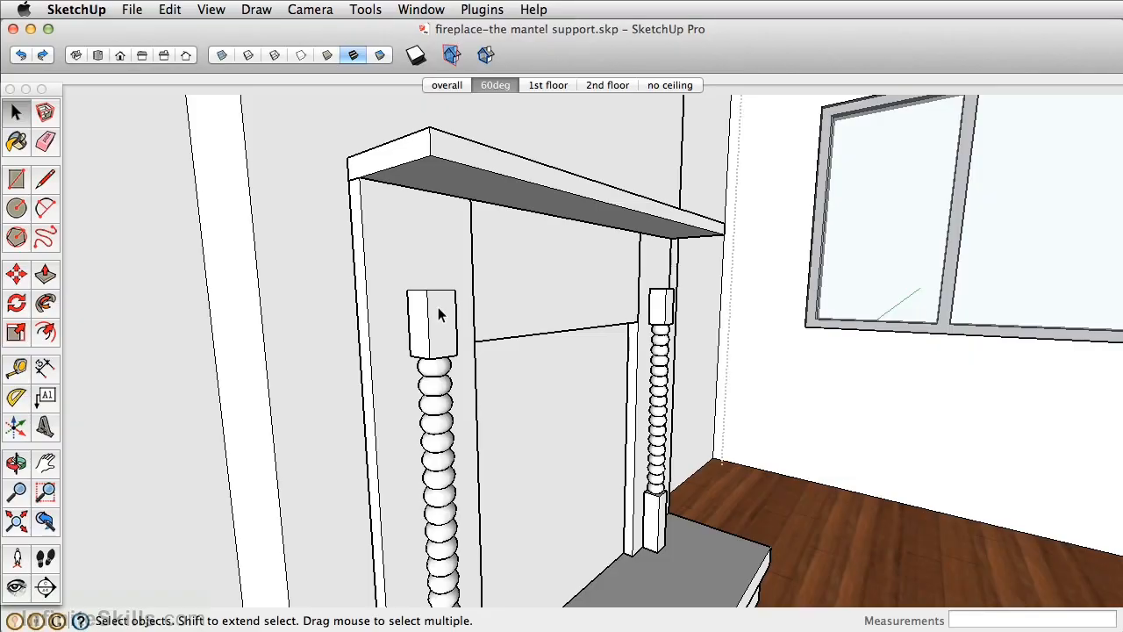
double_click(438, 307)
double_click(438, 300)
double_click(435, 307)
middle_click_drag(436, 314, 469, 353)
left_click(469, 352)
key("Escape")
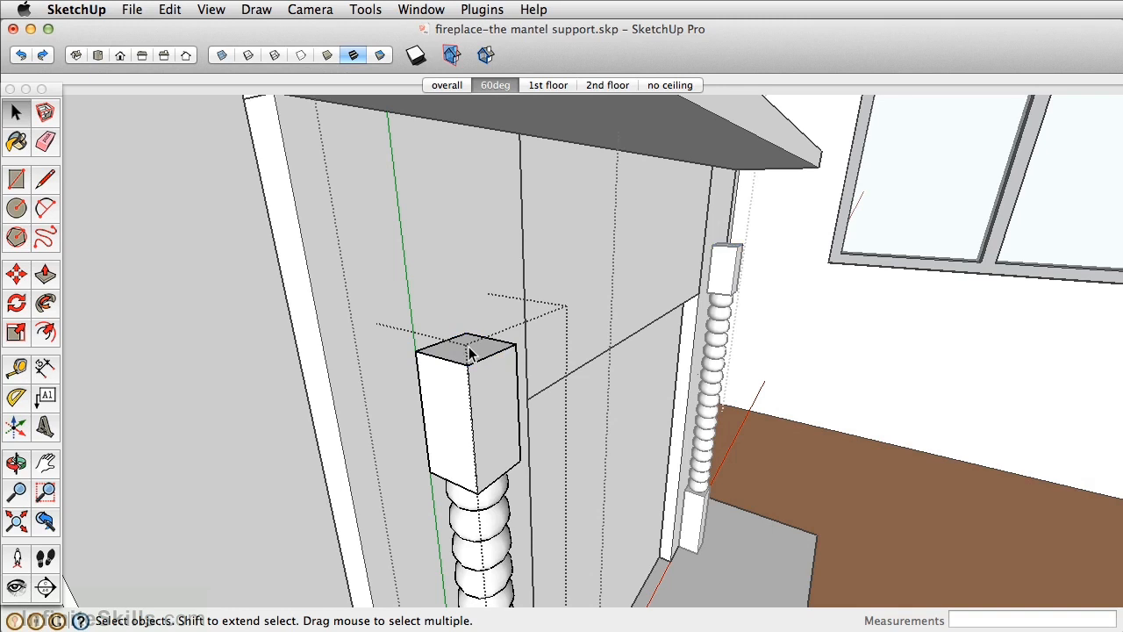
double_click(469, 352)
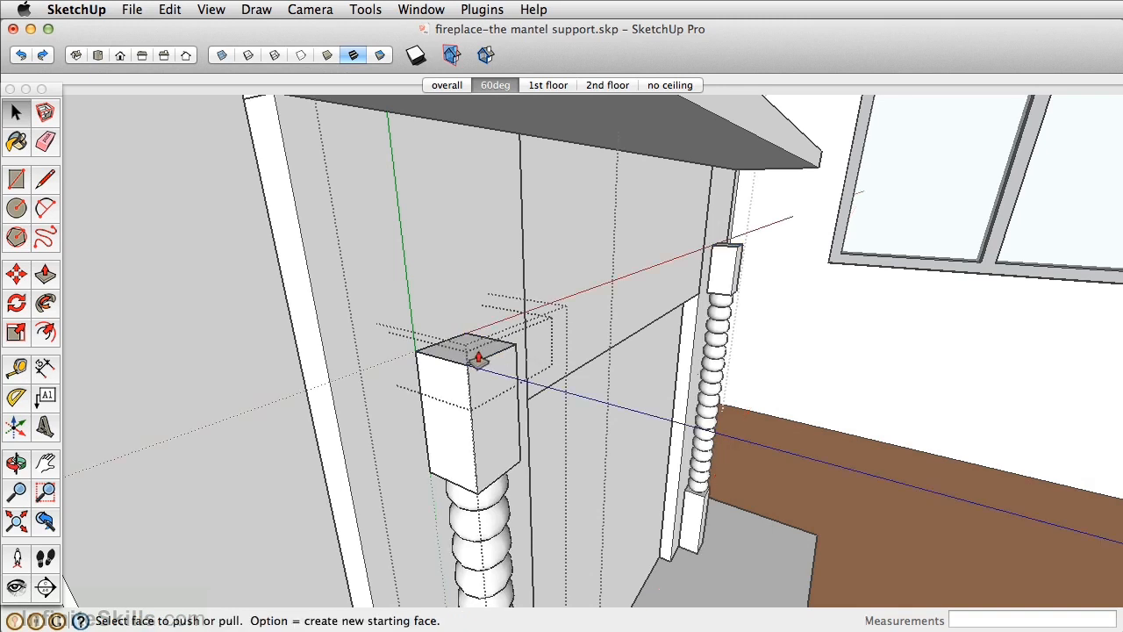
Push/Pull the upper block's top face 7 1/2 inches to the mantel shelf's underside, creating a new starting face
key("p")
left_click(477, 359)
middle_click_drag(477, 276, 496, 188)
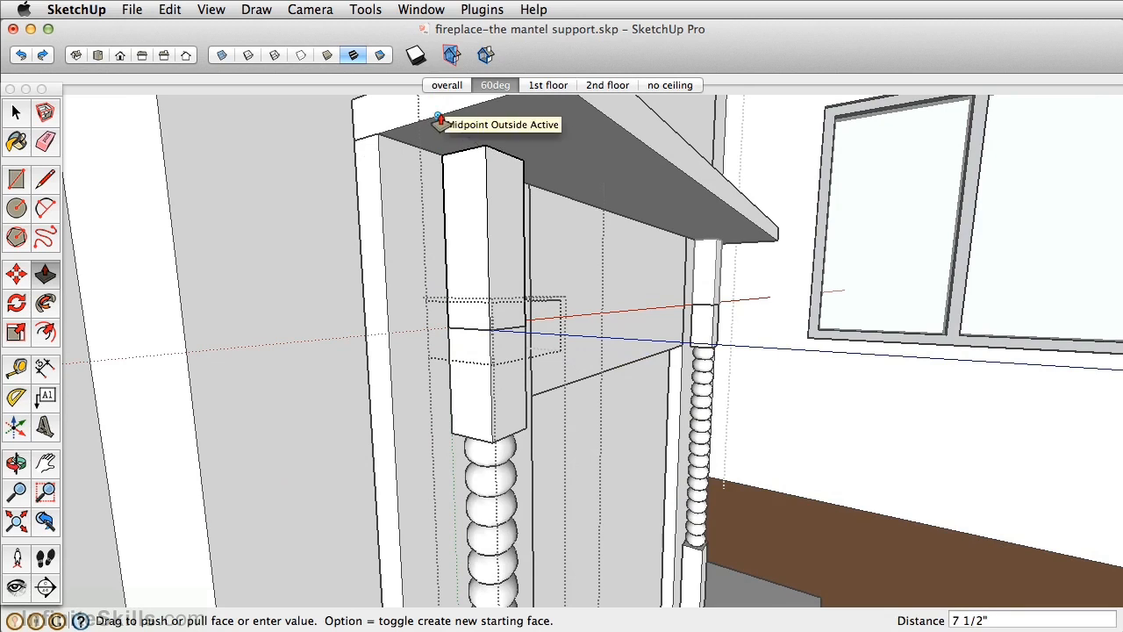
left_click(438, 121)
Pull the front face of the new upper section forward 5 1/4 inches beneath the mantel shelf
middle_click_drag(467, 367, 490, 294)
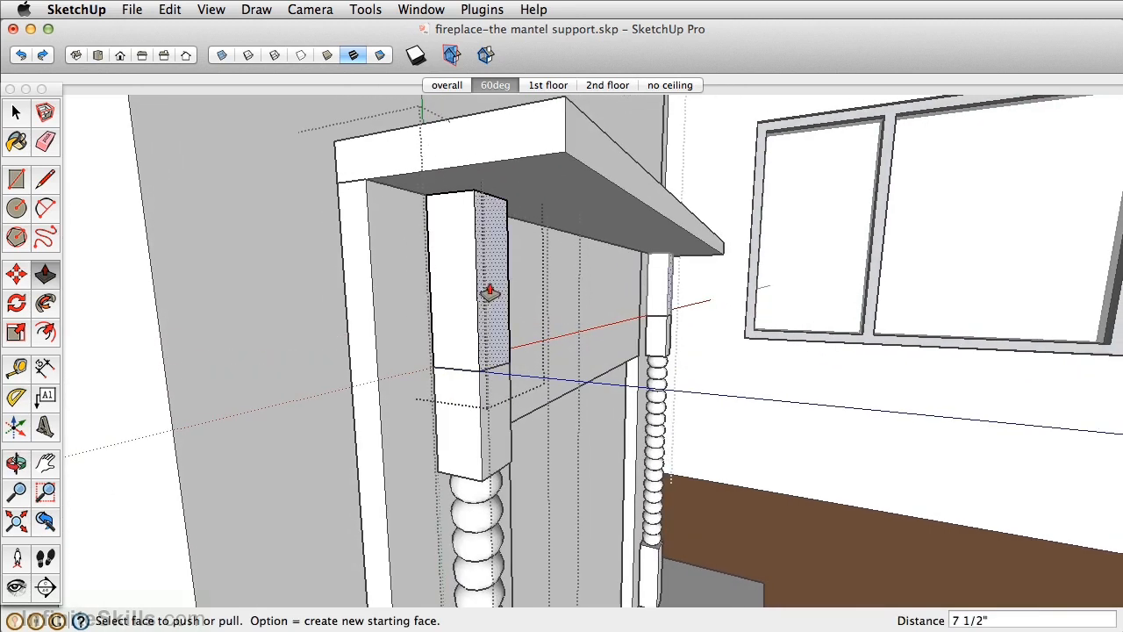
left_click(489, 288)
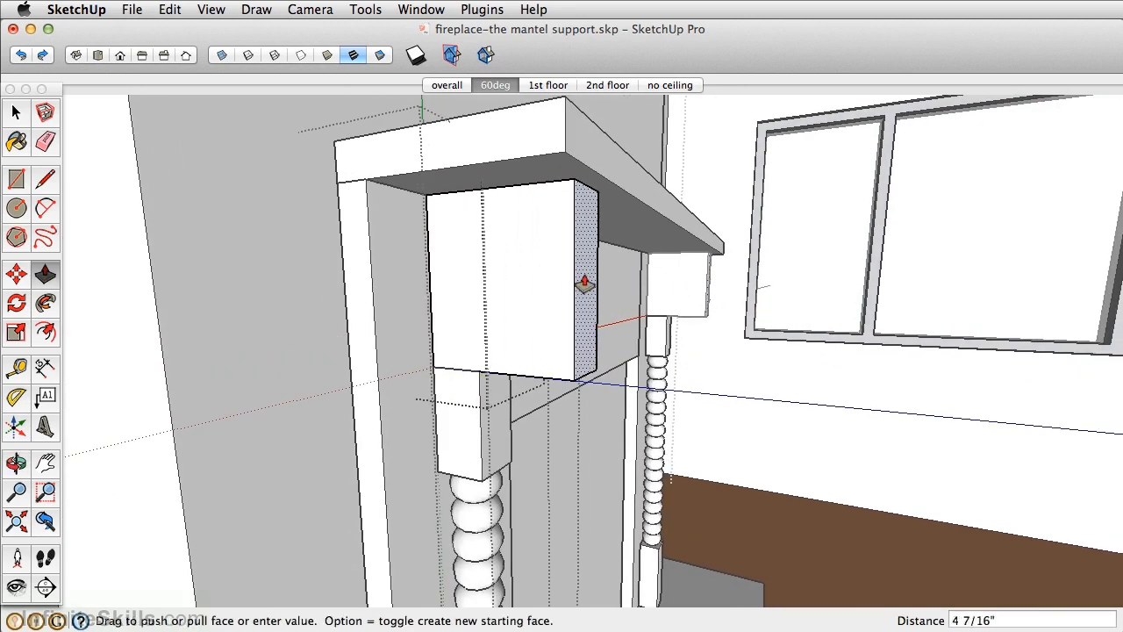
left_click(602, 282)
Draw an S-curve of two connected arcs on the support's side face, from the column block's front corner to the top edge
middle_click_drag(534, 293, 491, 321)
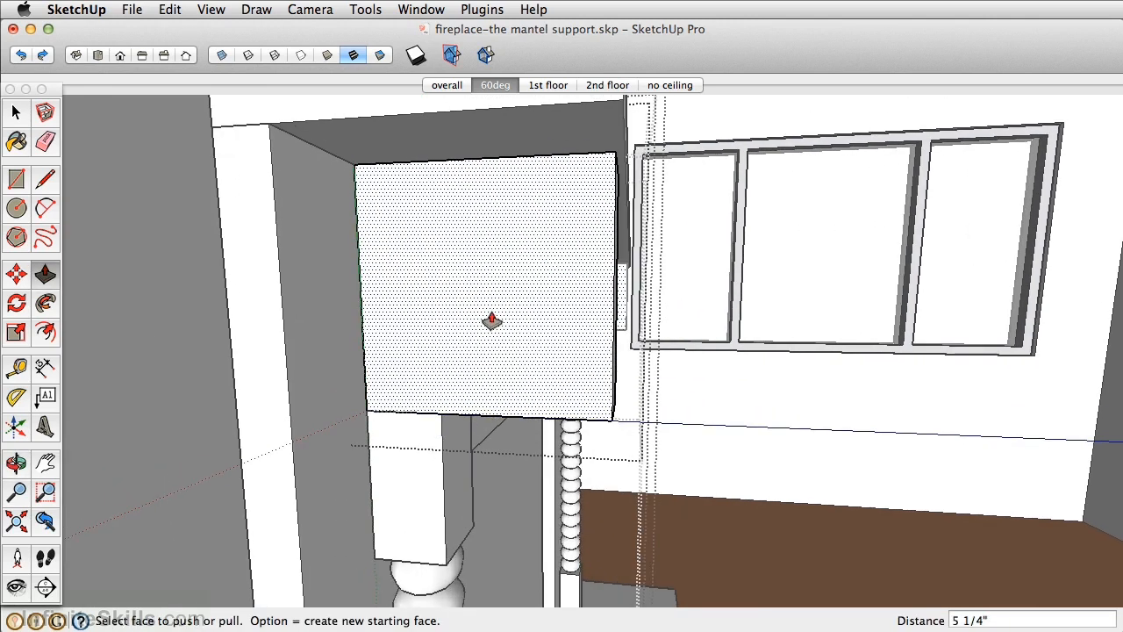
left_click(48, 208)
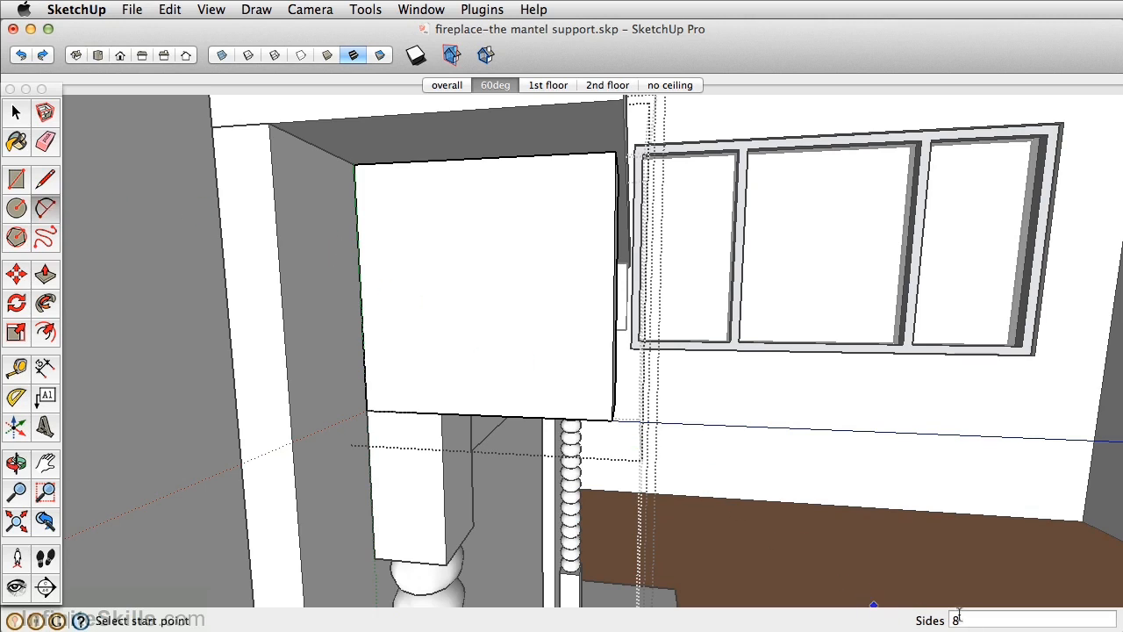
left_click(442, 412)
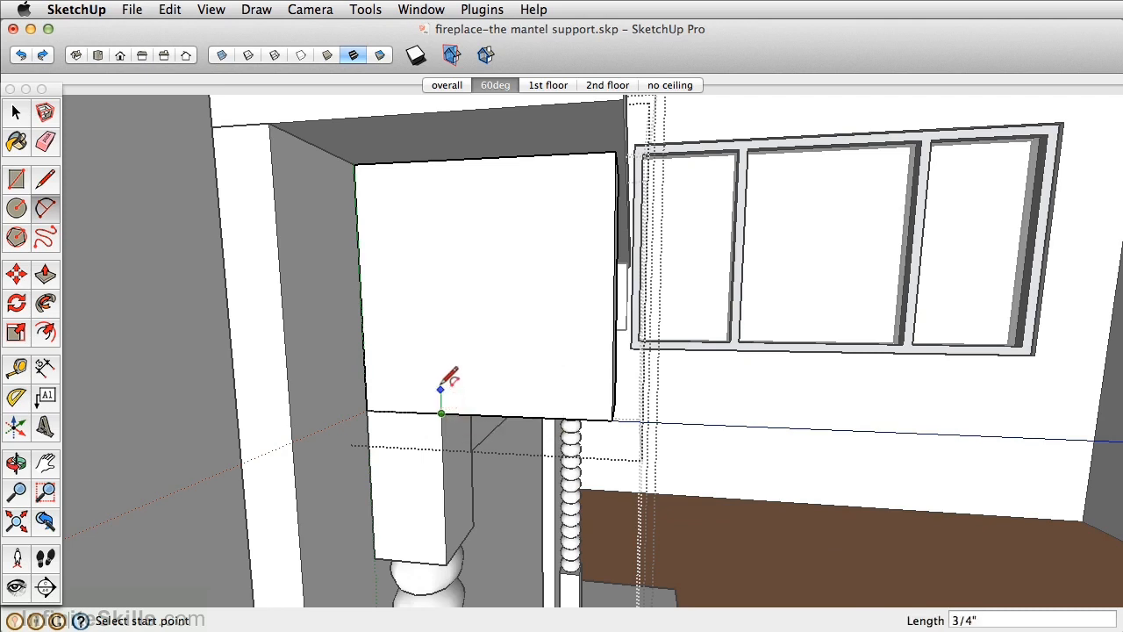
left_click(484, 308)
left_click(494, 296)
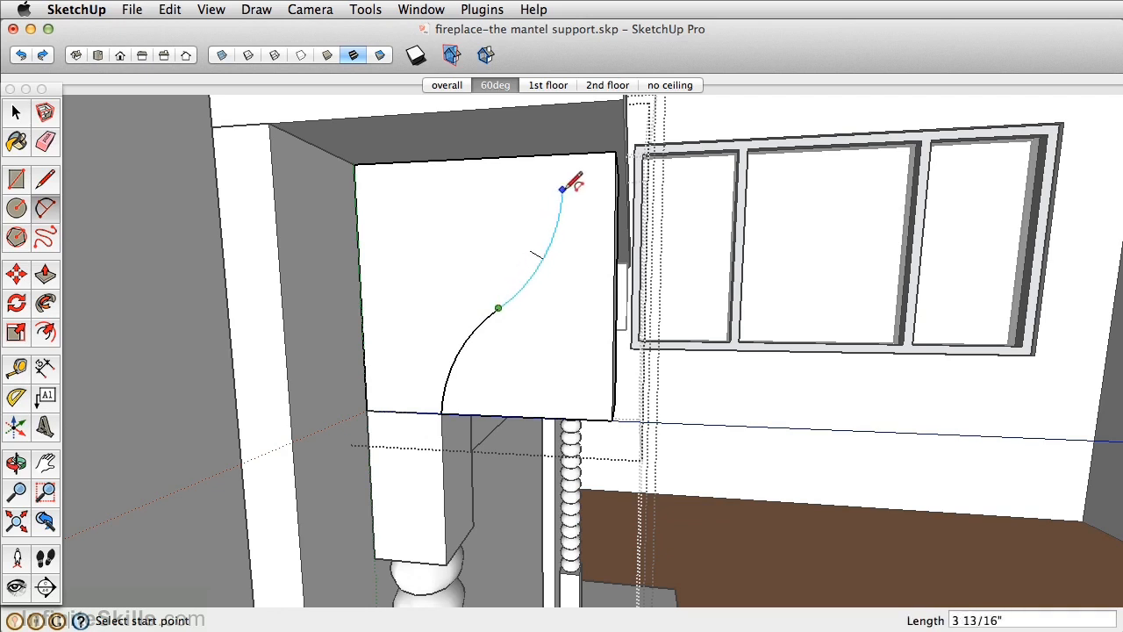
left_click(577, 153)
left_click(593, 180)
key("space")
Offset the S-curve about 2 3/8 inches toward the wall to outline the curved mantel support
left_click(482, 321)
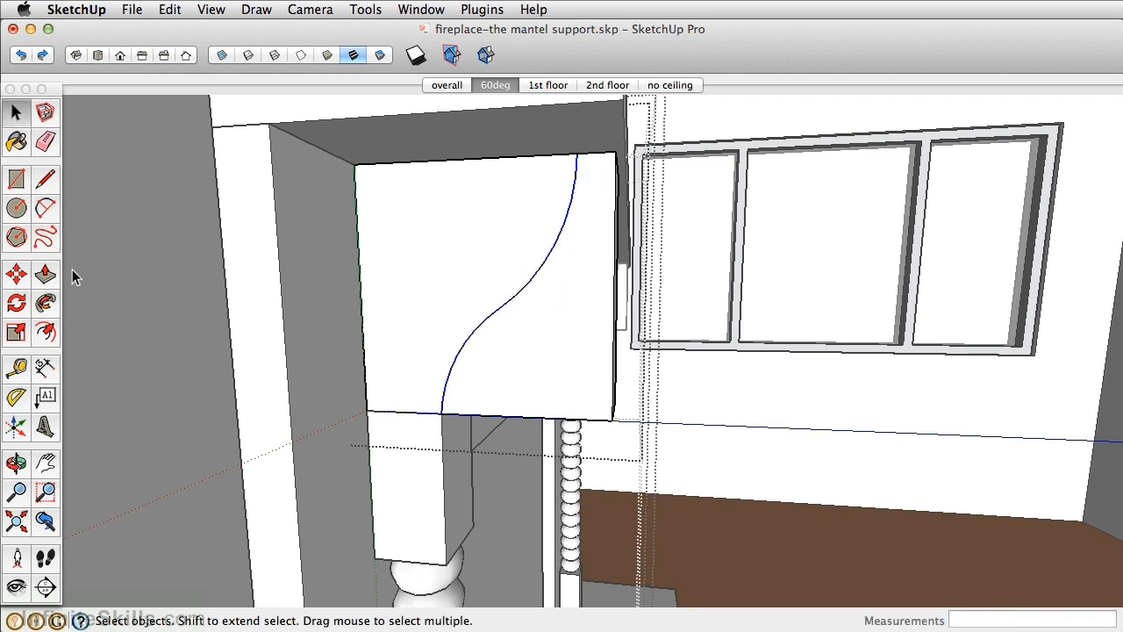
left_click(49, 334)
left_click(439, 401)
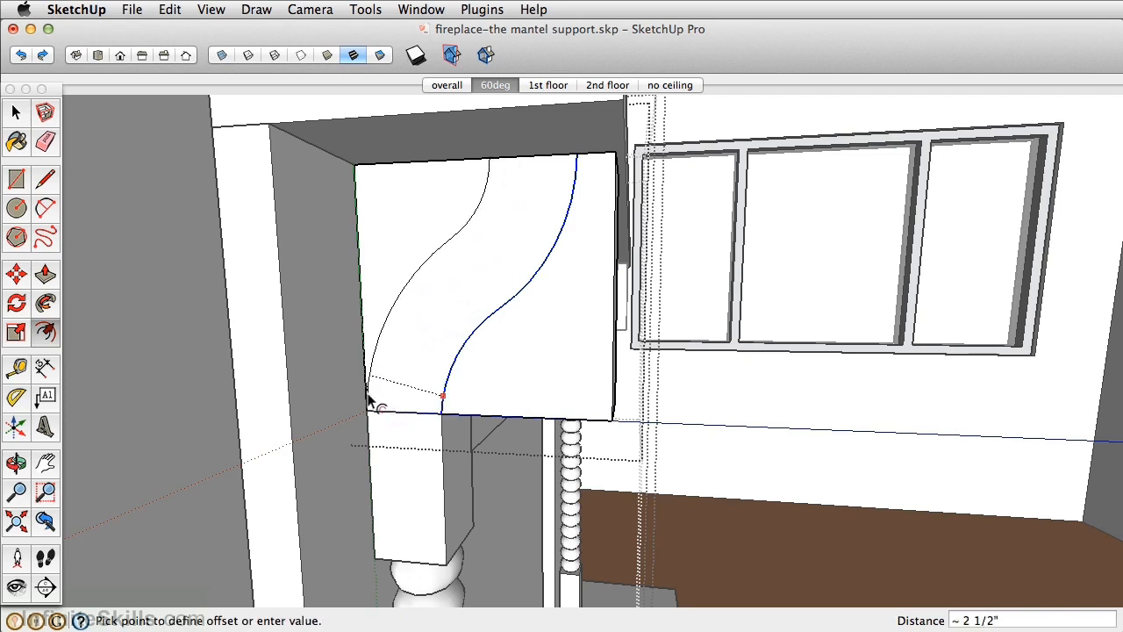
left_click(371, 408)
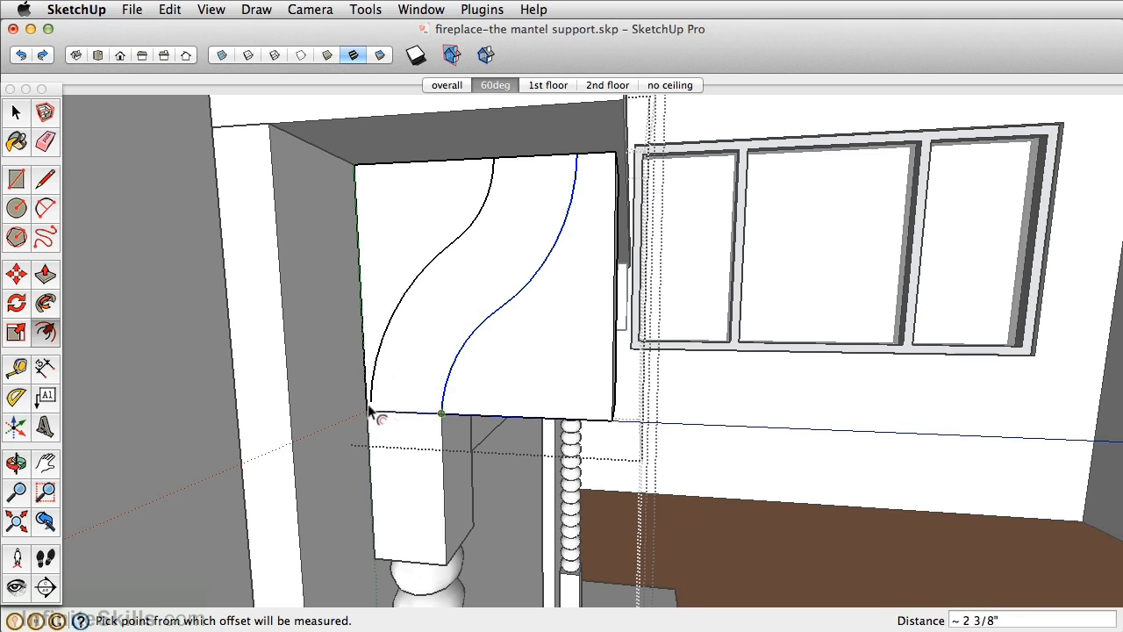
Draw a short line closing the gap between the outer S-curve's lower end and the bottom edge of the support's side face
scroll(373, 412, "up", 5)
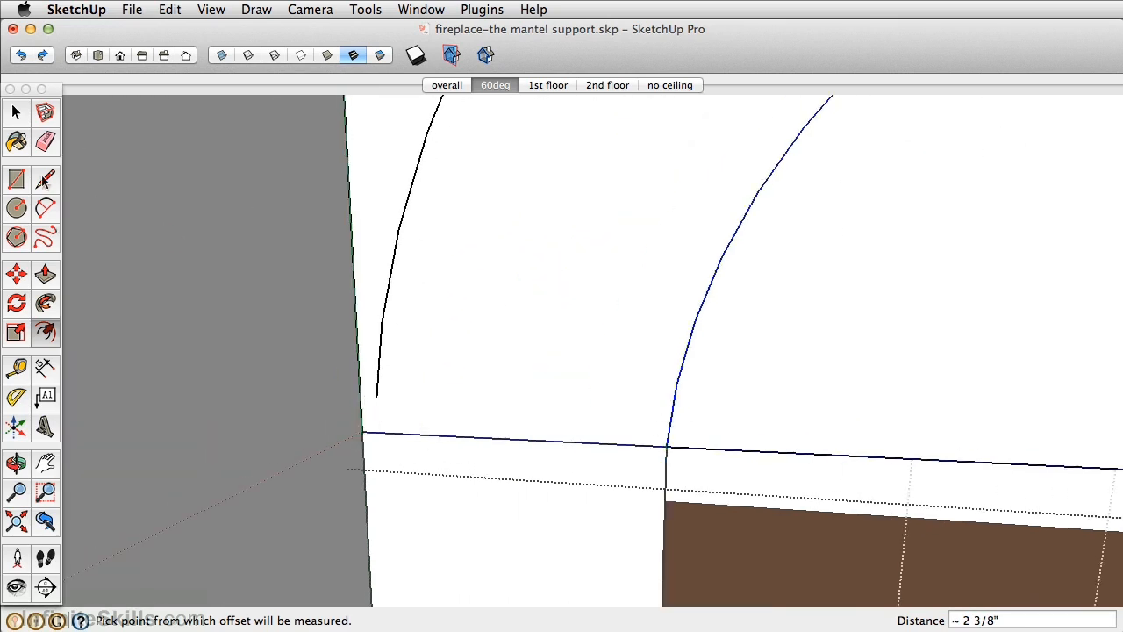
left_click(45, 180)
left_click(378, 393)
left_click(378, 430)
Push/Pull the waste areas on both sides of the S-shaped band through 2 1/2 inches to cut out the curved support
scroll(443, 340, "down", 2)
scroll(443, 341, "down", 3)
middle_click_drag(514, 219, 376, 283)
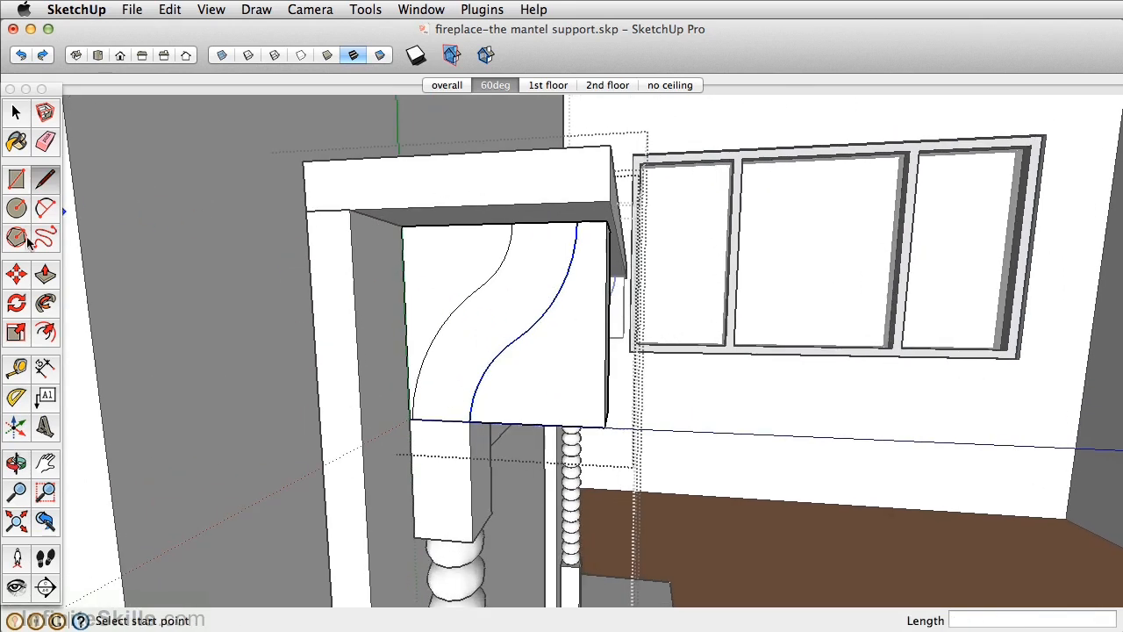
left_click(45, 274)
left_click_drag(538, 394, 560, 383)
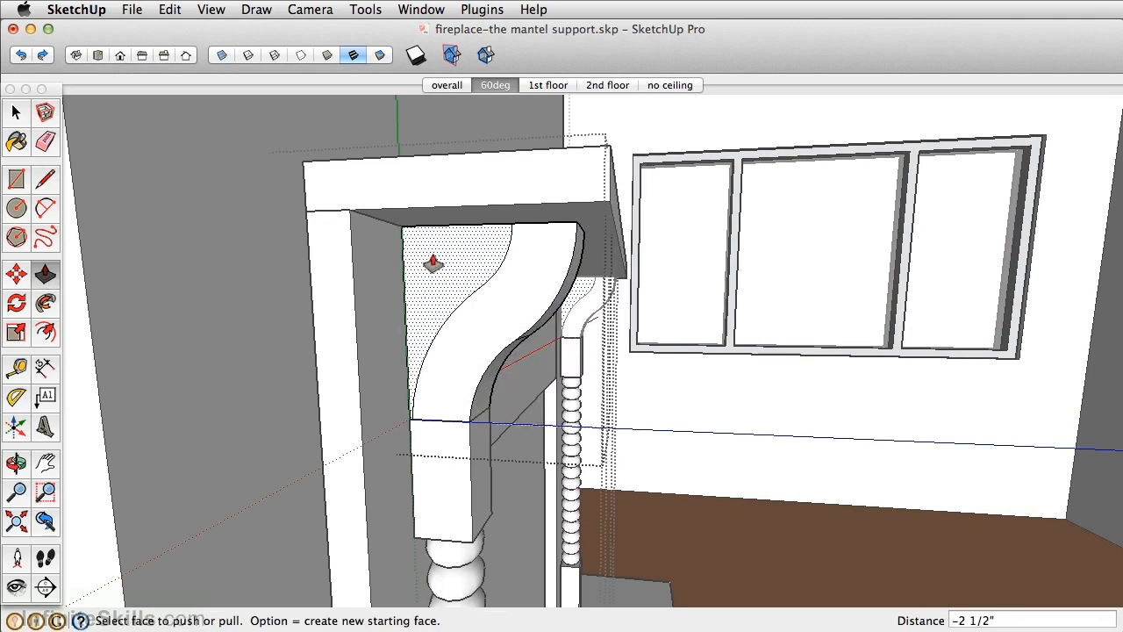
double_click(433, 261)
Soften the seam edge between the two arcs on the support's curved face with the Eraser
middle_click_drag(477, 258, 344, 293)
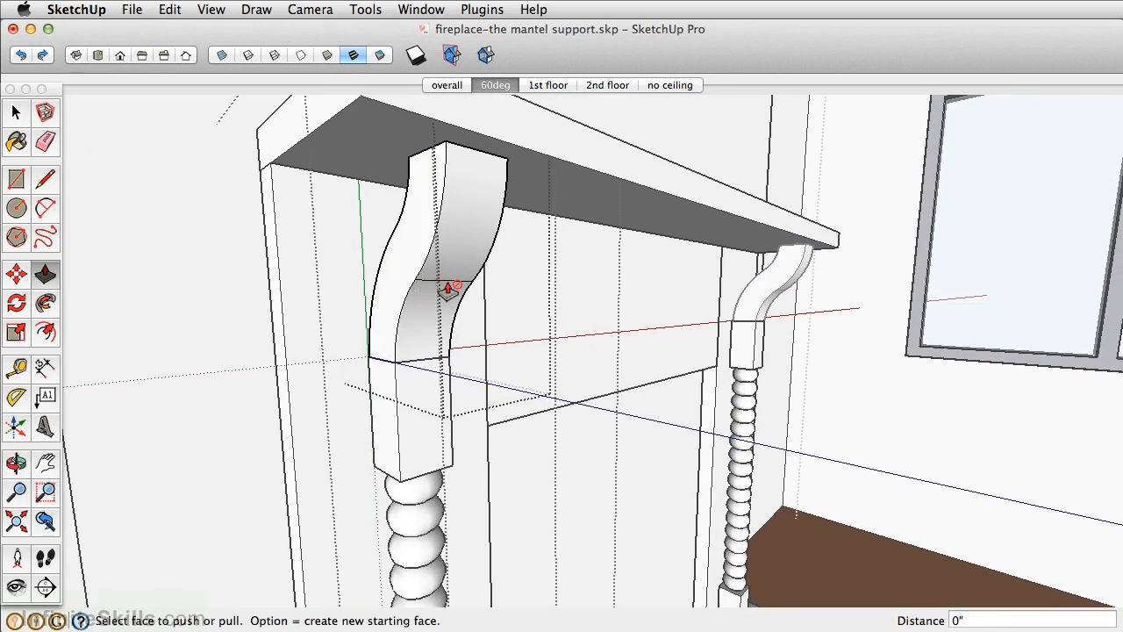
scroll(443, 293, "up", 2)
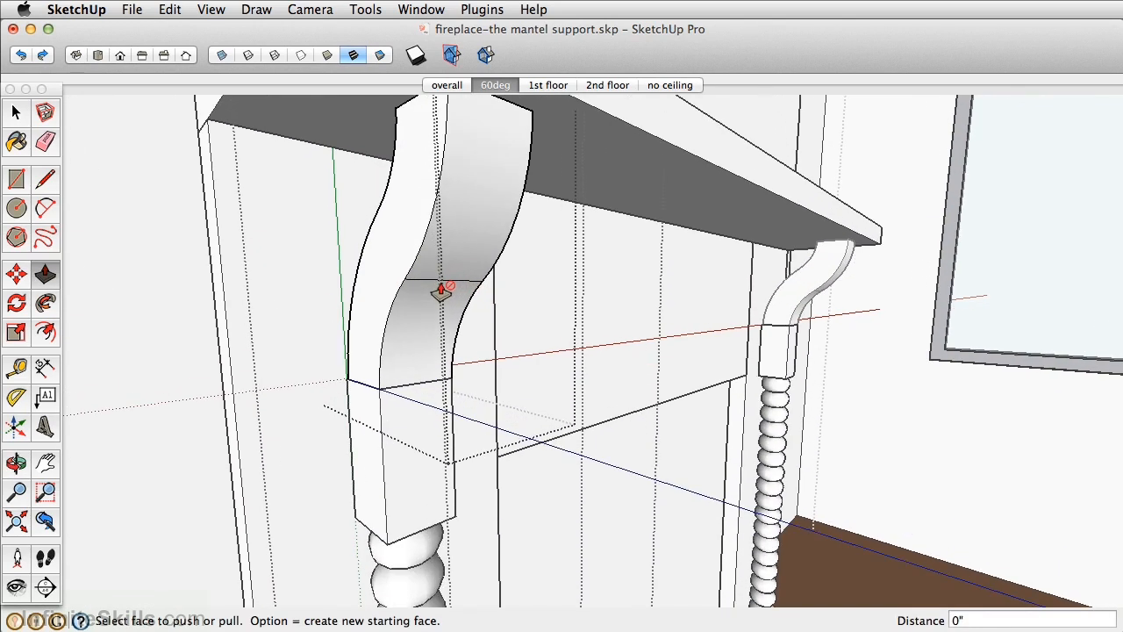
key("e")
left_click_drag(451, 275, 454, 278)
mouse_move(459, 258)
middle_mouse_down()
mouse_move(514, 301)
mouse_move(451, 321)
middle_mouse_up()
Hide the curved support above the column's upper block
key("space")
left_click(451, 389)
left_click(417, 313)
key("Delete")
Draw a 2 1/2-inch line along the upper block's top edge to close its top face
middle_click_drag(421, 302, 386, 377)
left_click(45, 178)
left_click(341, 369)
left_click(388, 386)
Offset the block's top face outward 0.5 inch to outline a trim band
scroll(391, 362, "up", 1)
scroll(400, 354, "up", 2)
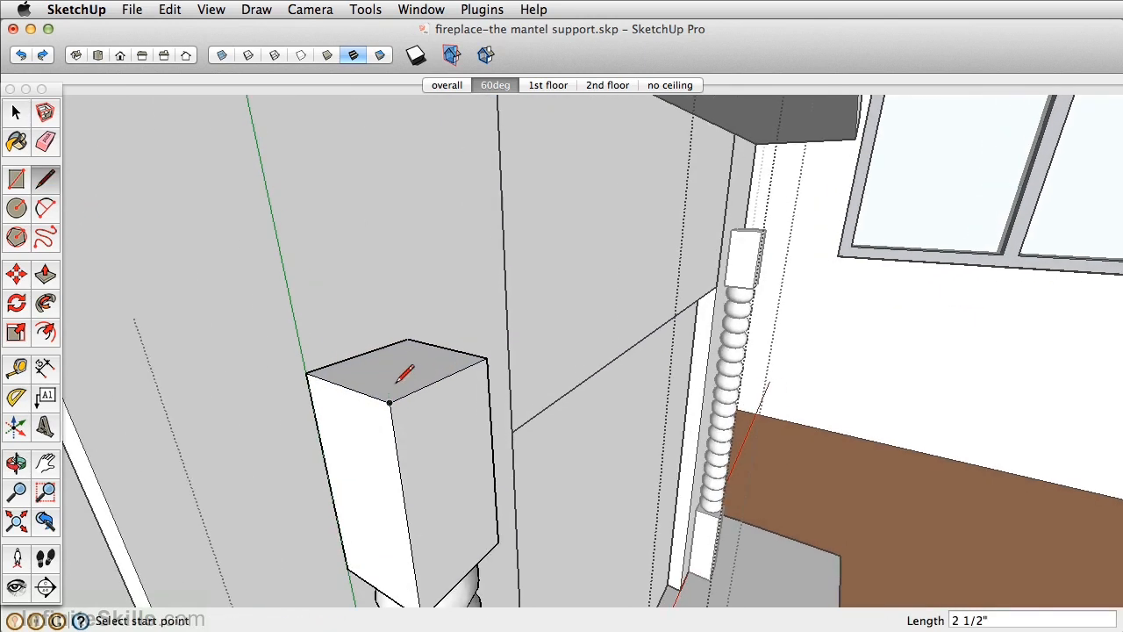
key("f")
left_click(417, 389)
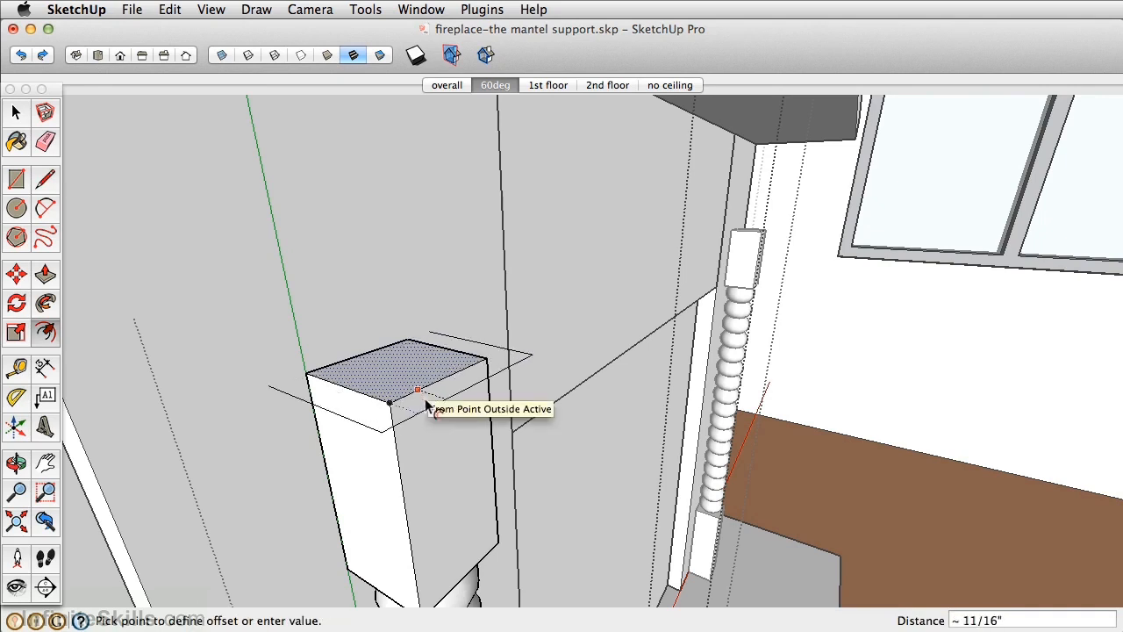
type(".5")
key("Return")
Push/Pull the offset border around the block's top by 0.5 inch to form the trim band
key("p")
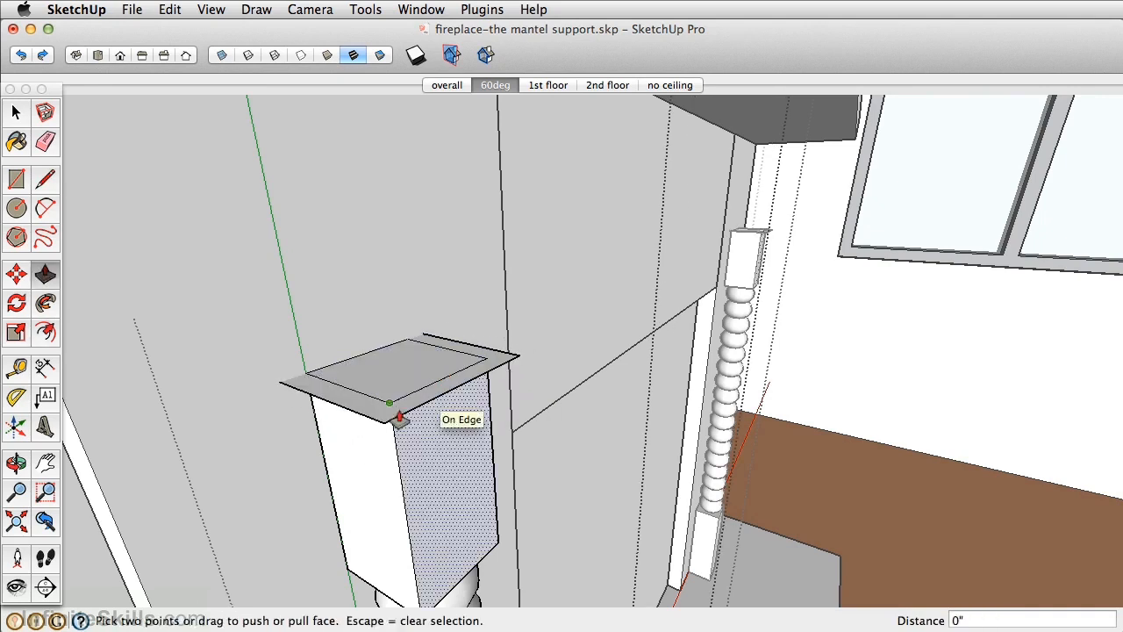
key("space")
key("p")
left_click(356, 416)
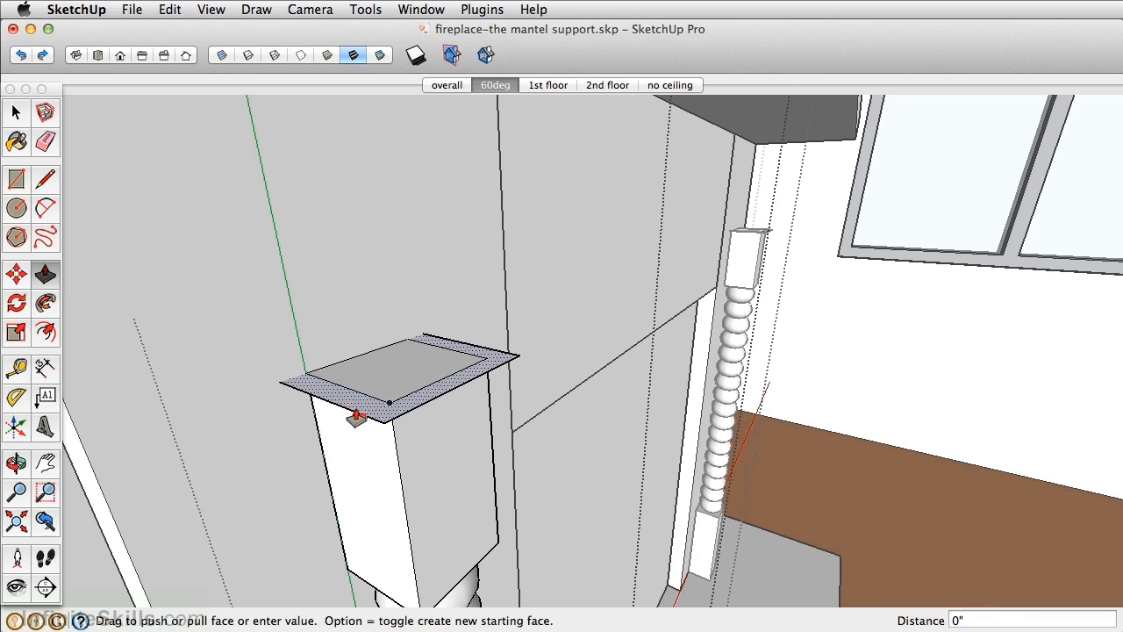
type(".5")
key("Return")
Unhide the curved support above the trim band and leave the Push/Pull tool
middle_click_drag(355, 452, 343, 343)
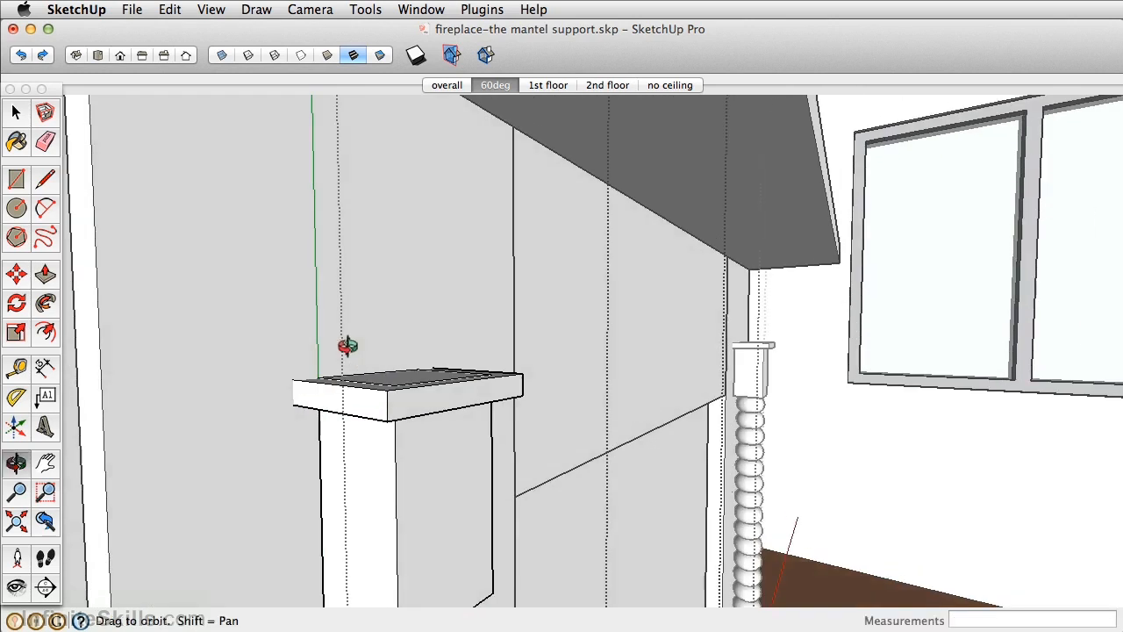
key("shift+super+e")
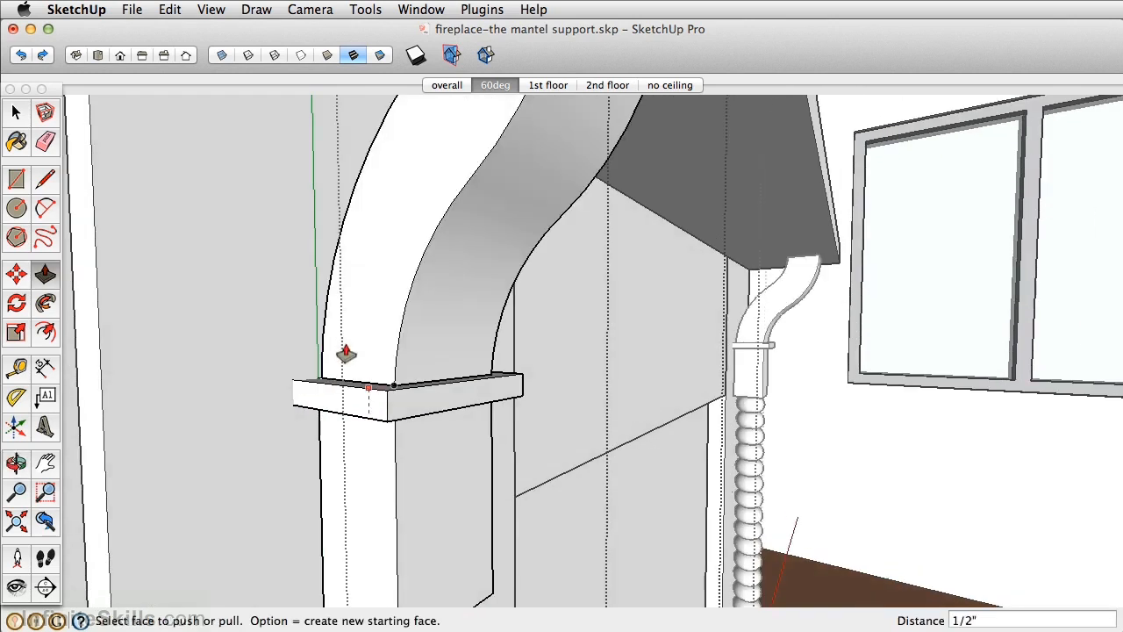
scroll(346, 353, "down", 5)
middle_click_drag(371, 344, 233, 289)
scroll(307, 316, "down", 2)
scroll(309, 317, "down", 3)
middle_click_drag(311, 318, 402, 317)
key("space")
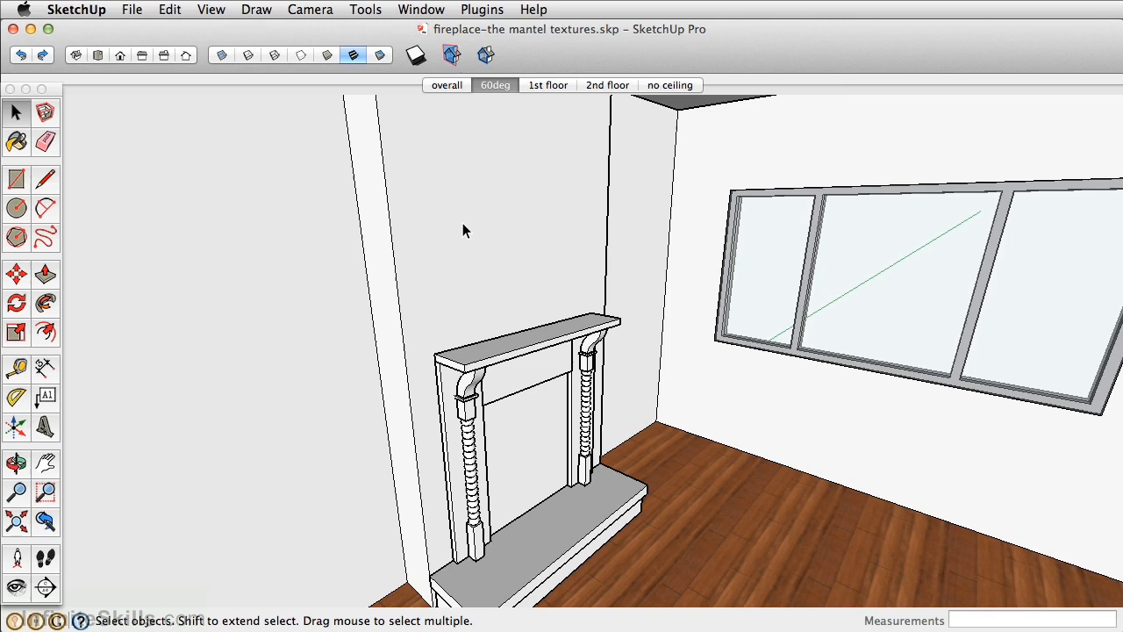
Select the chimney wall face behind the mantel and import fireplace-tile texture.jpg as a texture
left_click(462, 223)
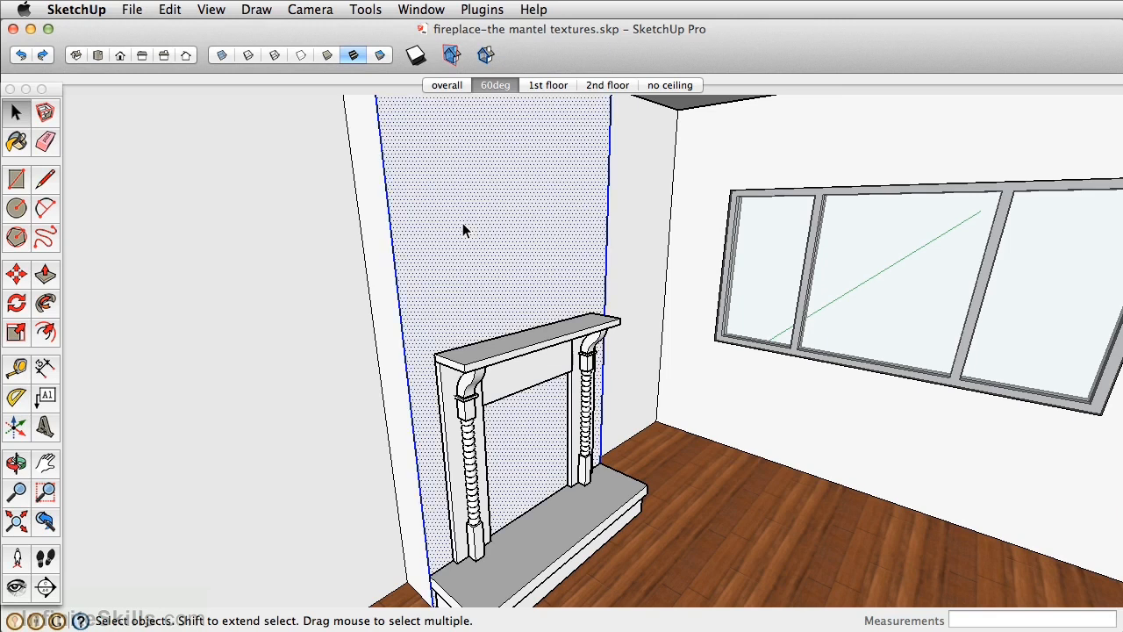
middle_click_drag(475, 264, 377, 175)
left_click(132, 10)
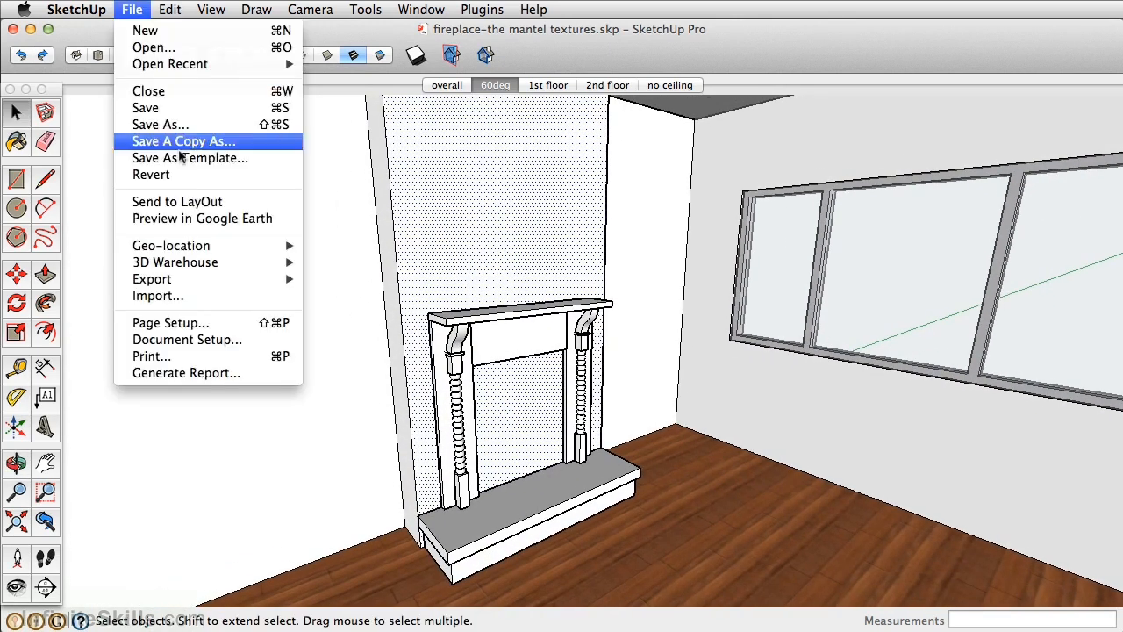
left_click(158, 295)
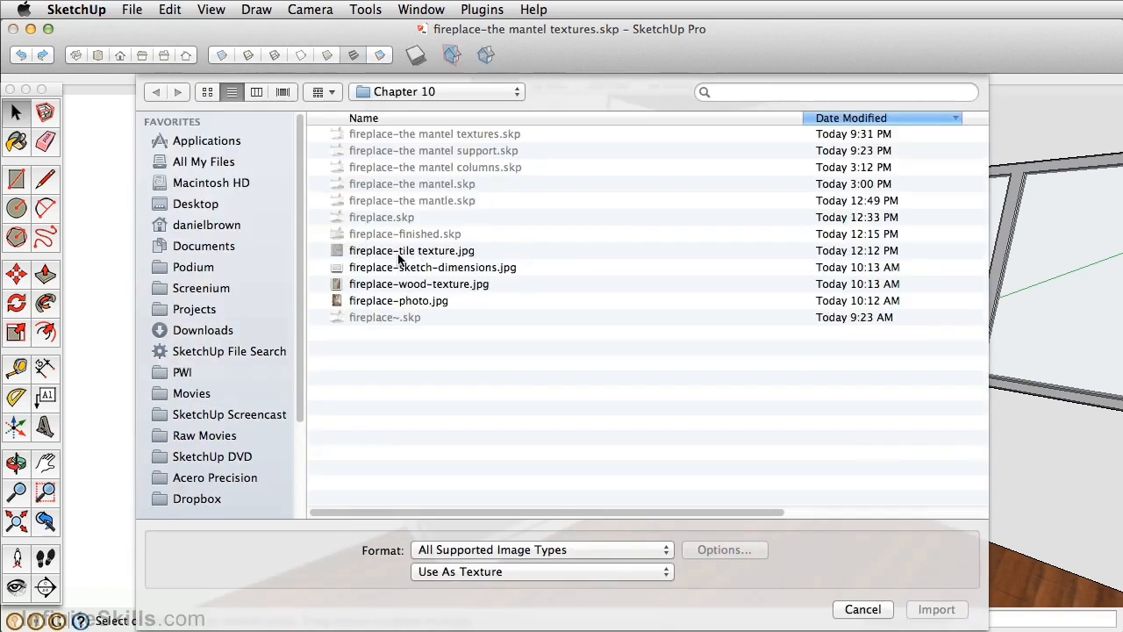
left_click(399, 253)
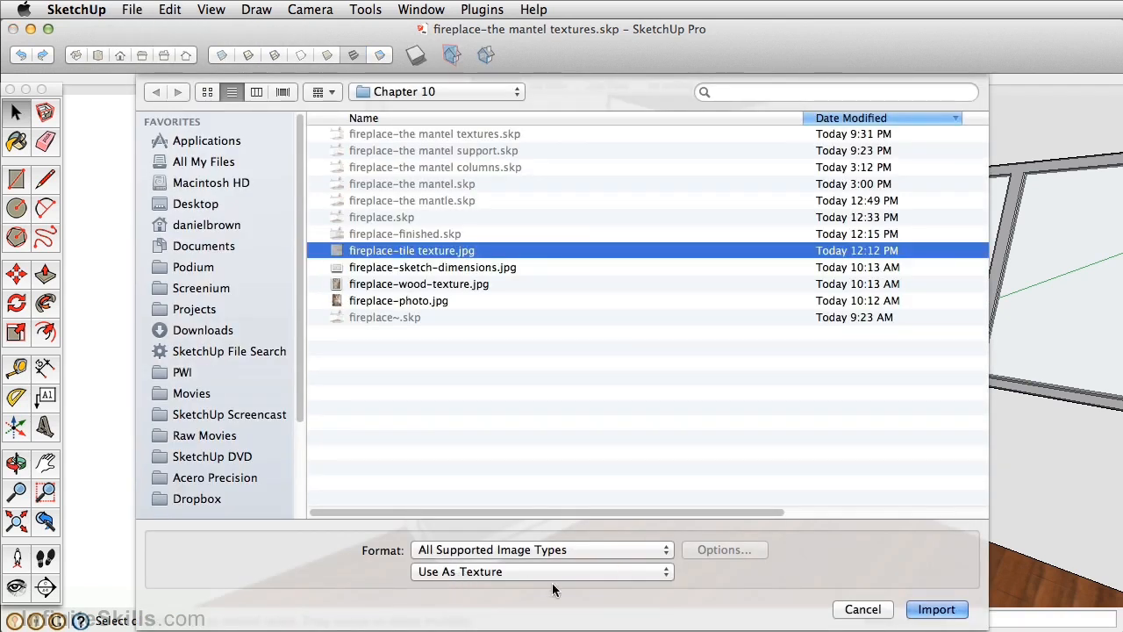
left_click(934, 608)
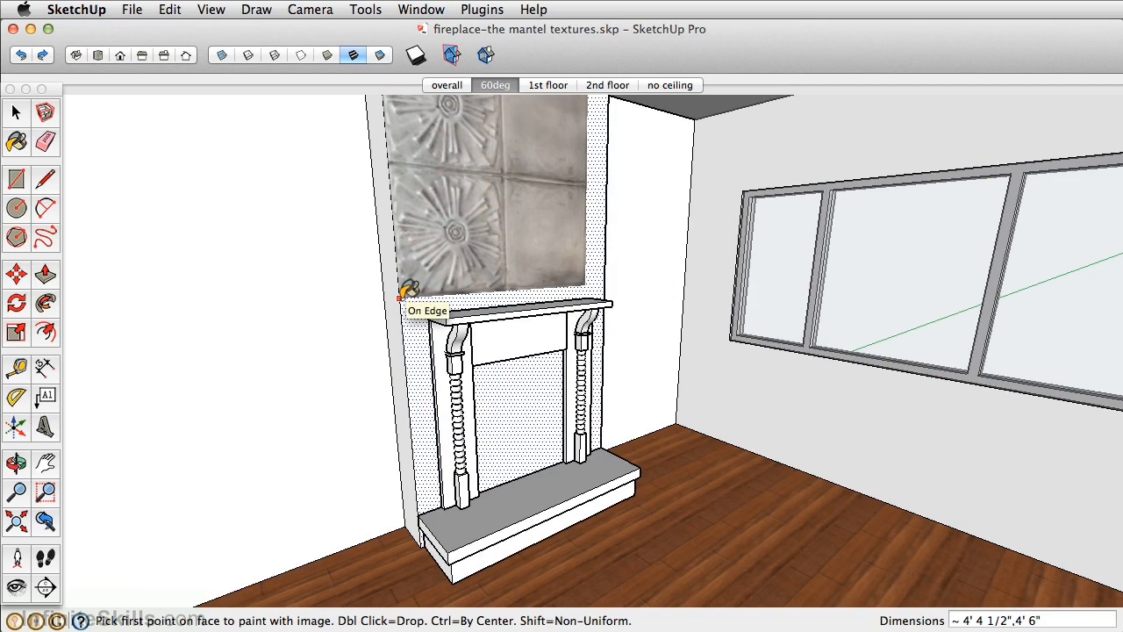
Paint the chimney wall with the tile image, starting on its left edge just above the mantel shelf, at a 24-inch image width
left_click(400, 297)
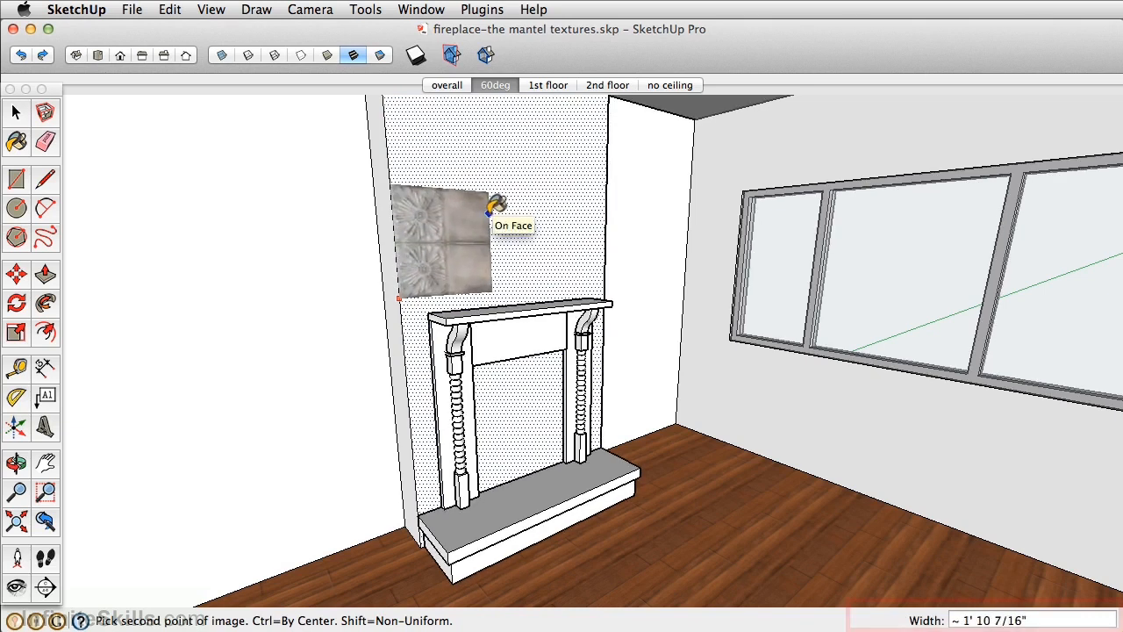
type("24")
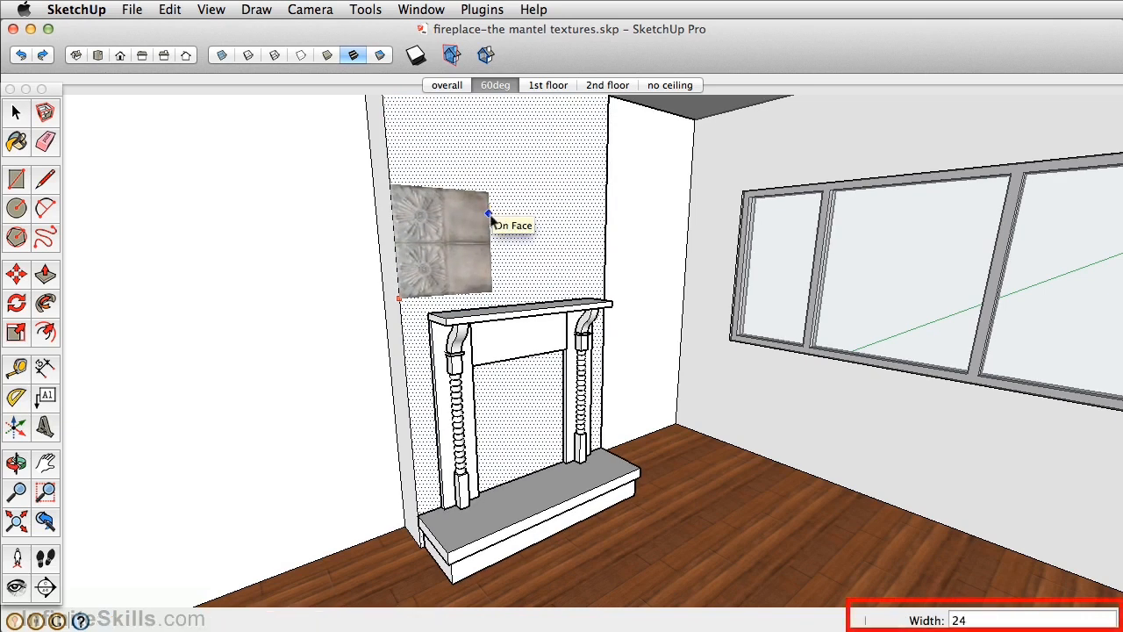
key("Return")
key("space")
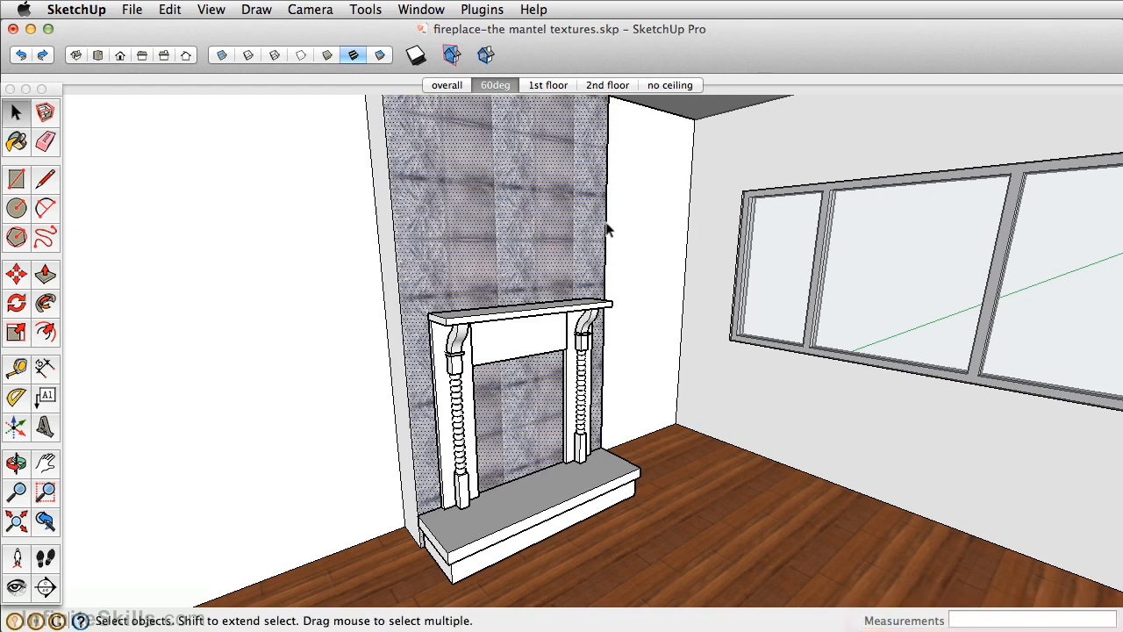
Draw a rectangle across the firebox opening, from its upper-left corner to its lower-right corner at the hearth
middle_click_drag(603, 285, 489, 269)
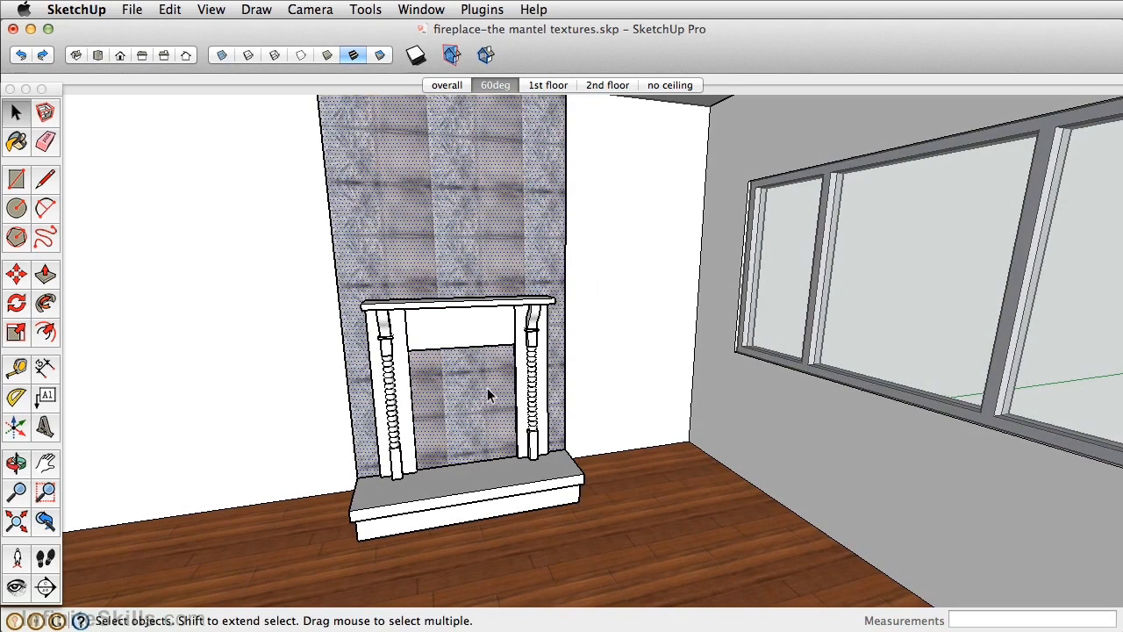
left_click(16, 179)
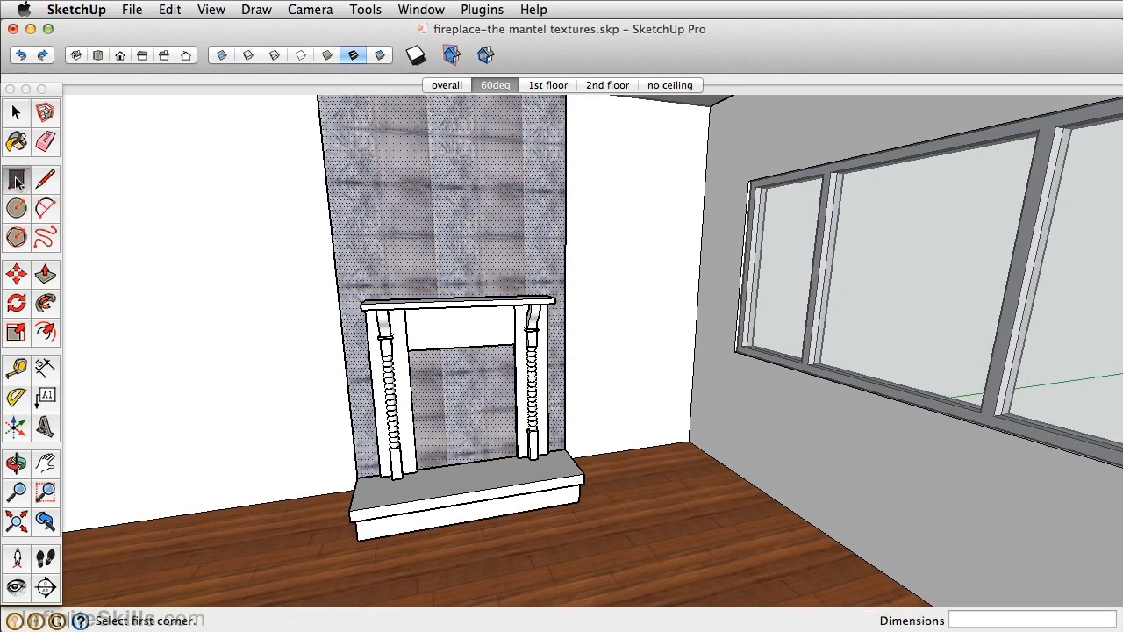
scroll(449, 391, "up", 5)
middle_click_drag(441, 390, 334, 213)
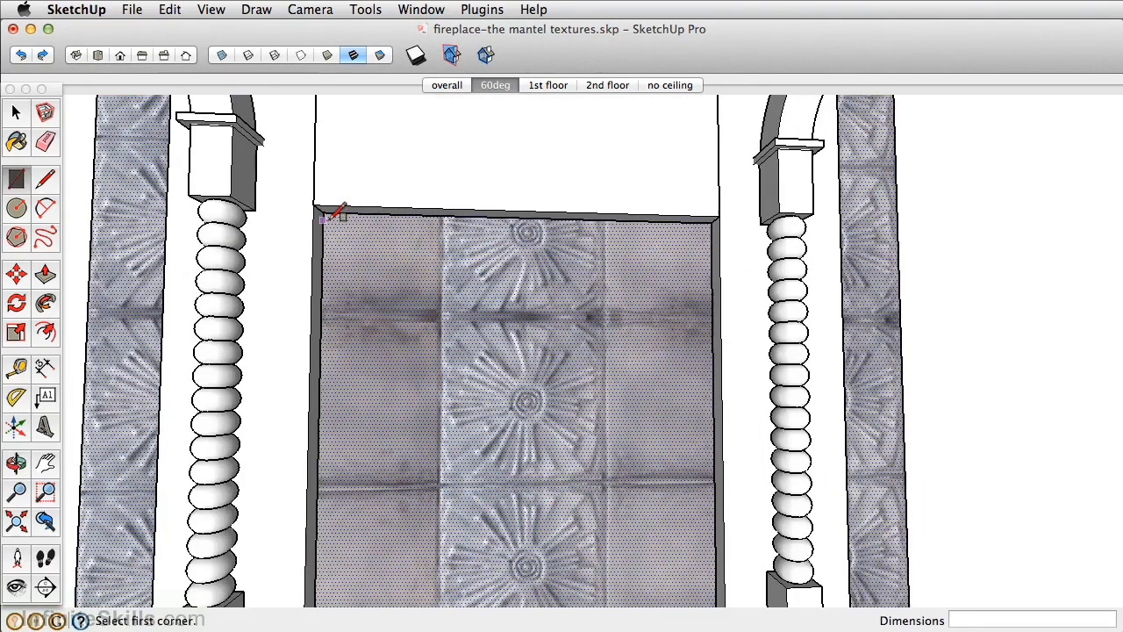
left_click(325, 212)
middle_click_drag(491, 396, 612, 483)
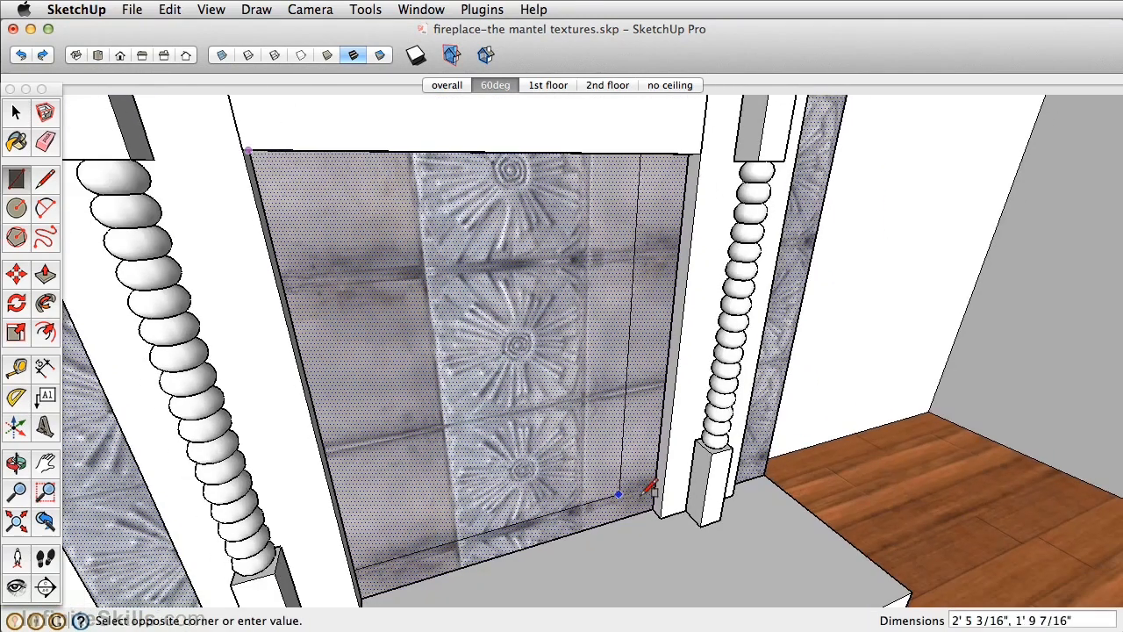
left_click(648, 493)
middle_click_drag(591, 401, 35, 118)
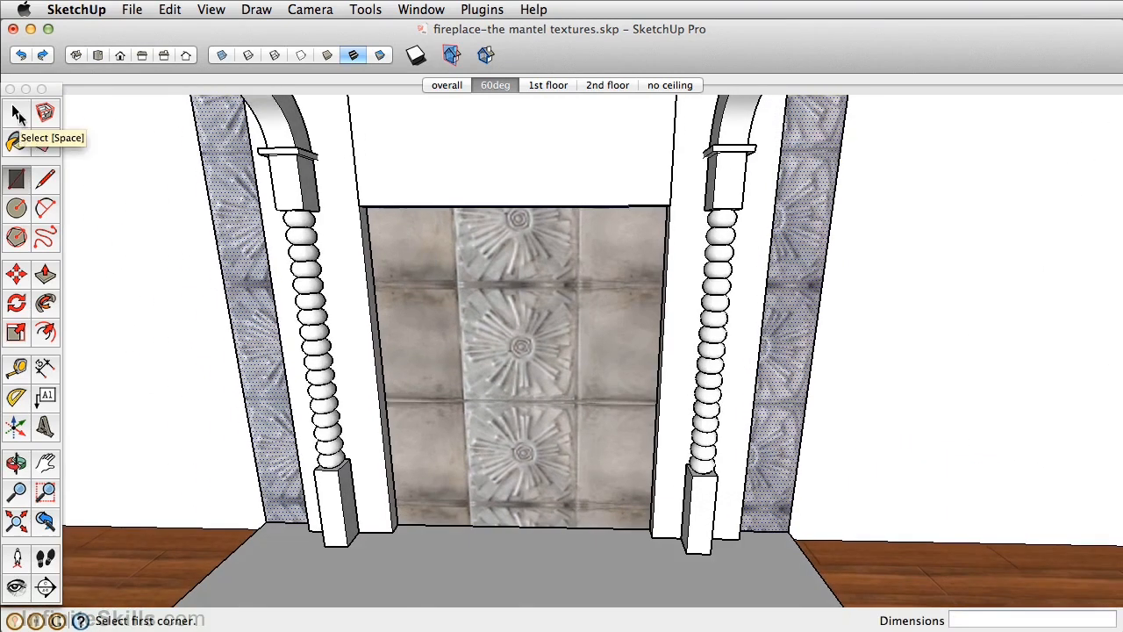
Group the firebox rectangle and open the group for editing
left_click(16, 111)
left_click(462, 355)
key("super+g")
double_click(463, 355)
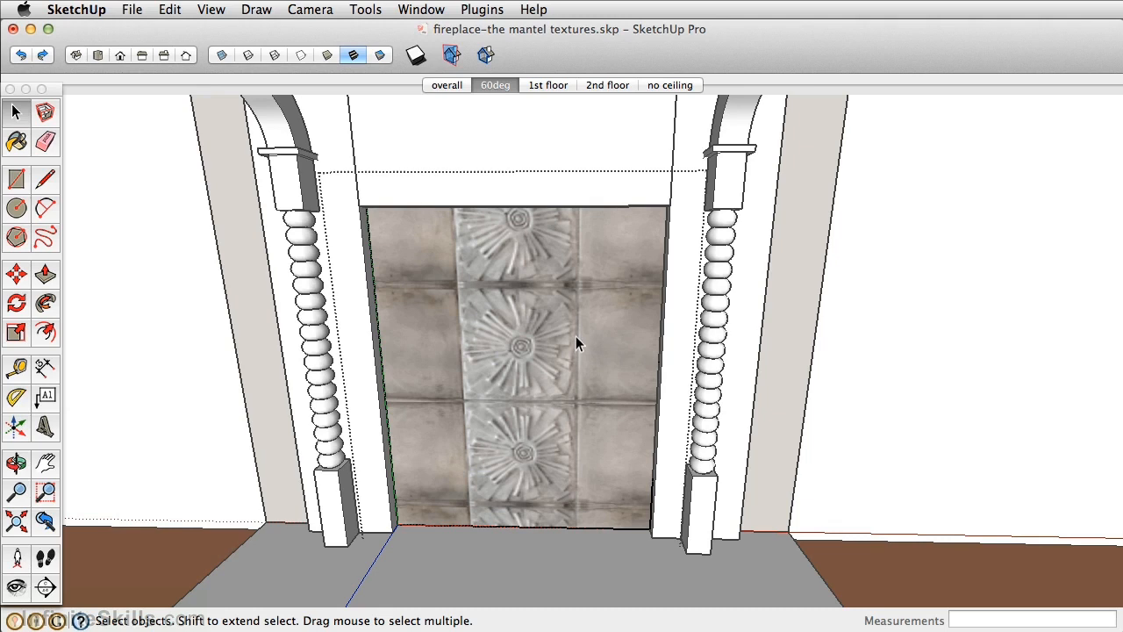
double_click(555, 290)
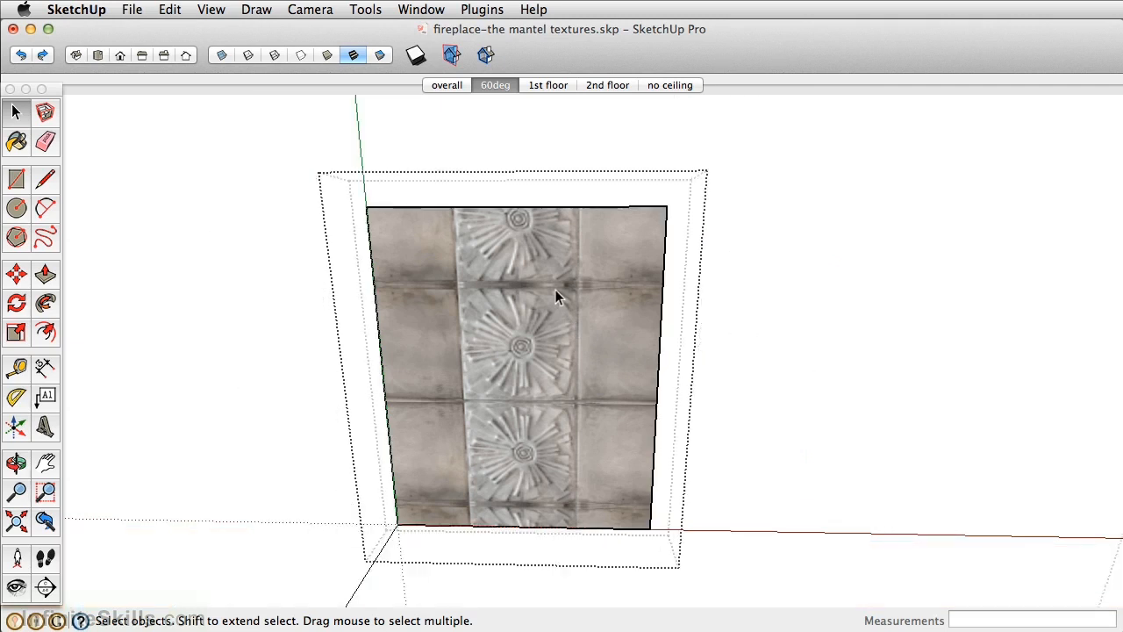
scroll(465, 329, "up", 2)
Import fireplace-wood-texture.jpg as a texture and stretch it over the firebox face from its lower-left to upper-right corner, 2' 5" by 2' 11"
left_click(130, 10)
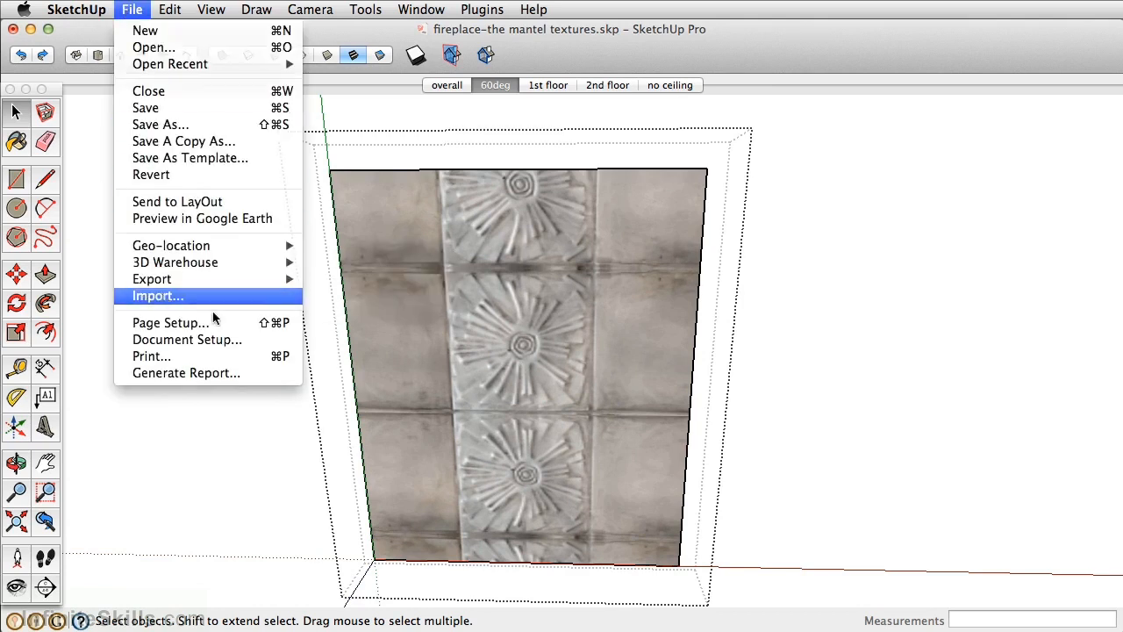
left_click(158, 297)
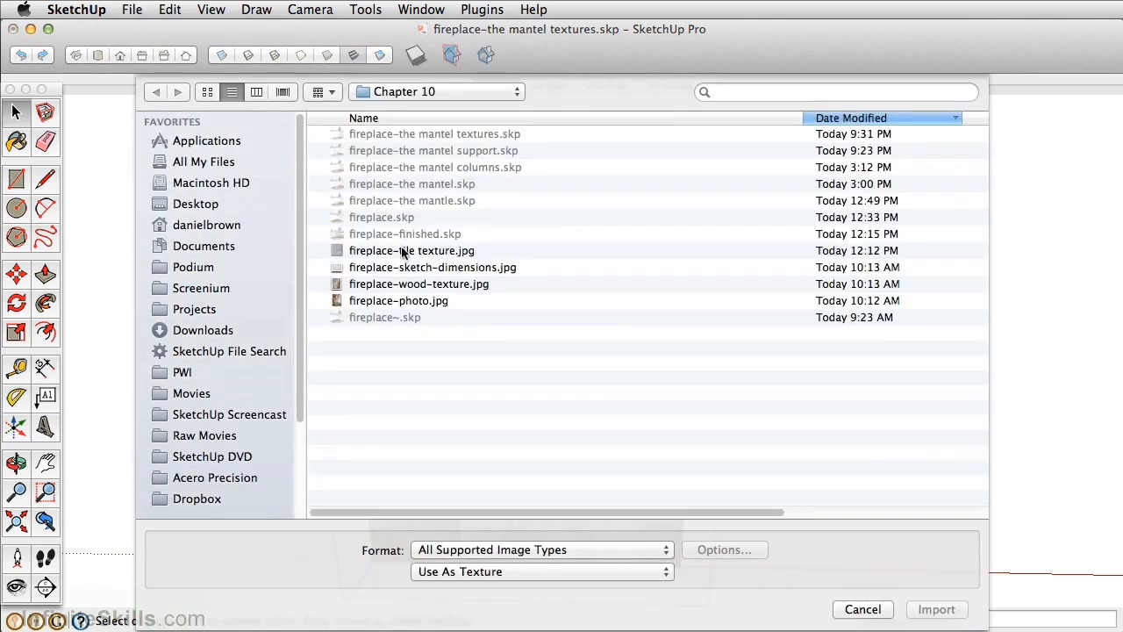
left_click(412, 286)
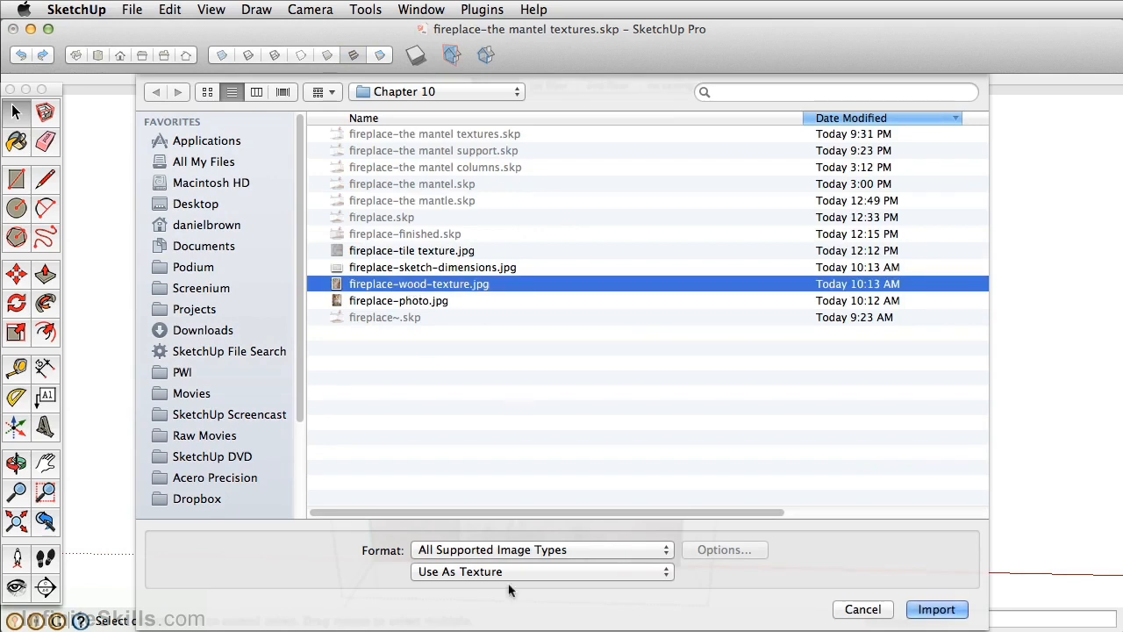
left_click(936, 609)
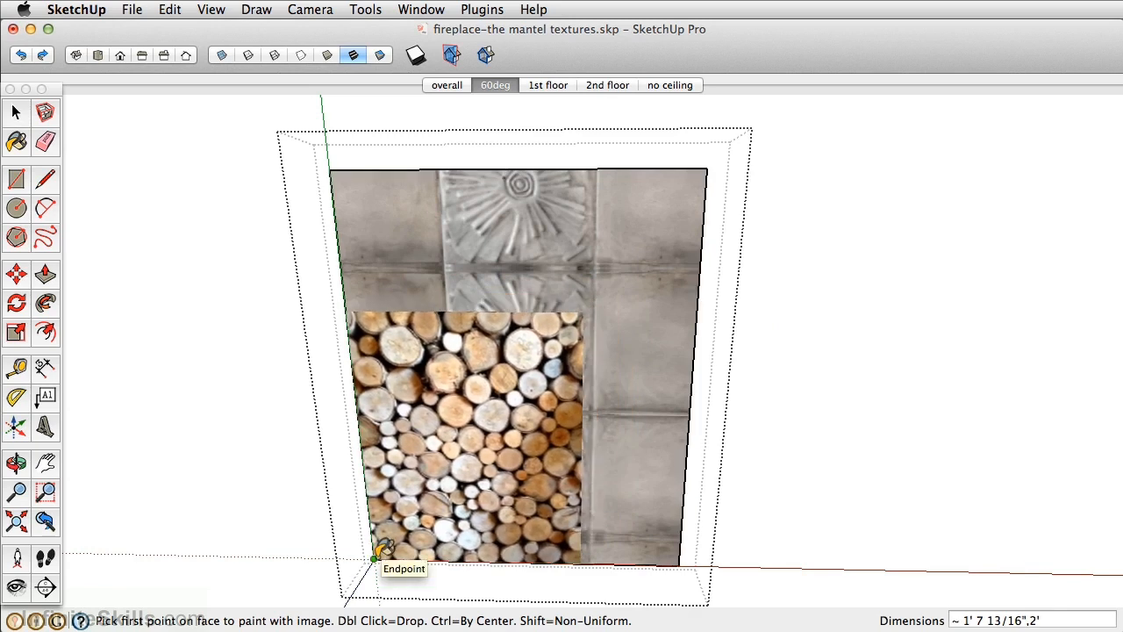
left_click(375, 558)
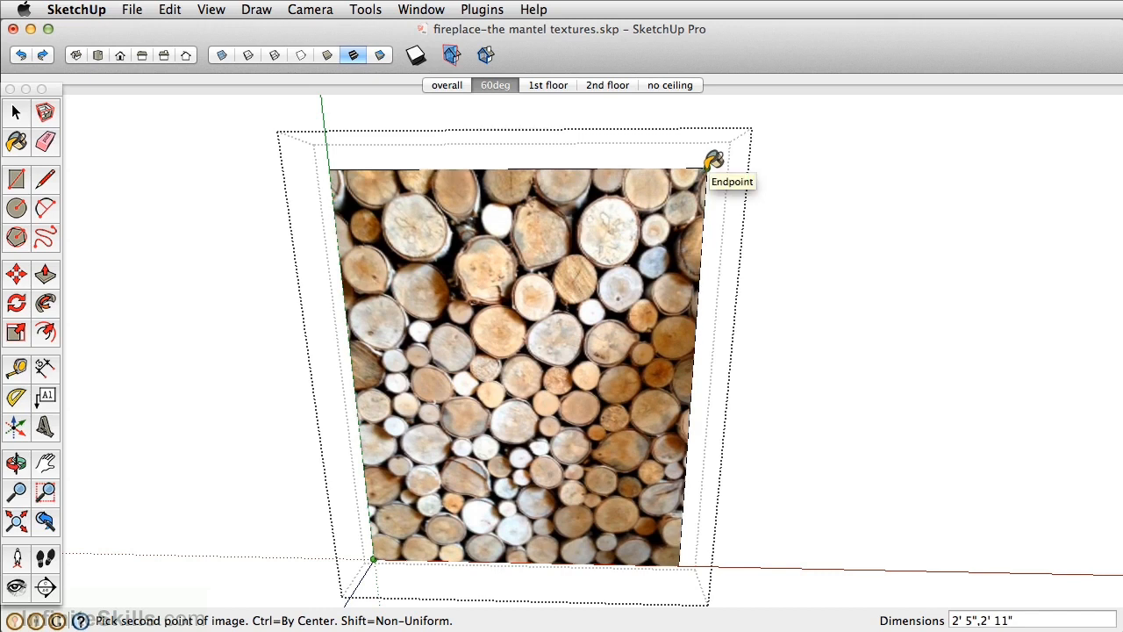
left_click(707, 167)
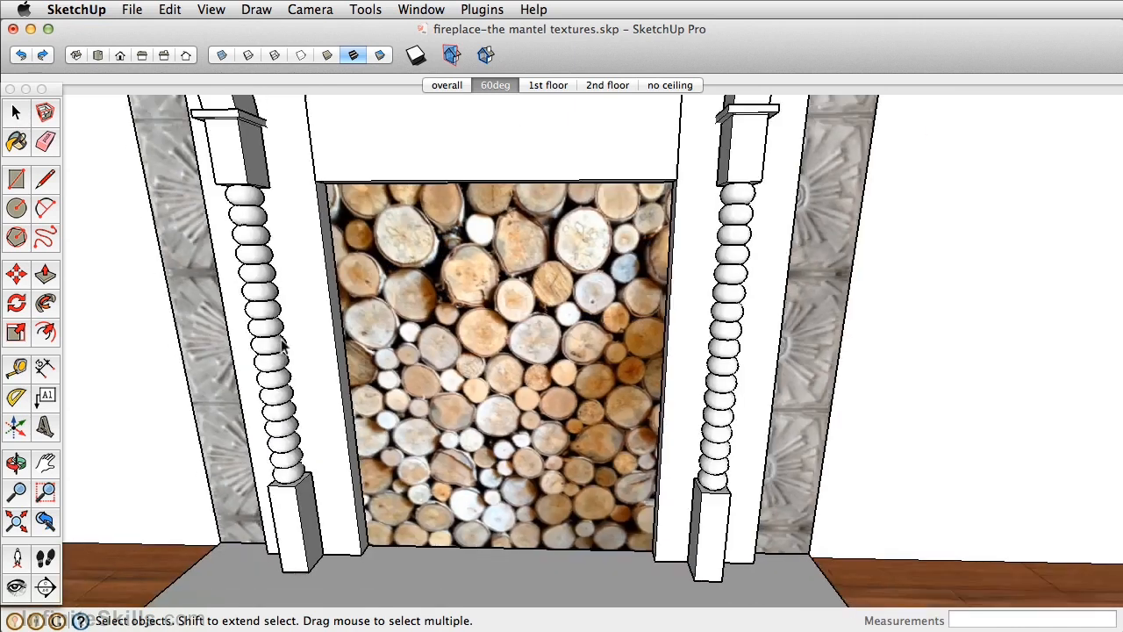
Compare the whole textured fireplace with fireplace-photo.jpg and return to SketchUp
scroll(282, 347, "down", 5)
middle_click_drag(282, 346, 334, 351)
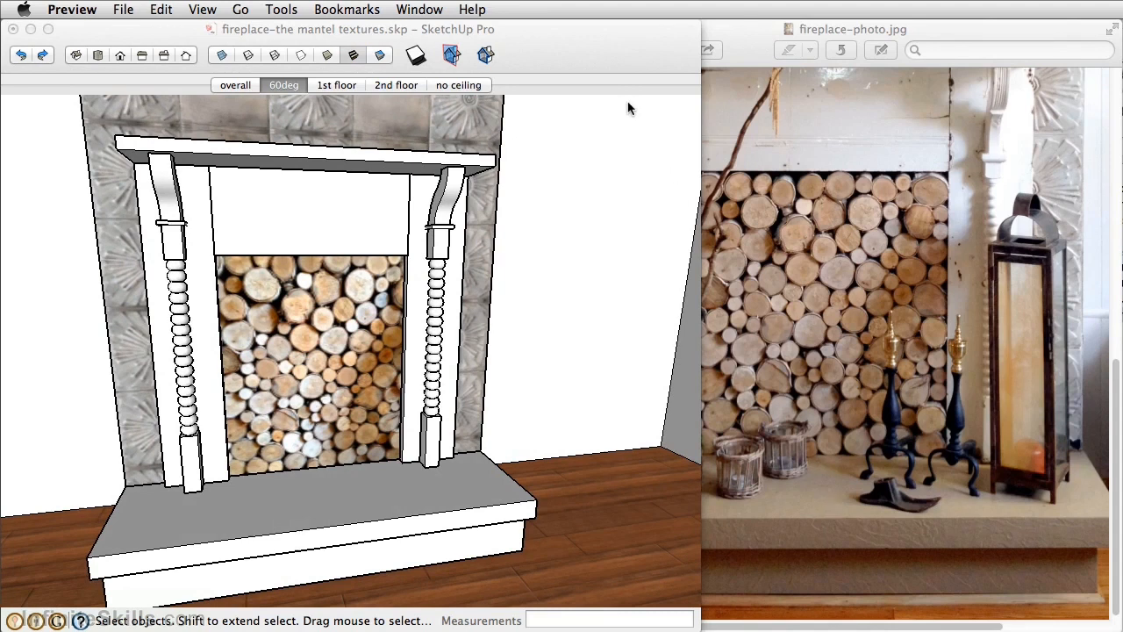
left_click(580, 58)
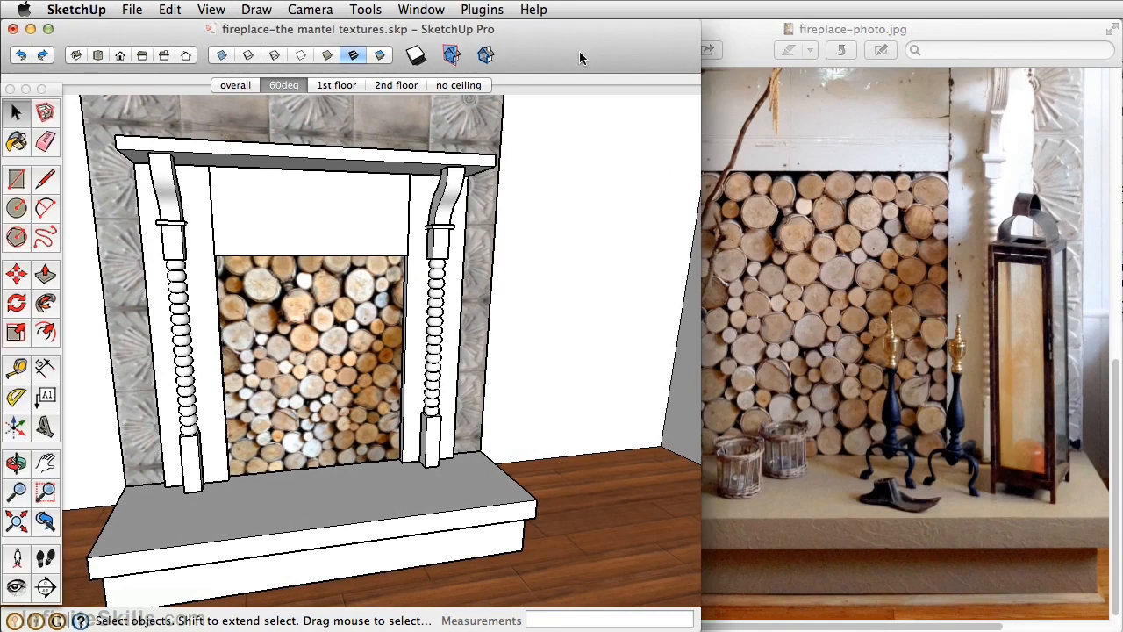
Sample the beige hearth colour from fireplace-photo.jpg as the paint colour and lighten it slightly
key("b")
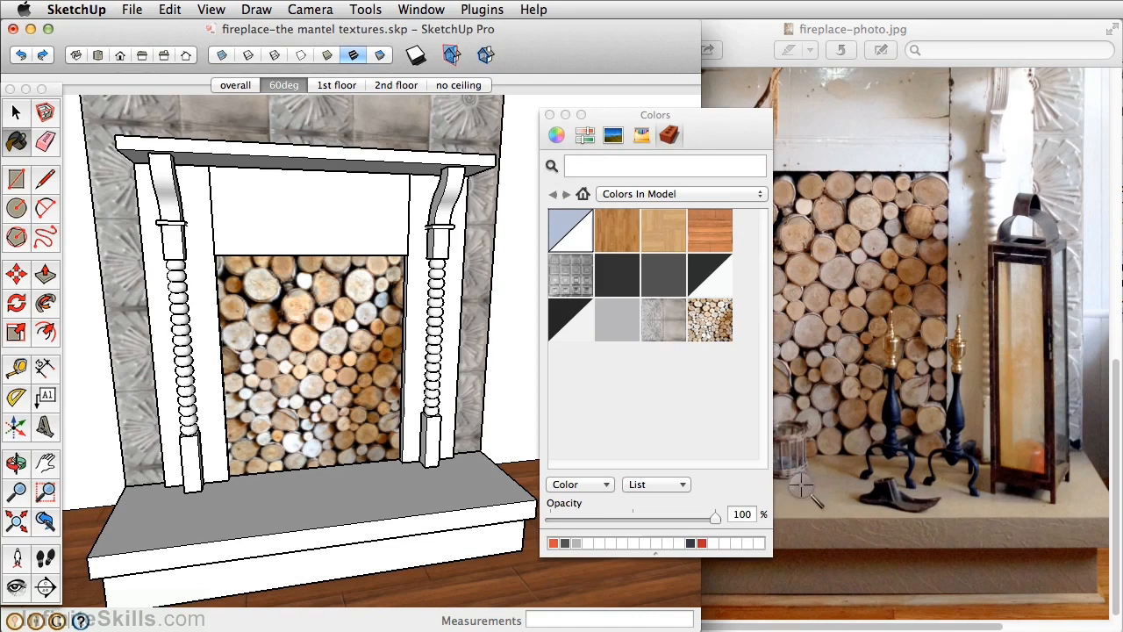
left_click(801, 500)
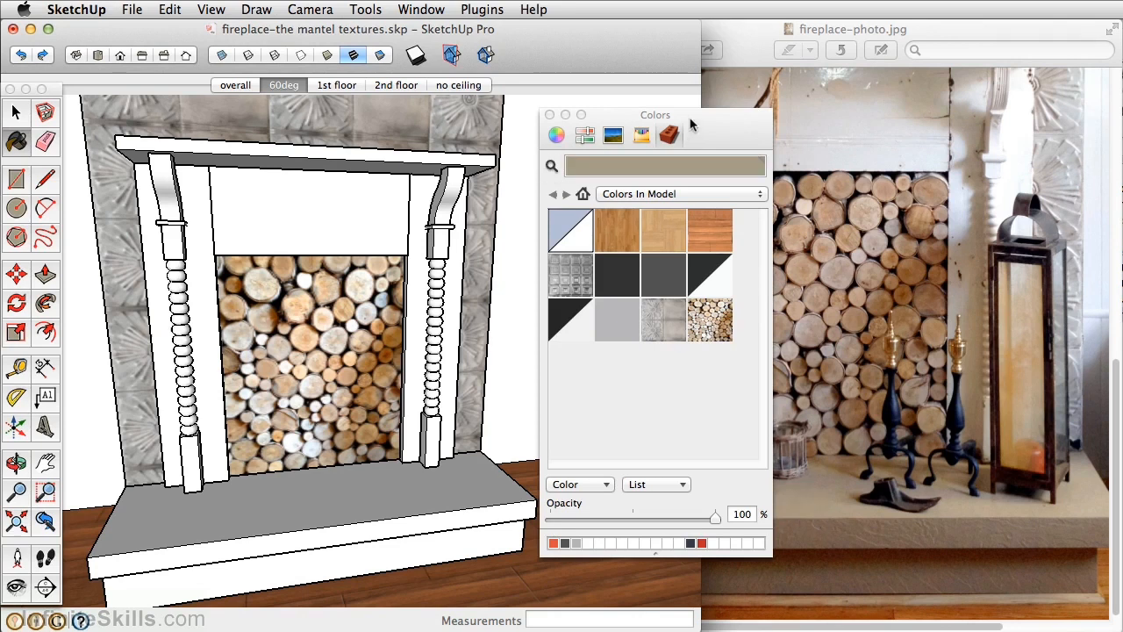
left_click_drag(689, 118, 1020, 89)
left_click(886, 105)
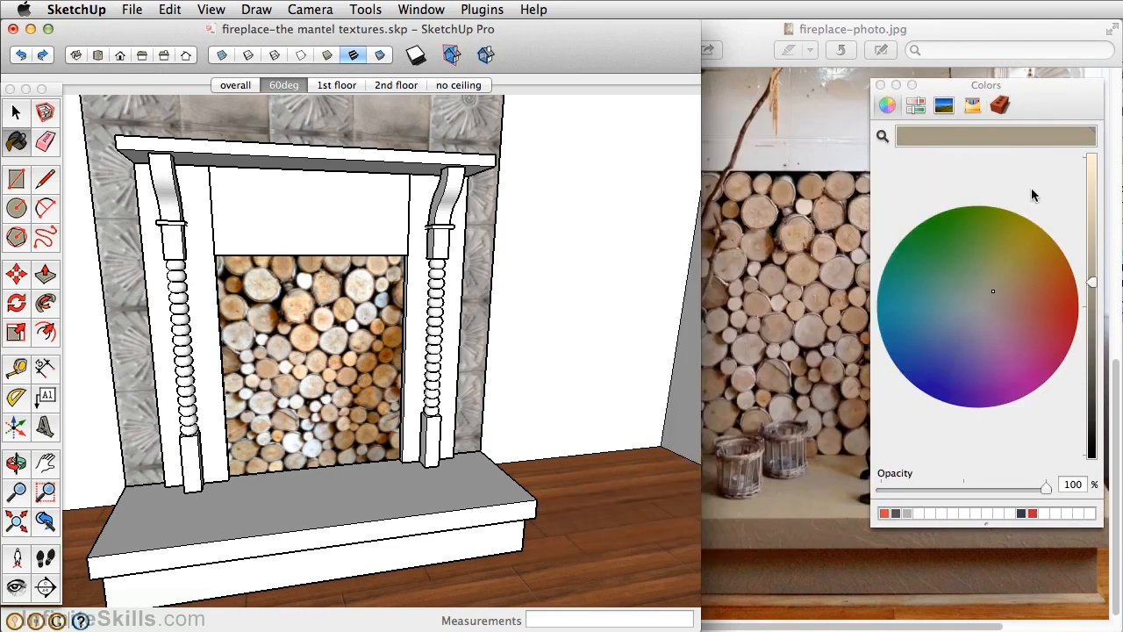
left_click_drag(1094, 288, 1098, 252)
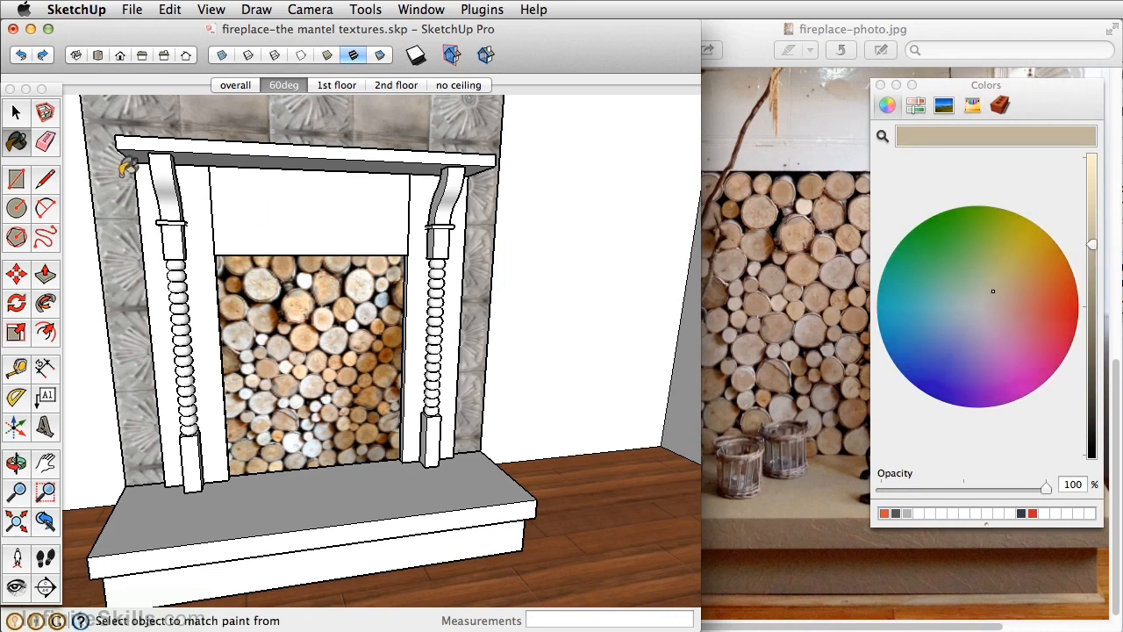
Open the hearth group, paint both of its slabs with the lightened beige colour, and close the group
key("space")
double_click(371, 527)
left_click(353, 528)
left_click(416, 555)
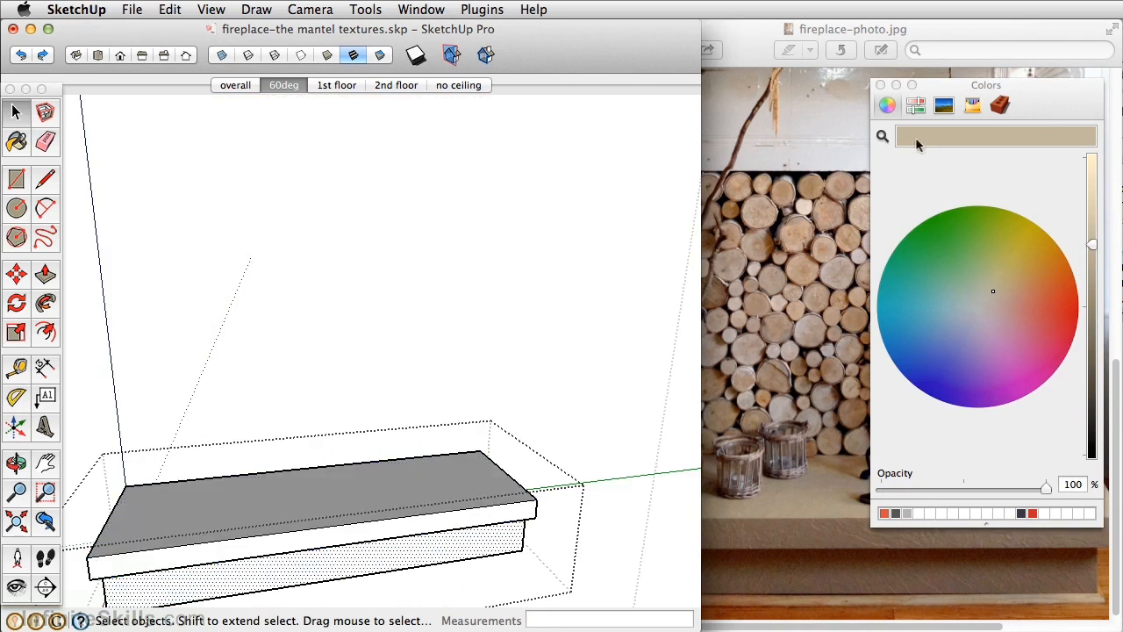
key("b")
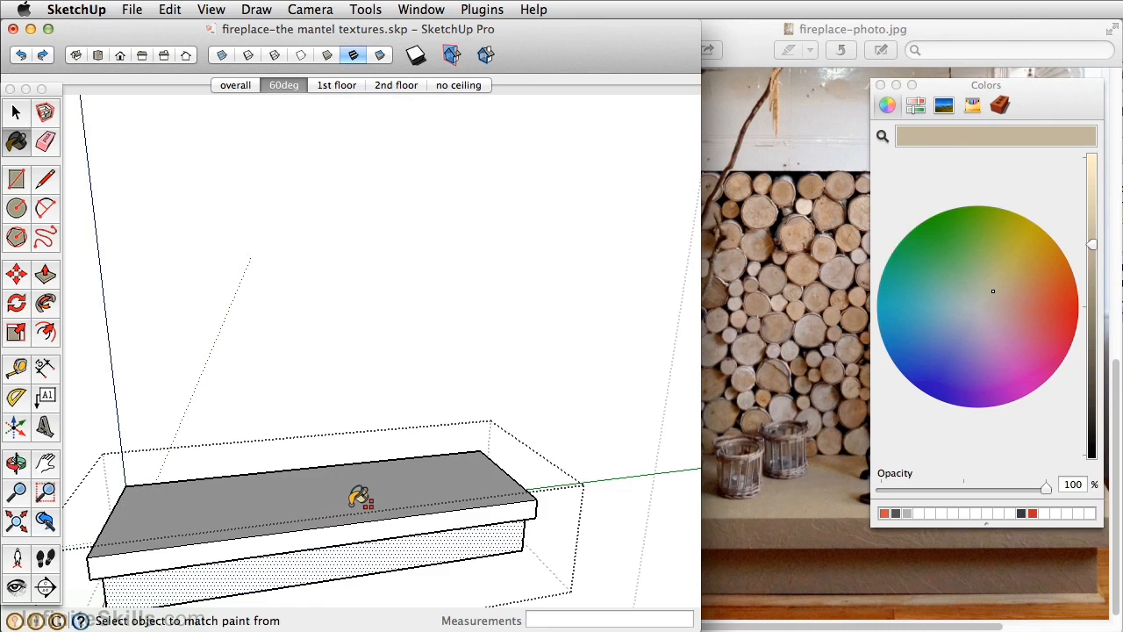
left_click(359, 497)
middle_click_drag(360, 497, 425, 478)
key("space")
left_click(418, 352)
View the whole fireplace from farther back and switch to Preview to compare it with all of fireplace-photo.jpg
scroll(418, 352, "down", 2)
middle_click_drag(418, 352, 412, 396)
middle_click_drag(325, 383, 412, 397)
scroll(384, 395, "down", 3)
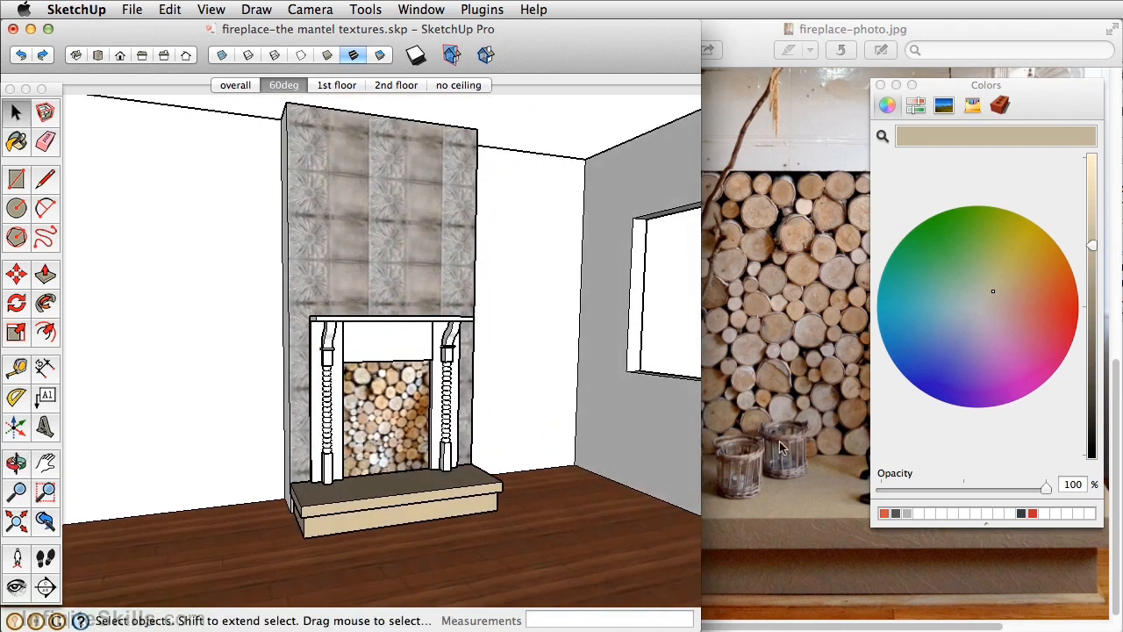
left_click(779, 441)
key("super+minus")
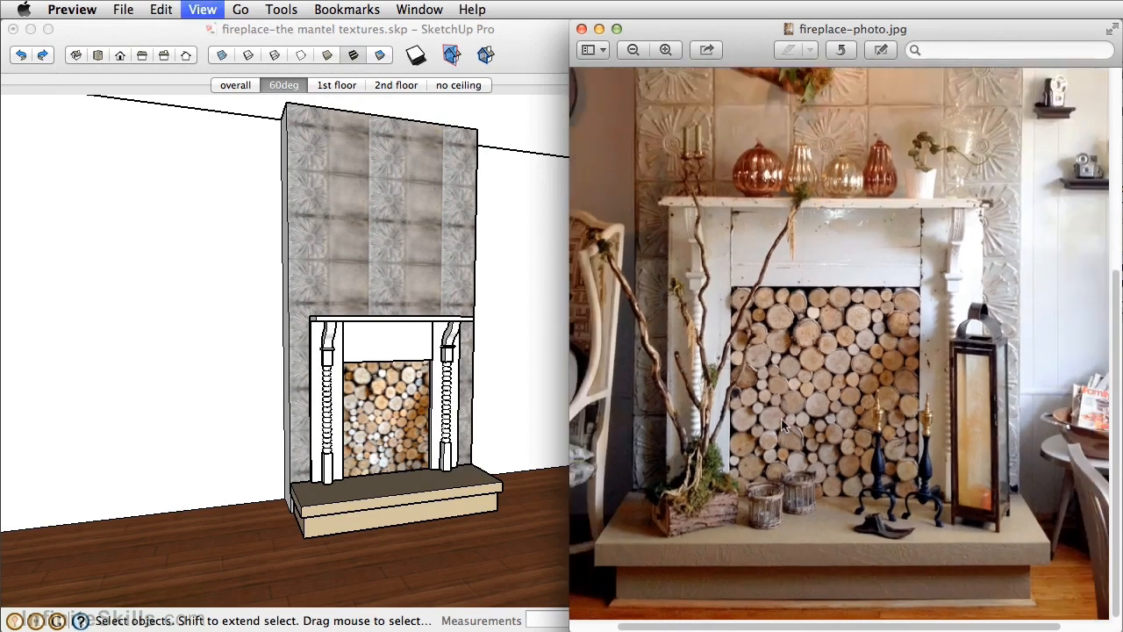